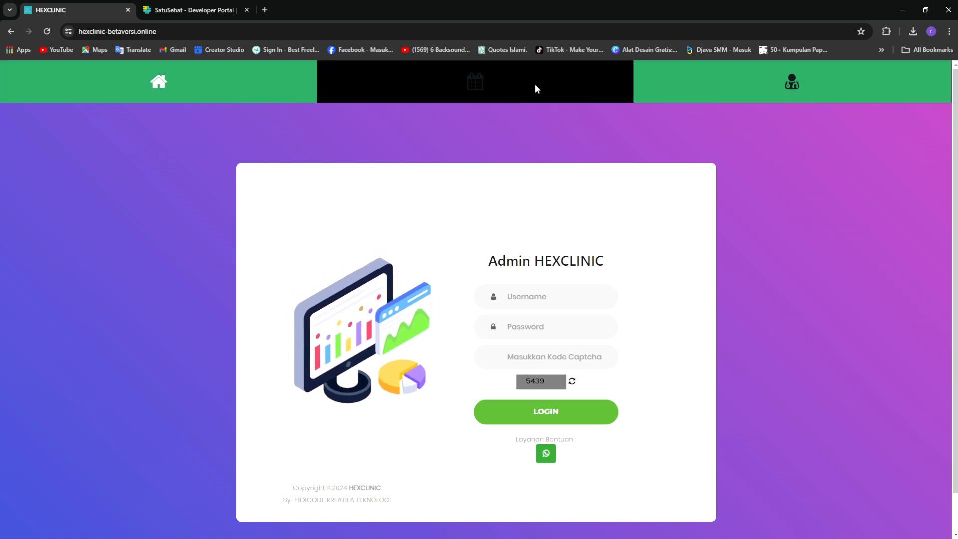
View and close the clinic's opening schedule and service facilities popups on the login page
{"action": "left_click", "coordinate": [590, 92]}
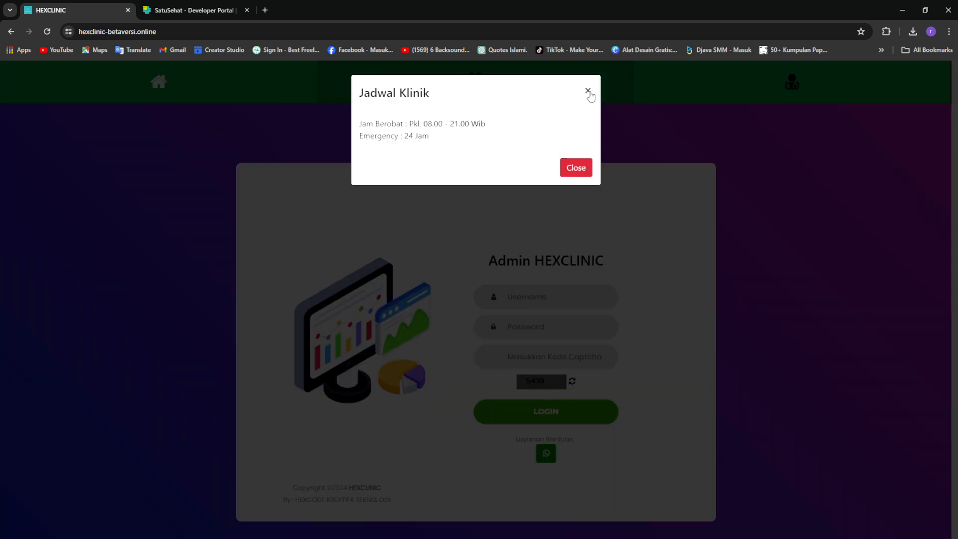
{"action": "left_click", "coordinate": [579, 173]}
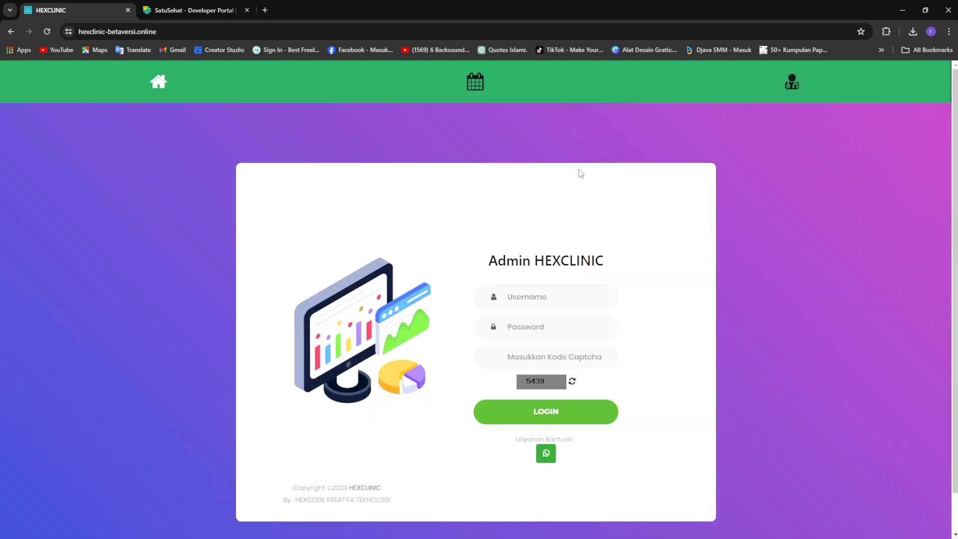
{"action": "left_click", "coordinate": [801, 75]}
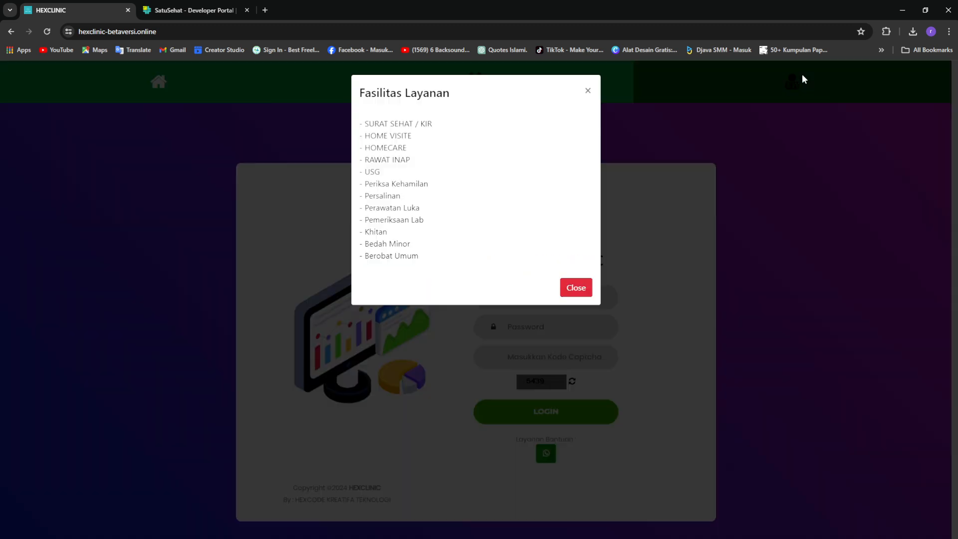
{"action": "left_click", "coordinate": [589, 91]}
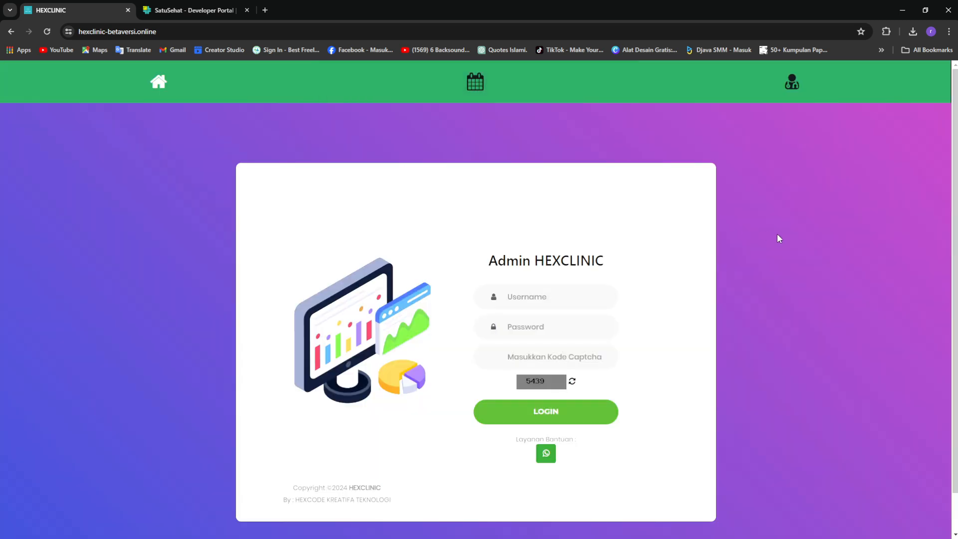
{"action": "scroll", "coordinate": [778, 235], "scroll_direction": "down", "scroll_amount": 1}
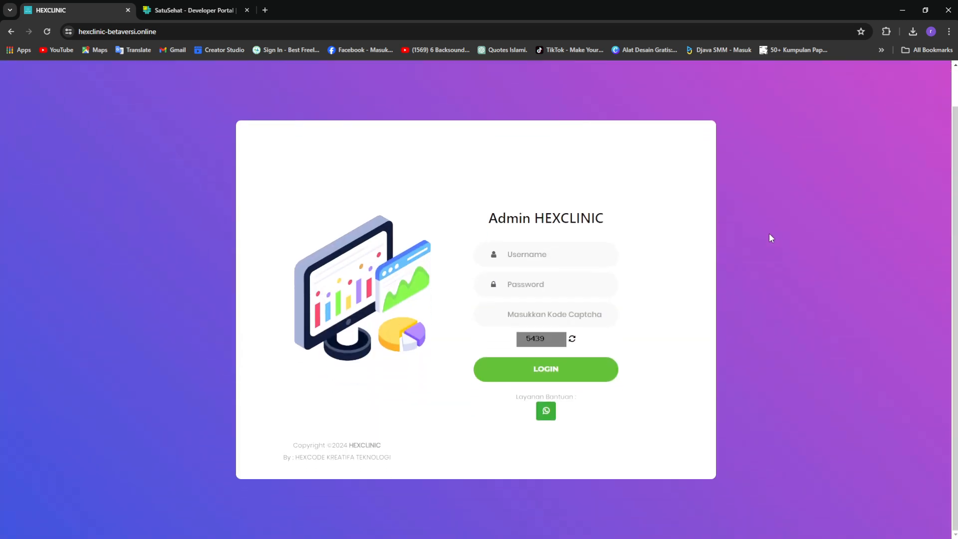
{"action": "scroll", "coordinate": [769, 234], "scroll_direction": "up", "scroll_amount": 1}
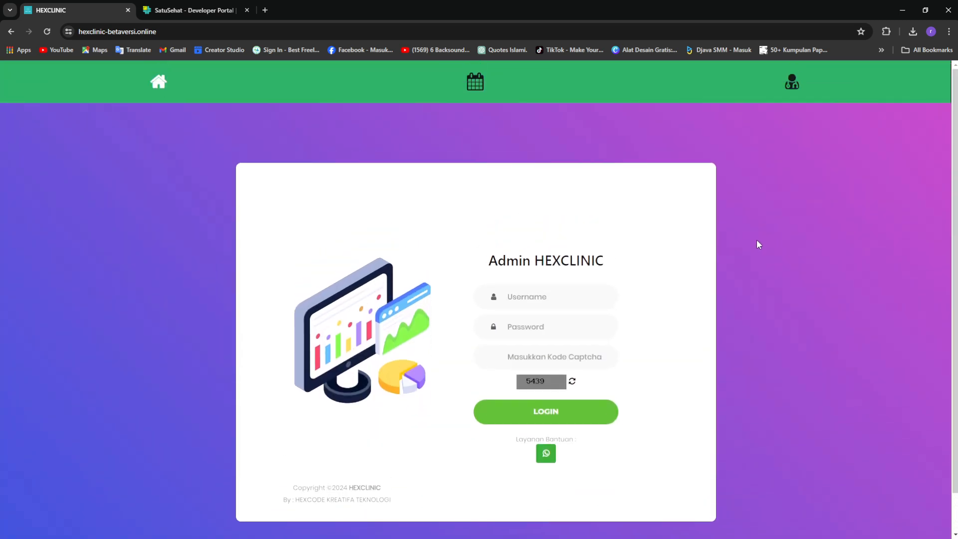
Click into the username and password fields and highlight the Layanan Bantuan label
{"action": "left_click", "coordinate": [575, 299]}
{"action": "left_click", "coordinate": [617, 330]}
{"action": "left_click", "coordinate": [758, 288]}
{"action": "left_click_drag", "start_coordinate": [488, 440], "coordinate": [620, 444]}
{"action": "left_click", "coordinate": [607, 472]}
Log in with the demo username, the account password and the displayed captcha code
{"action": "left_click", "coordinate": [534, 294]}
{"action": "left_click", "coordinate": [590, 294]}
{"action": "type", "text": "demo"}
{"action": "key", "text": "Tab"}
{"action": "type", "text": "demo123"}
{"action": "left_click", "coordinate": [545, 358]}
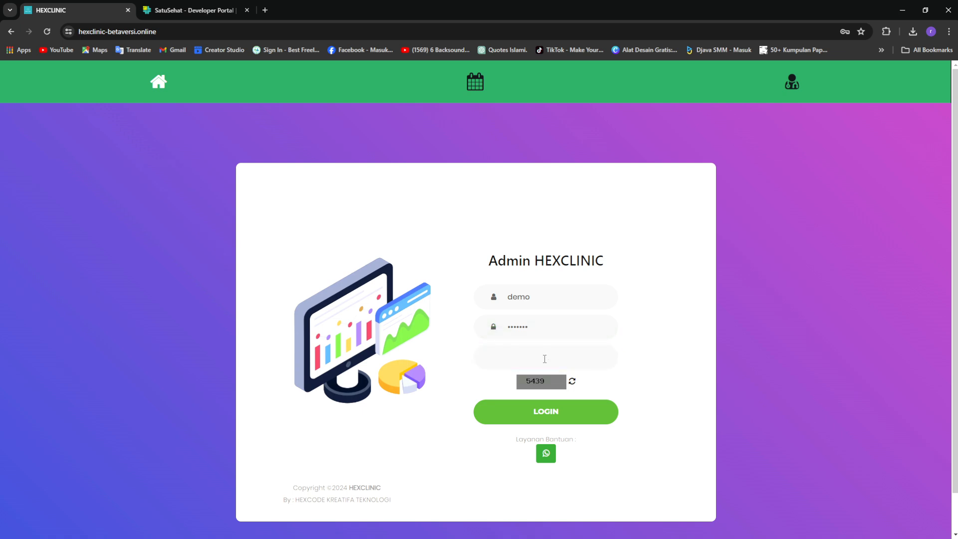
{"action": "type", "text": "5439"}
{"action": "key", "text": "Return"}
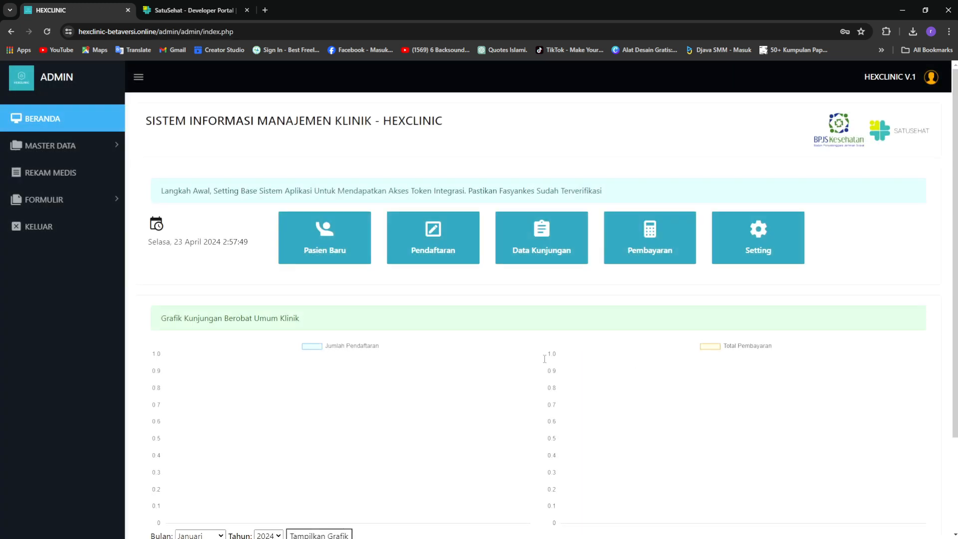
Expand Master Data and Formulir in the sidebar, then hide the Jumlah Pendaftaran chart series
{"action": "scroll", "coordinate": [776, 216], "scroll_direction": "down", "scroll_amount": 3}
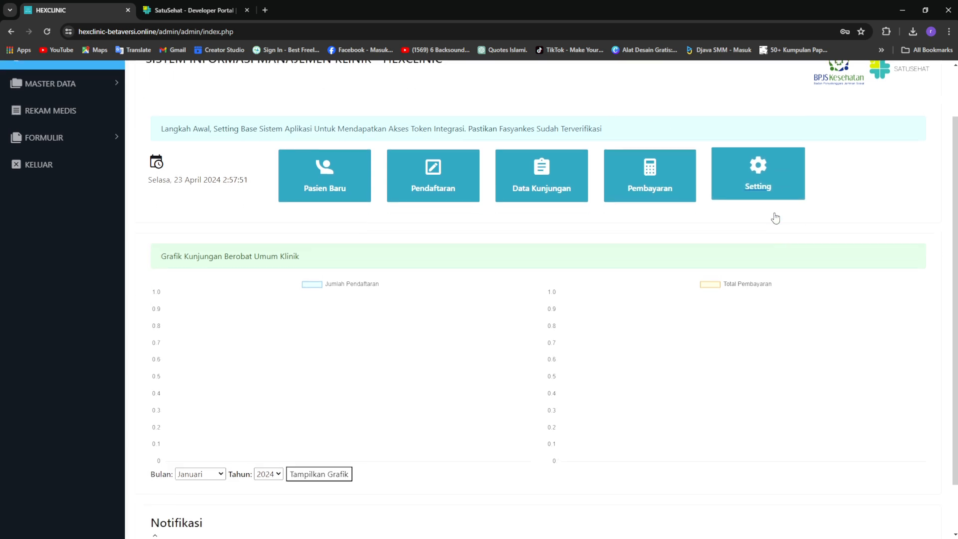
{"action": "scroll", "coordinate": [776, 216], "scroll_direction": "up", "scroll_amount": 3}
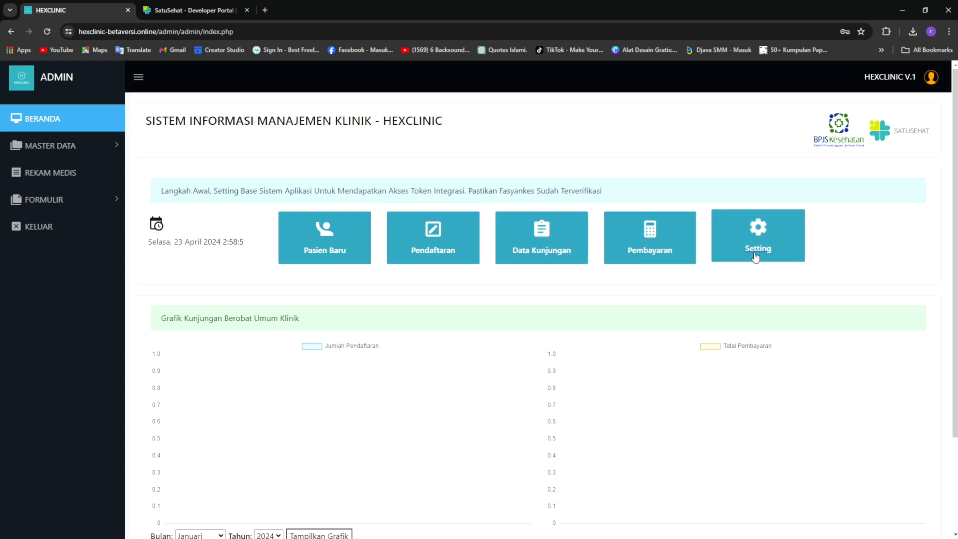
{"action": "left_click", "coordinate": [117, 146]}
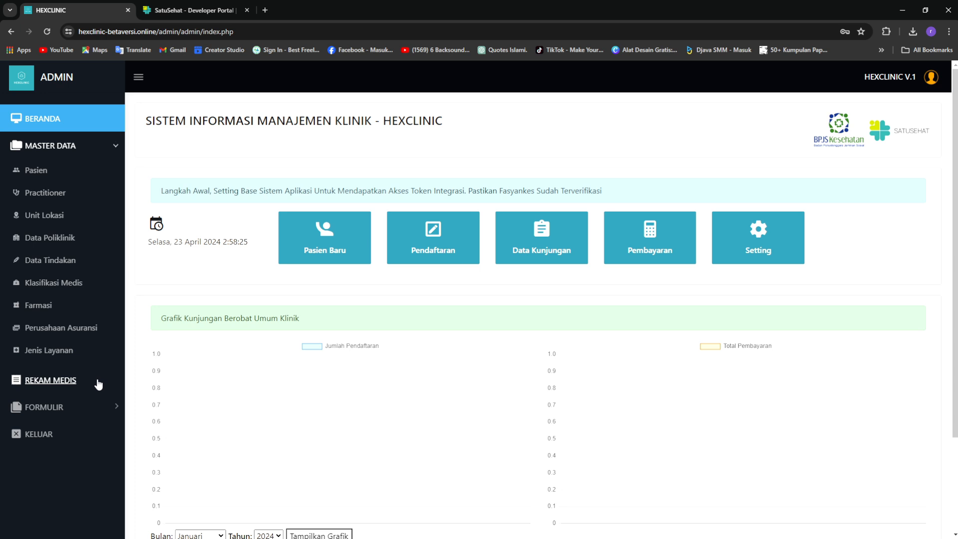
{"action": "left_click", "coordinate": [114, 408]}
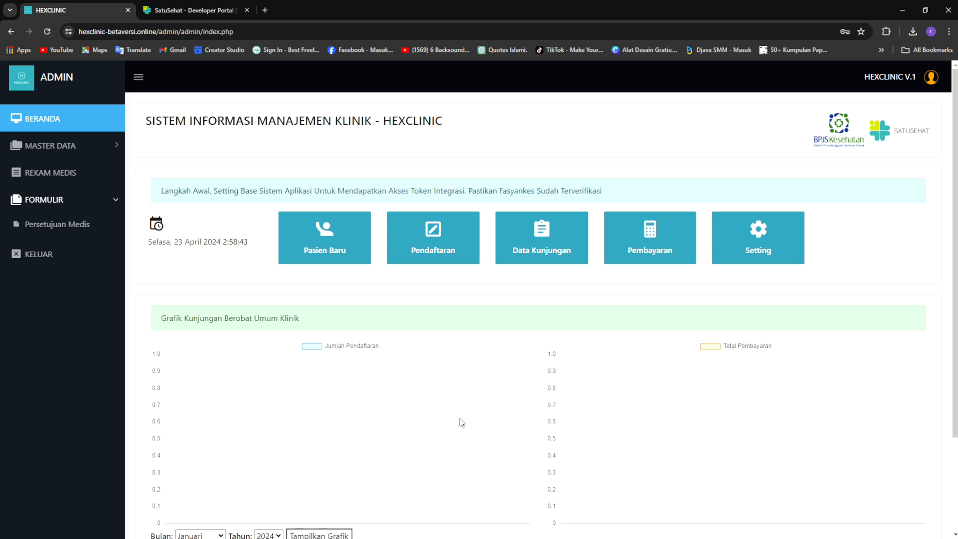
{"action": "scroll", "coordinate": [461, 423], "scroll_direction": "down", "scroll_amount": 2}
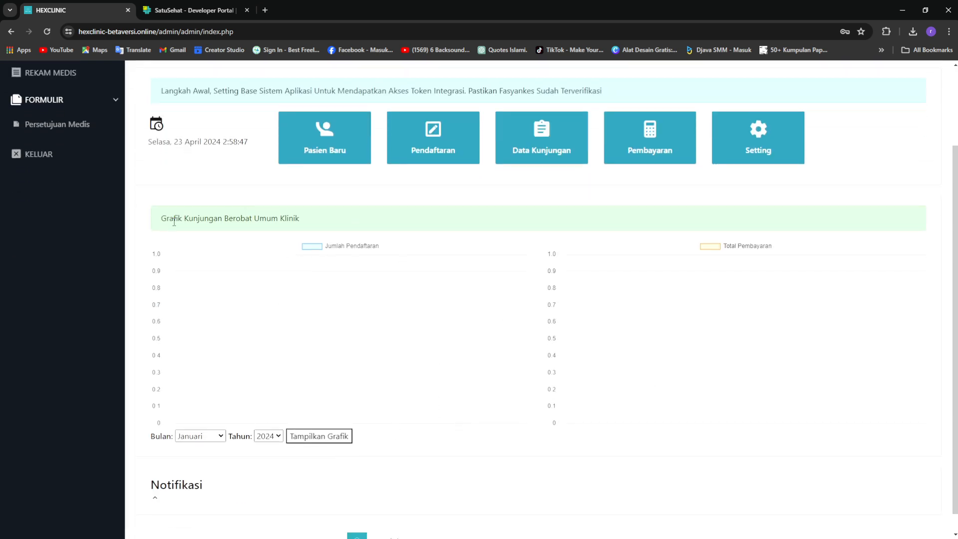
{"action": "left_click", "coordinate": [377, 248]}
Redraw the visit and payment charts for April
{"action": "left_click", "coordinate": [209, 337]}
{"action": "left_click", "coordinate": [333, 438]}
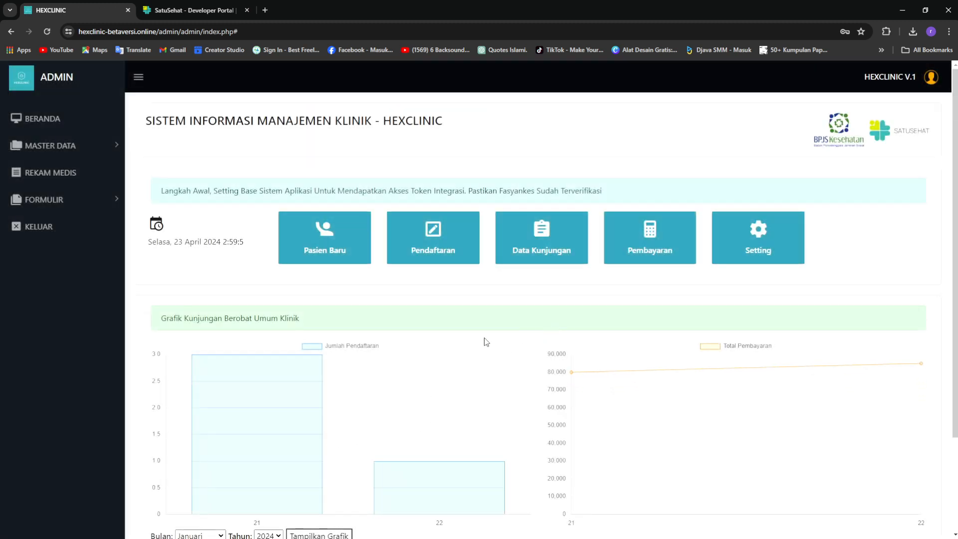
{"action": "scroll", "coordinate": [487, 343], "scroll_direction": "down", "scroll_amount": 1}
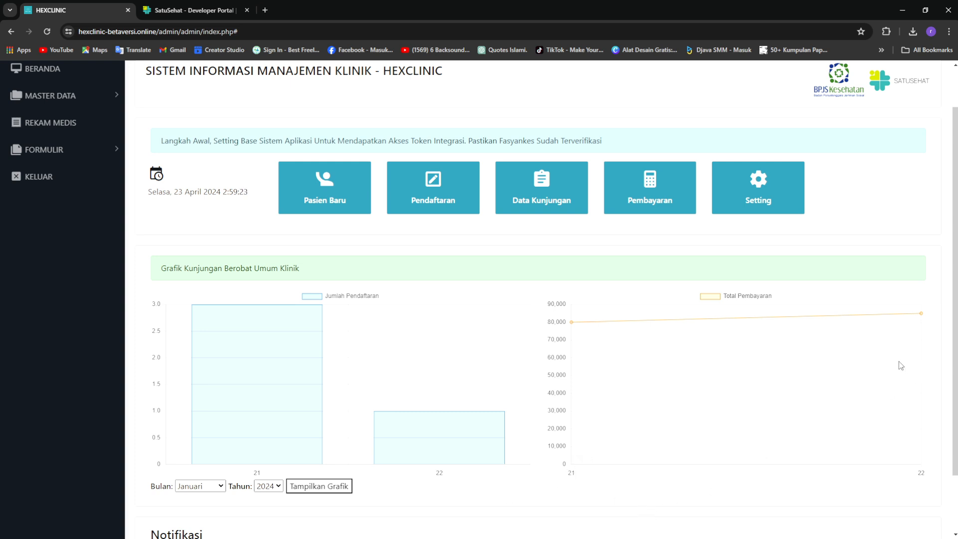
{"action": "mouse_move", "coordinate": [227, 388]}
Collapse the side navigation to icons and open the Satu Sehat synchronisation settings
{"action": "scroll", "coordinate": [469, 302], "scroll_direction": "up", "scroll_amount": 1}
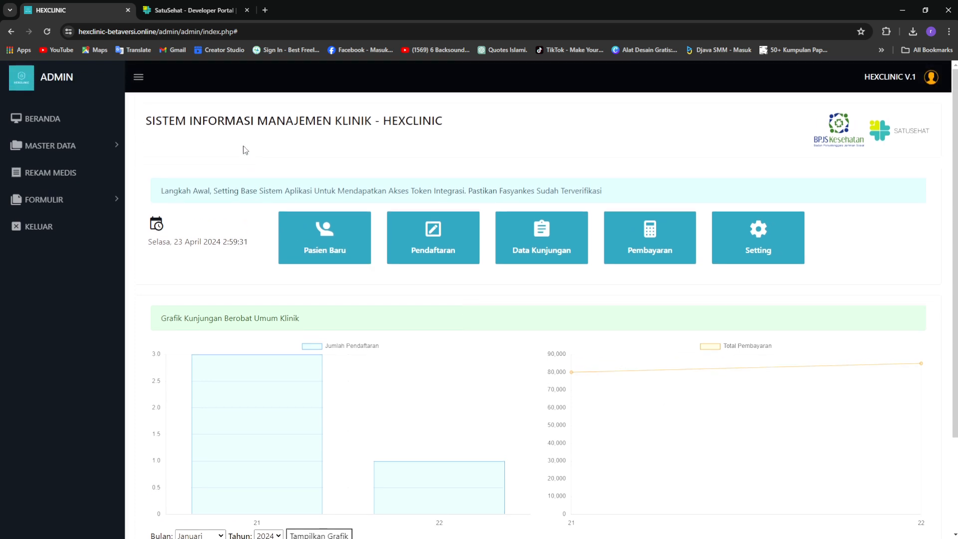
{"action": "left_click", "coordinate": [138, 79]}
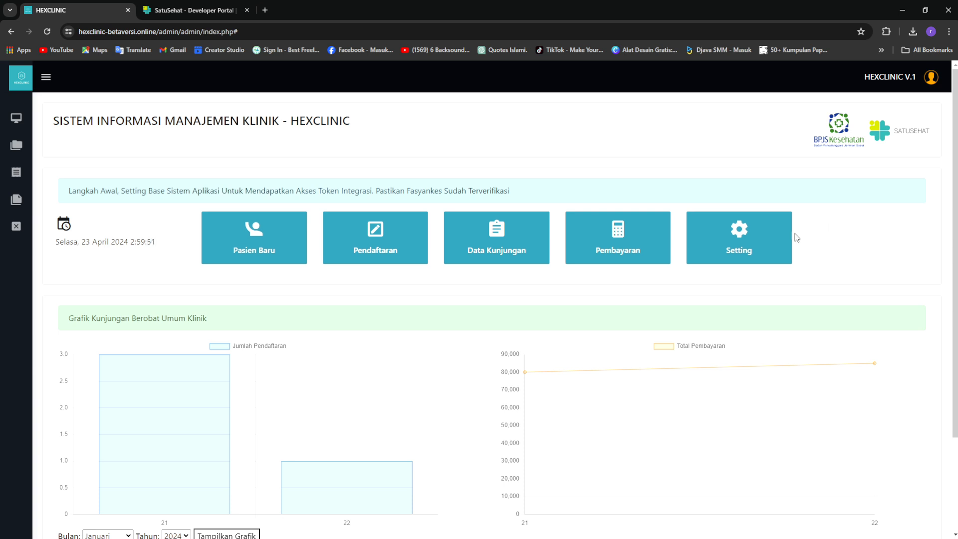
{"action": "left_click", "coordinate": [705, 242]}
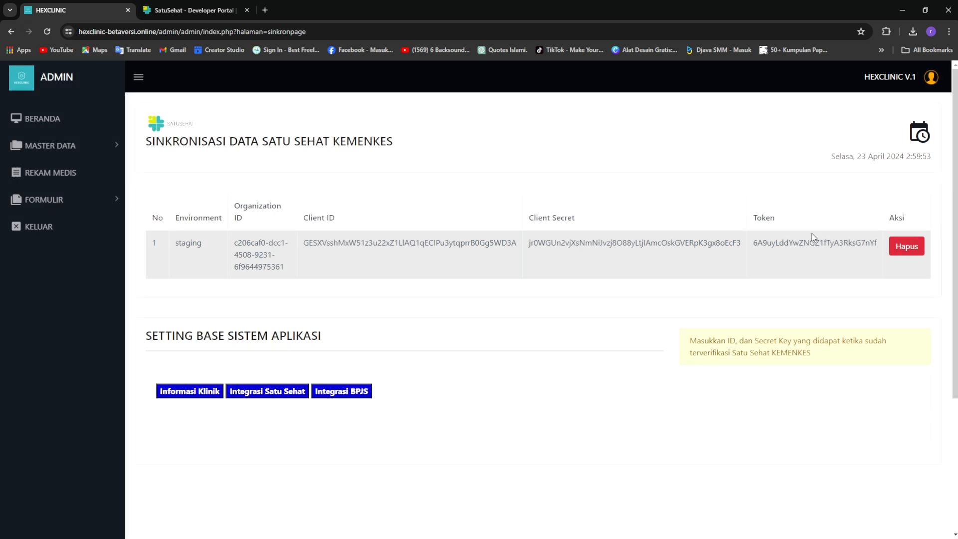
Collapse the sidebar and select, then deselect, the stored access token on the Satu Sehat page
{"action": "left_click", "coordinate": [139, 77]}
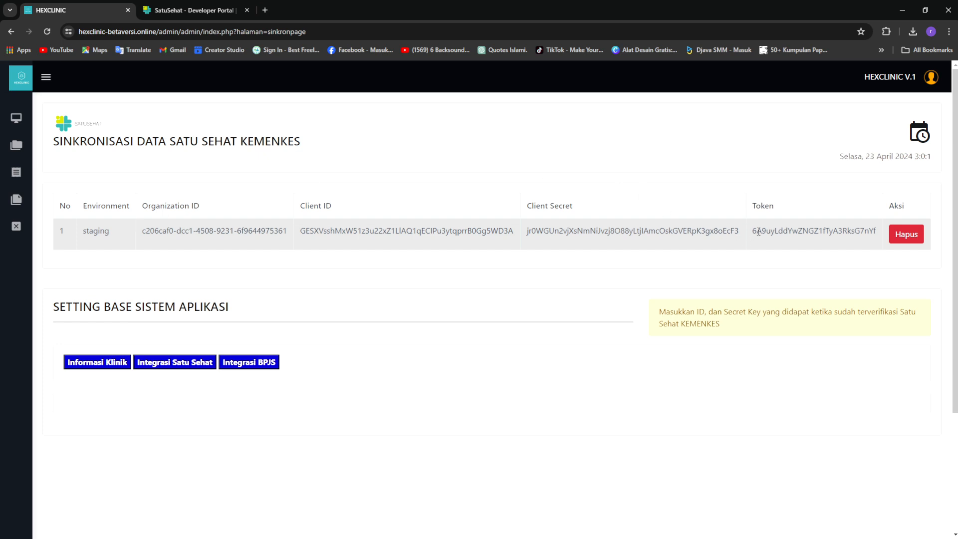
{"action": "left_click_drag", "start_coordinate": [753, 231], "coordinate": [867, 232]}
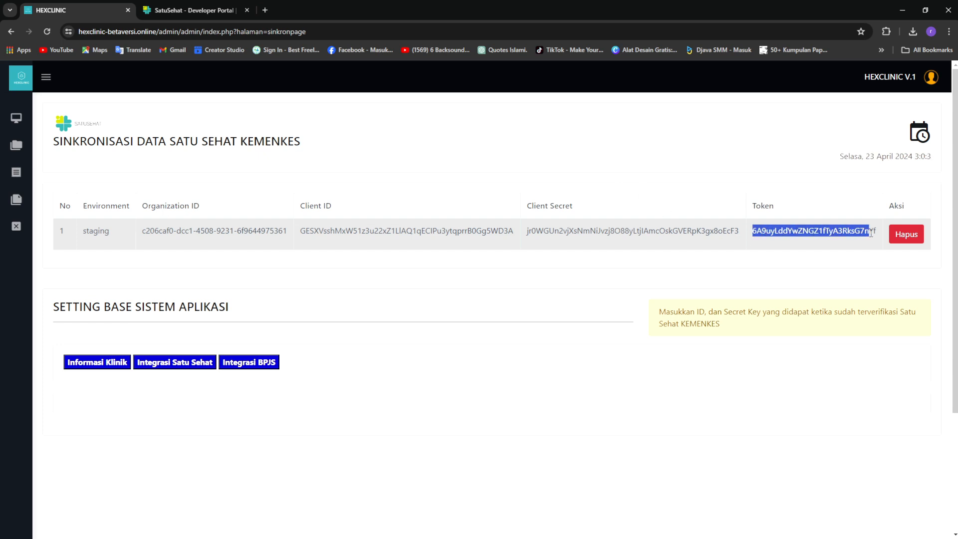
{"action": "left_click", "coordinate": [777, 257]}
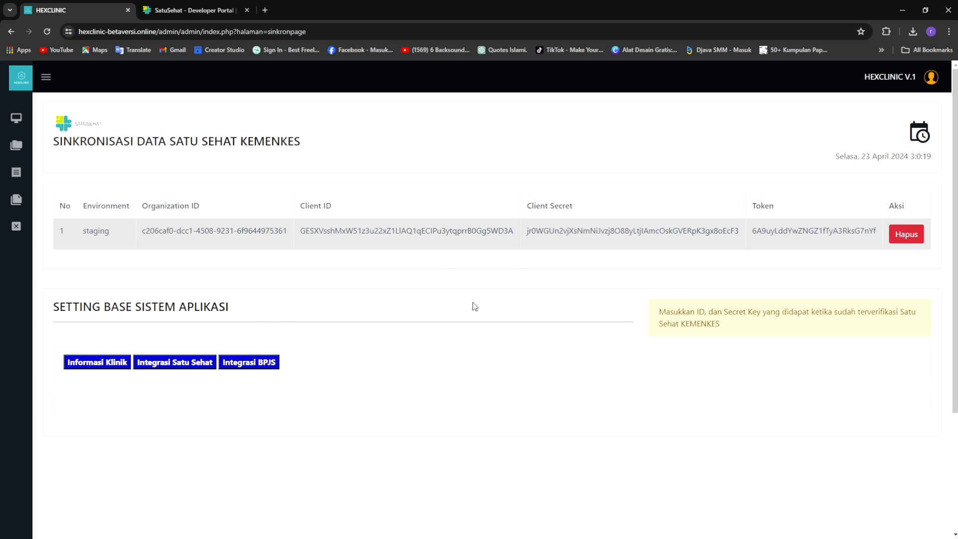
{"action": "scroll", "coordinate": [475, 306], "scroll_direction": "down", "scroll_amount": 1}
Expand the Informasi Klinik form and check the Kode Fasyankes field
{"action": "left_click", "coordinate": [87, 314]}
{"action": "scroll", "coordinate": [484, 336], "scroll_direction": "down", "scroll_amount": 1}
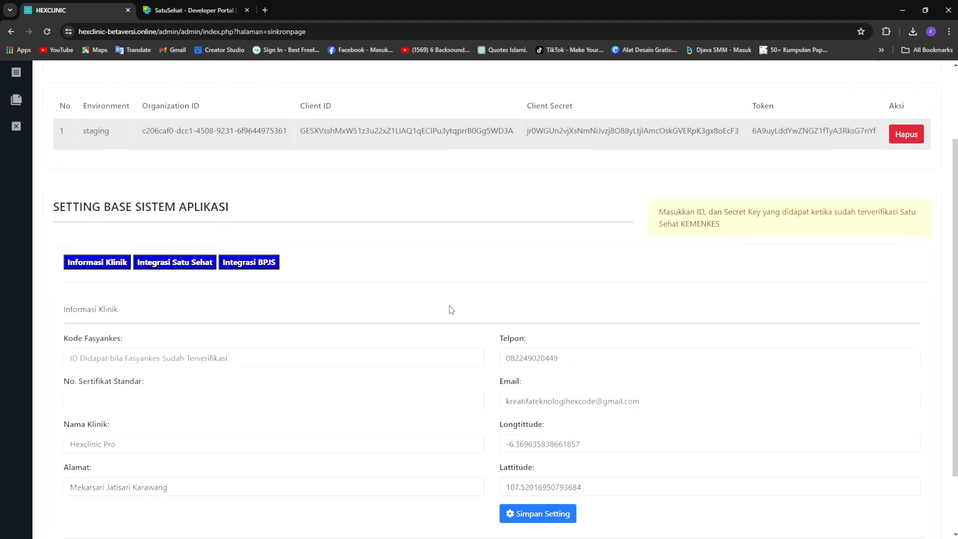
{"action": "scroll", "coordinate": [451, 309], "scroll_direction": "down", "scroll_amount": 2}
{"action": "left_click", "coordinate": [271, 277]}
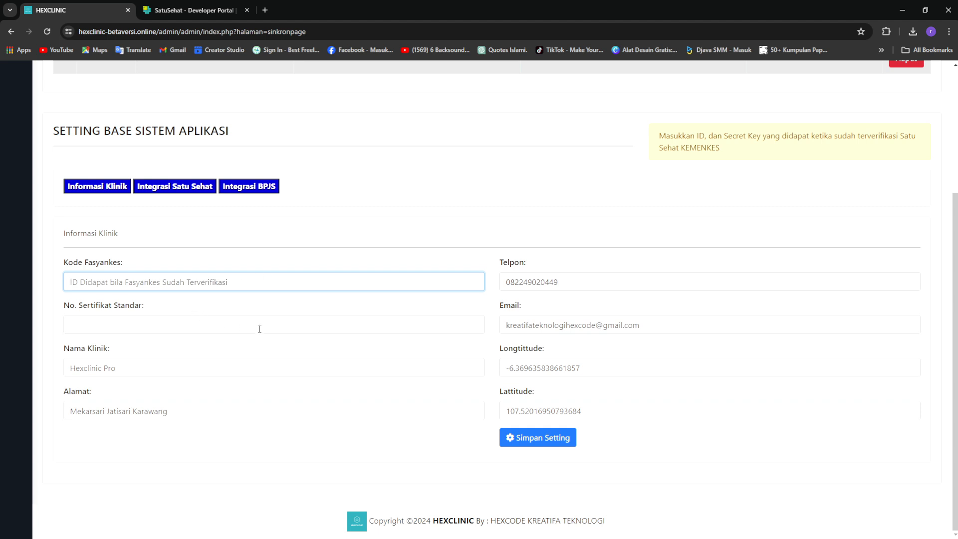
{"action": "left_click", "coordinate": [460, 228]}
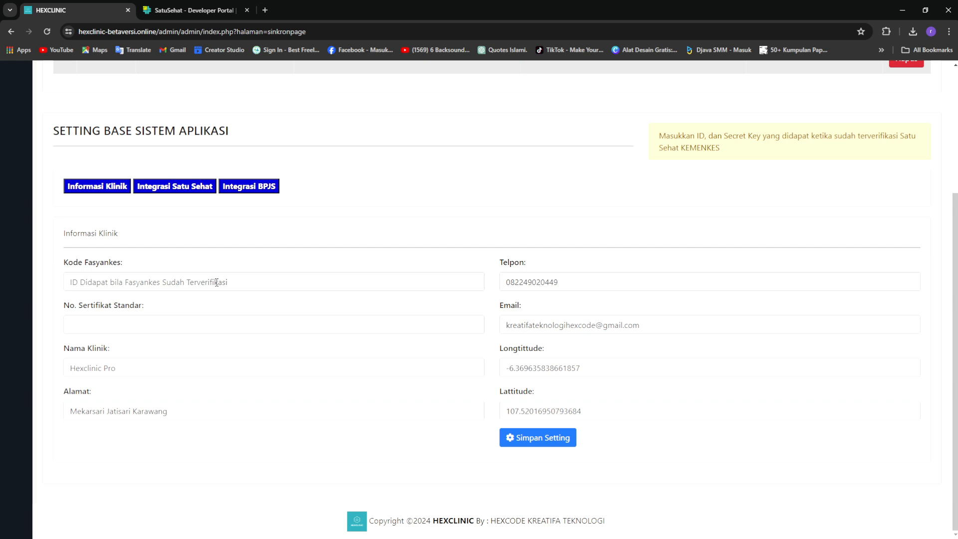
Go through No. Sertifikat Standar, Nama Klinik, Alamat, Telpon, Longtitude and Lattitude, then collapse the form
{"action": "left_click", "coordinate": [243, 282]}
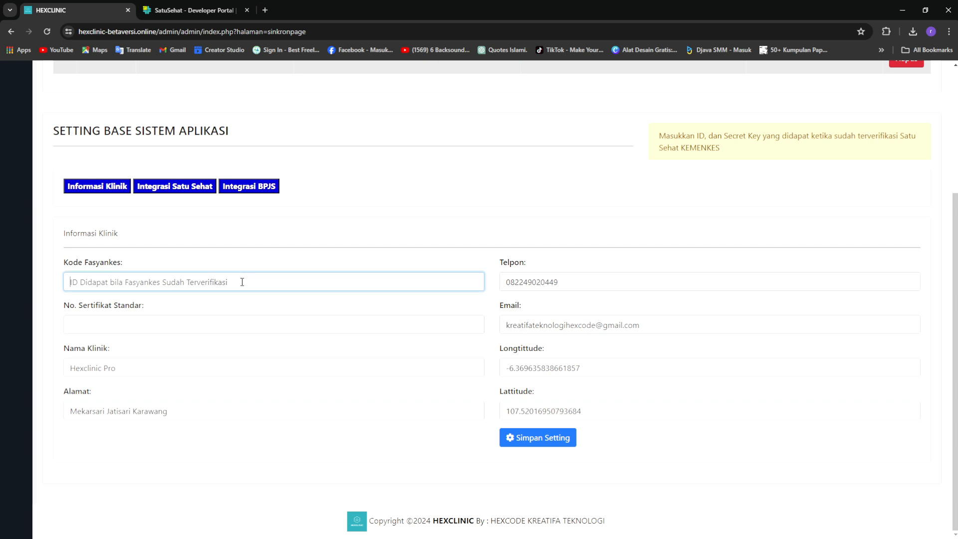
{"action": "left_click", "coordinate": [196, 328]}
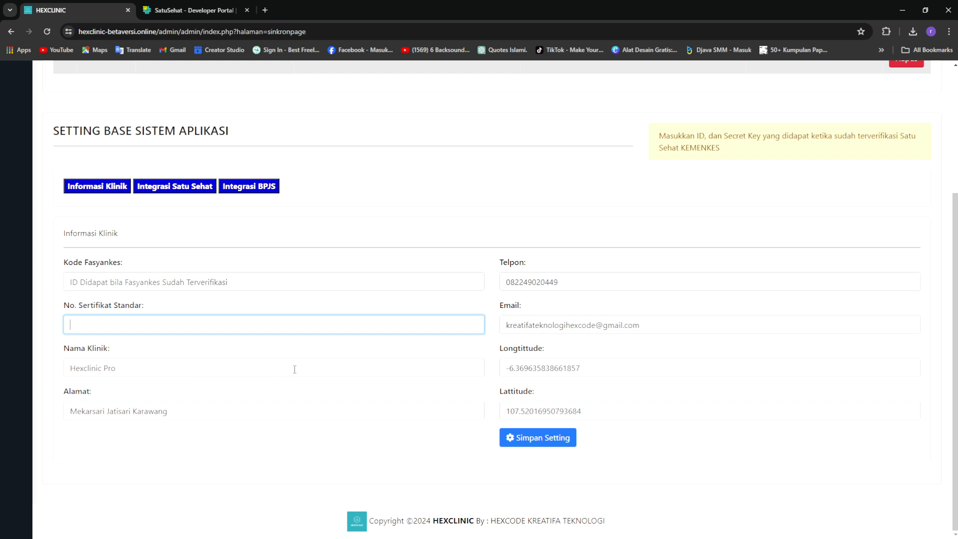
{"action": "left_click", "coordinate": [199, 369]}
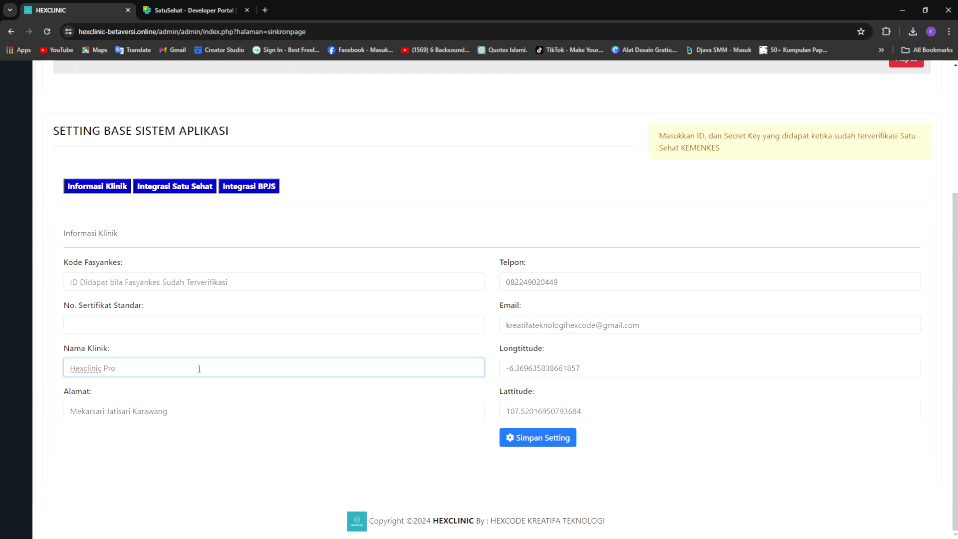
{"action": "left_click", "coordinate": [320, 410]}
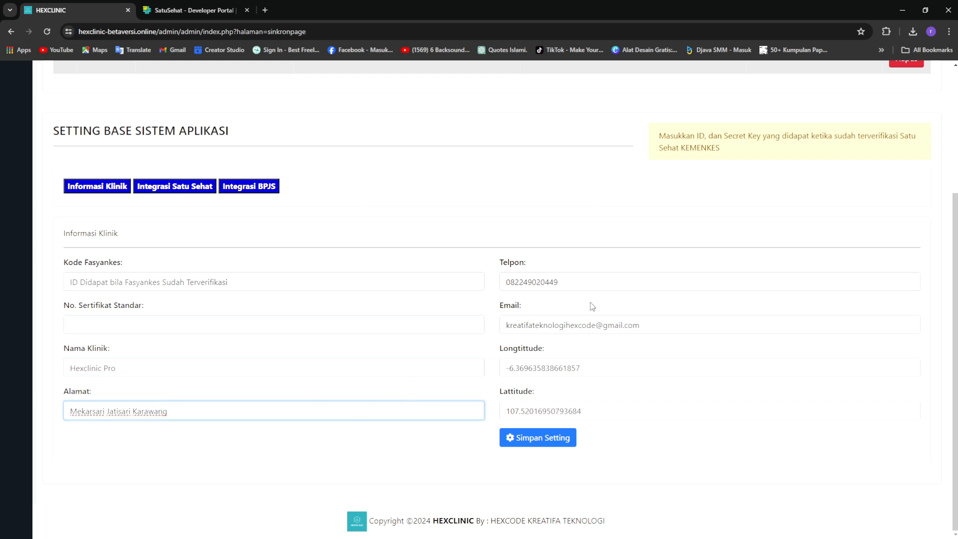
{"action": "left_click", "coordinate": [595, 282]}
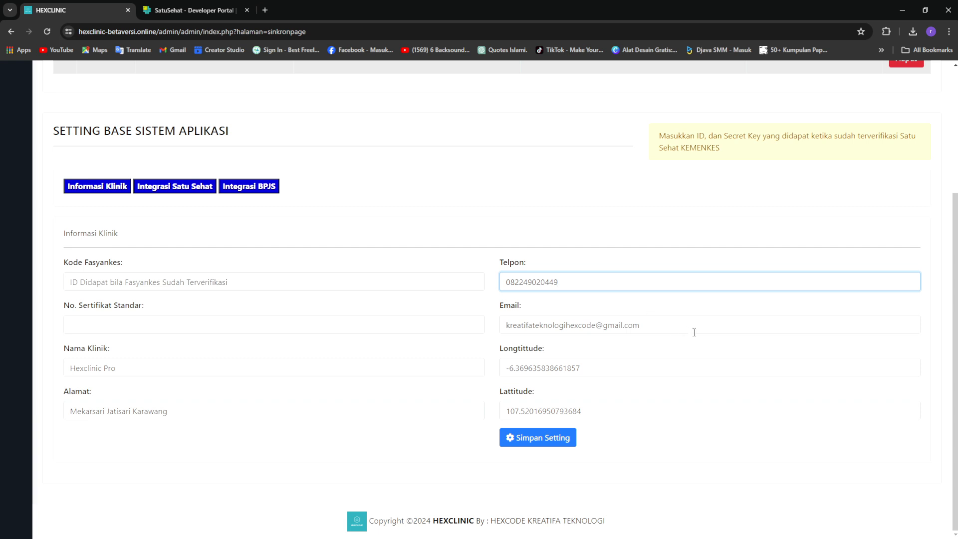
{"action": "left_click", "coordinate": [624, 372]}
{"action": "left_click", "coordinate": [607, 403]}
{"action": "scroll", "coordinate": [608, 403], "scroll_direction": "up", "scroll_amount": 2}
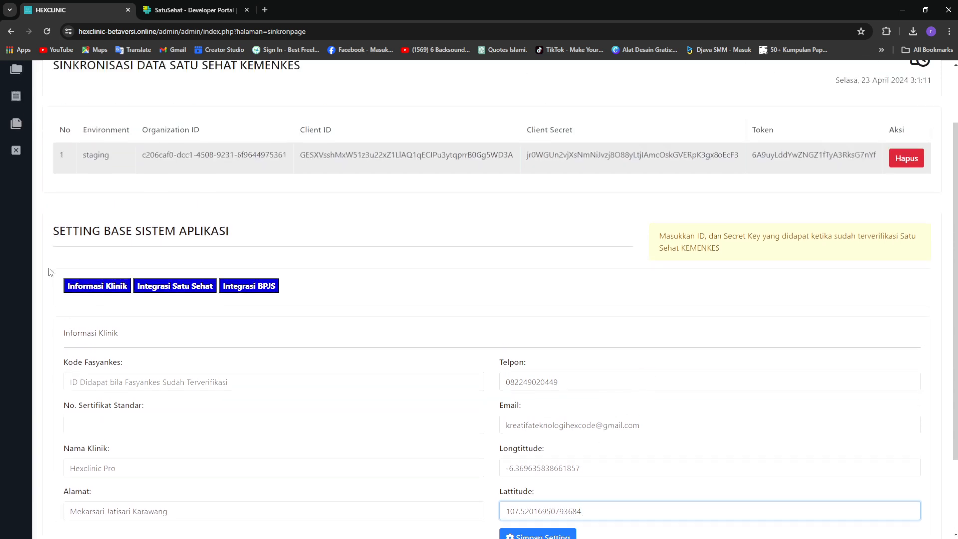
{"action": "scroll", "coordinate": [573, 376], "scroll_direction": "down", "scroll_amount": 2}
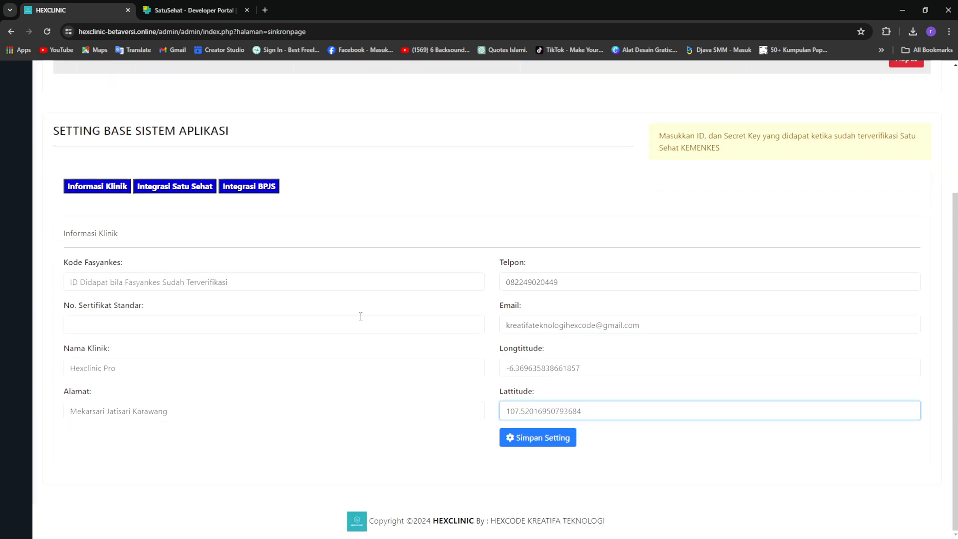
{"action": "left_click", "coordinate": [107, 188]}
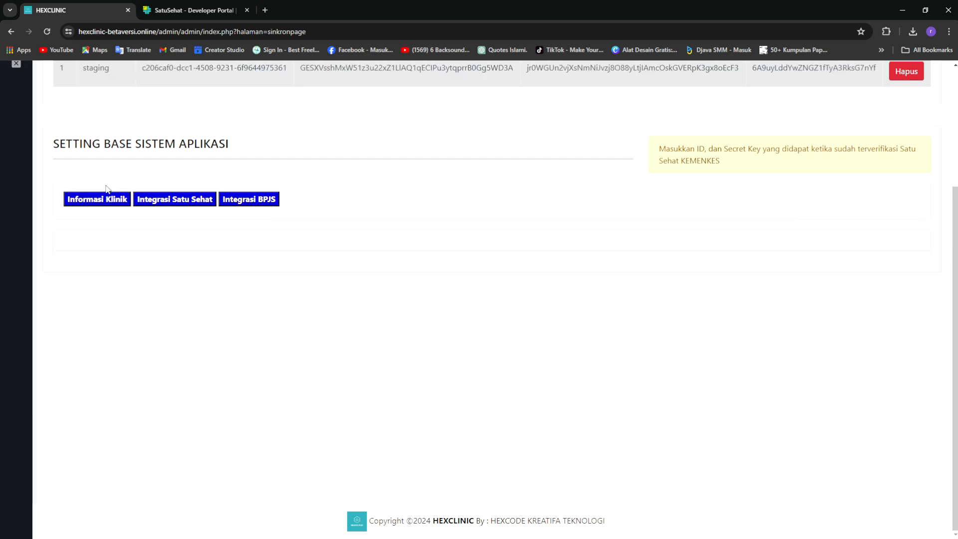
Open Integrasi Satu Sehat settings and reset the form to clear the stored credentials
{"action": "left_click", "coordinate": [155, 201]}
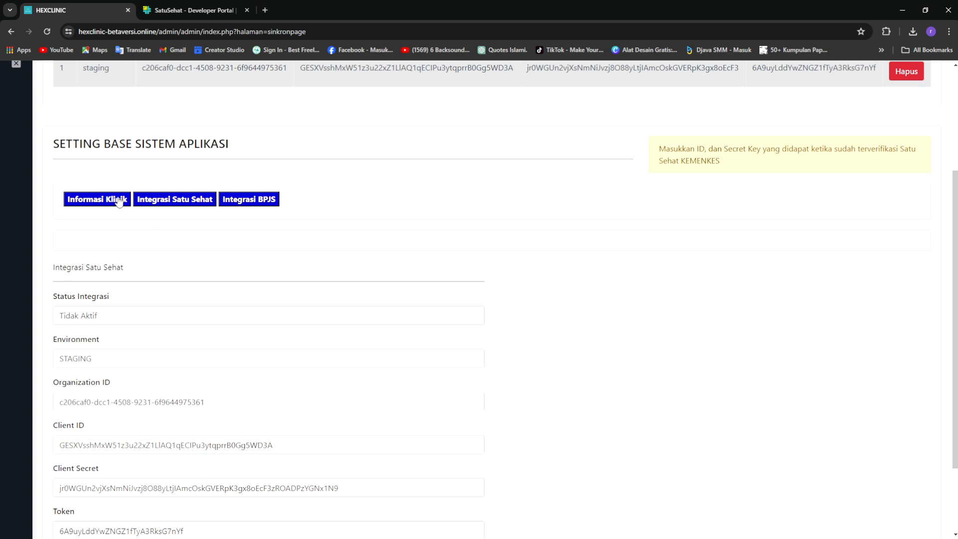
{"action": "scroll", "coordinate": [568, 306], "scroll_direction": "down", "scroll_amount": 2}
{"action": "scroll", "coordinate": [567, 306], "scroll_direction": "up", "scroll_amount": 2}
{"action": "scroll", "coordinate": [328, 336], "scroll_direction": "down", "scroll_amount": 2}
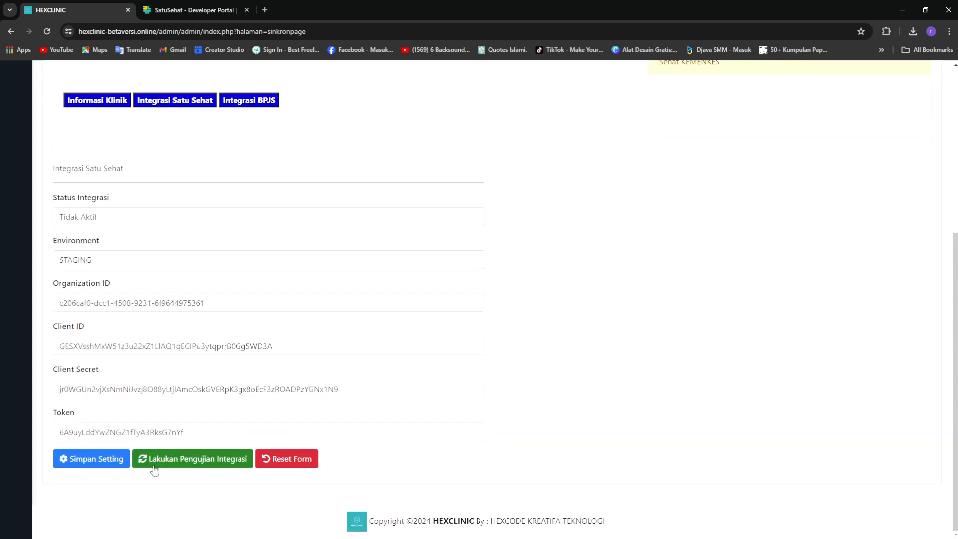
{"action": "left_click", "coordinate": [291, 459]}
{"action": "scroll", "coordinate": [513, 420], "scroll_direction": "up", "scroll_amount": 2}
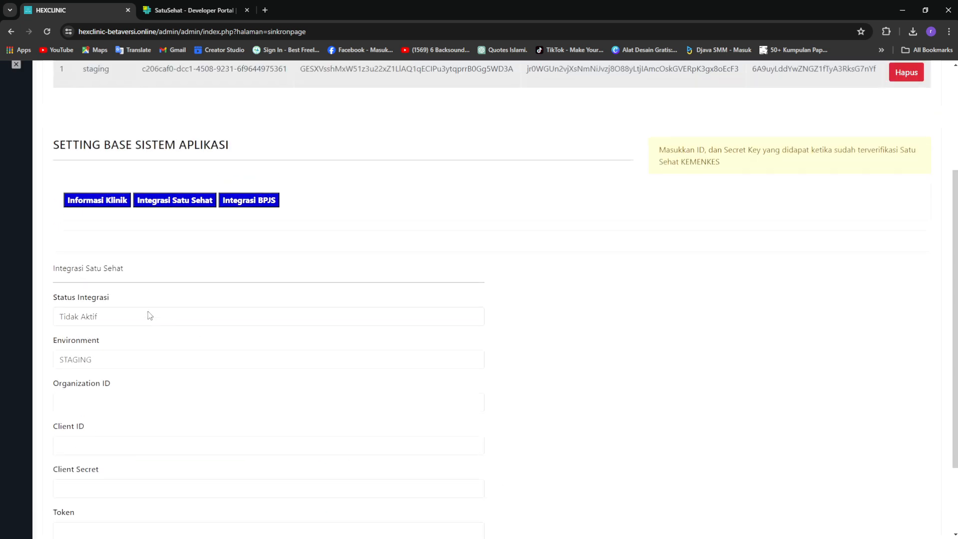
Set Status Integrasi to Aktif
{"action": "left_click", "coordinate": [214, 324]}
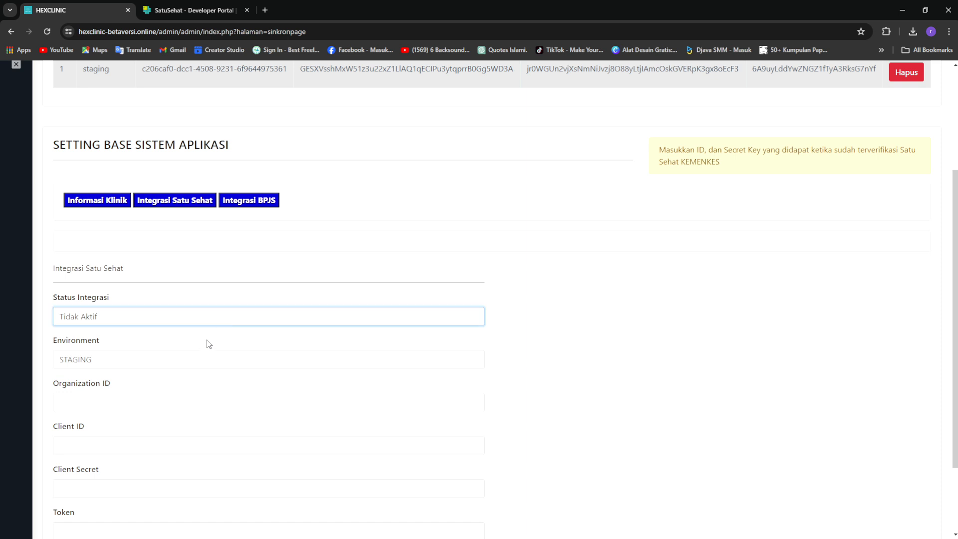
{"action": "left_click", "coordinate": [207, 341]}
{"action": "scroll", "coordinate": [418, 370], "scroll_direction": "down", "scroll_amount": 1}
{"action": "left_click", "coordinate": [227, 305]}
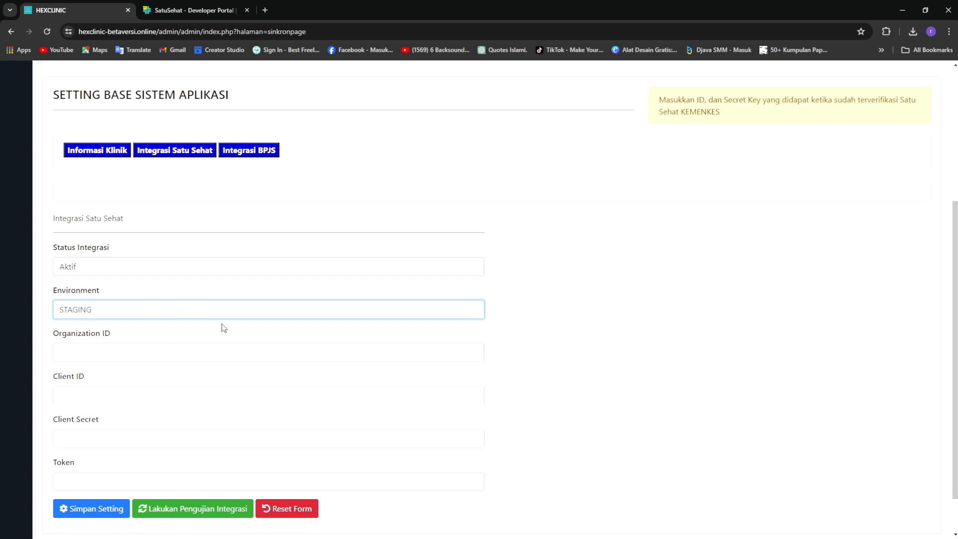
Check the emptied Organization ID, Client ID and Client Secret fields, then bring up the SatuSehat API codes page
{"action": "left_click", "coordinate": [366, 356]}
{"action": "left_click", "coordinate": [382, 396]}
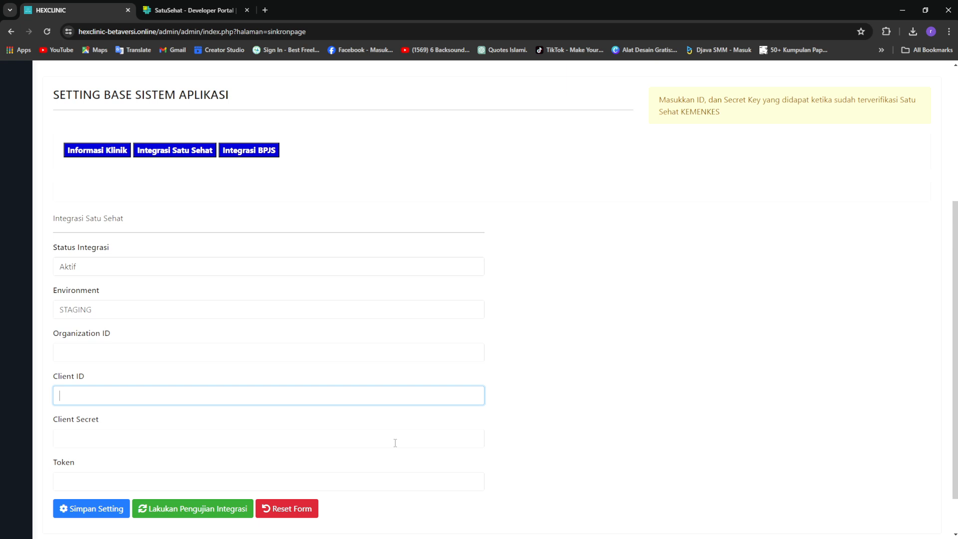
{"action": "left_click", "coordinate": [415, 446]}
{"action": "left_click", "coordinate": [579, 413]}
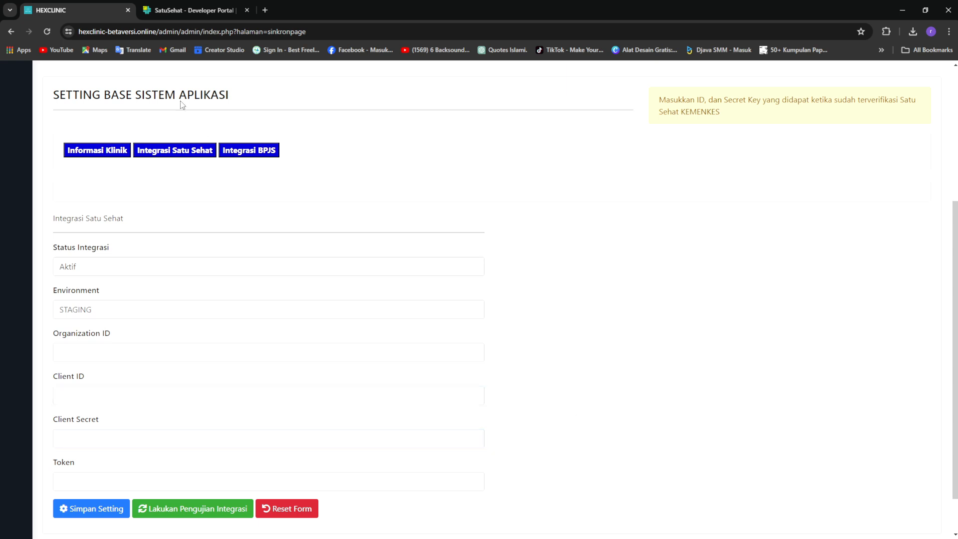
{"action": "left_click", "coordinate": [169, 13]}
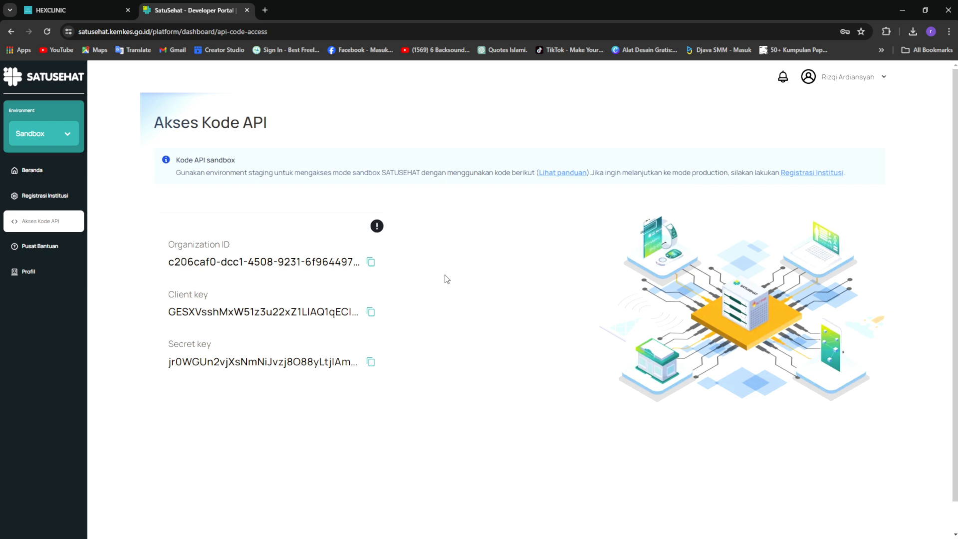
Copy the Organization ID from SatuSehat and paste it into HEXCLINIC's Organization ID field
{"action": "left_click", "coordinate": [372, 264]}
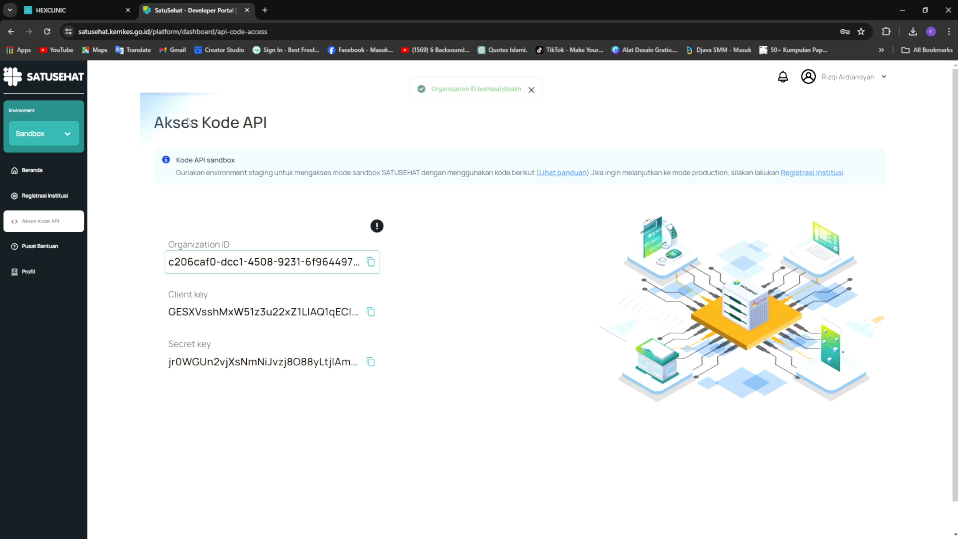
{"action": "left_click", "coordinate": [83, 10]}
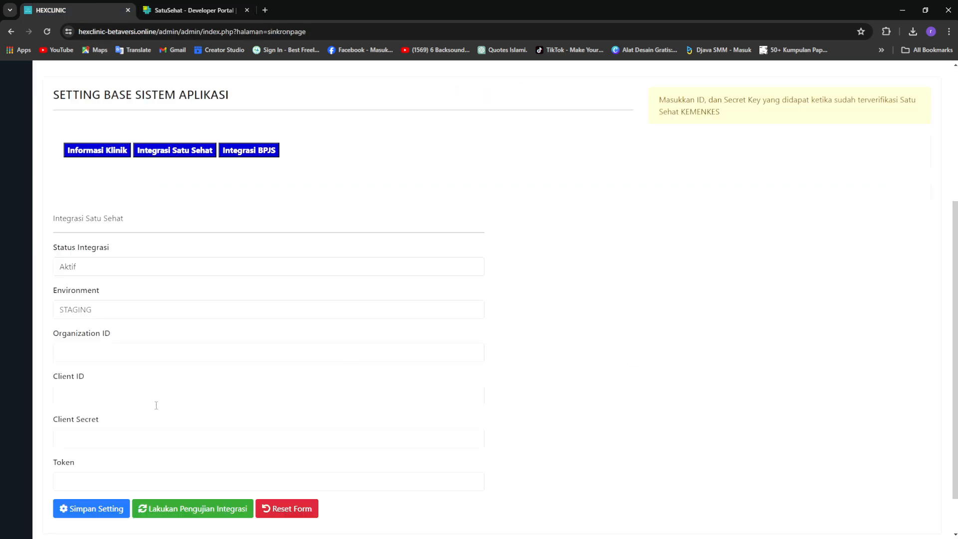
{"action": "left_click", "coordinate": [133, 355]}
{"action": "key", "text": "ctrl+v"}
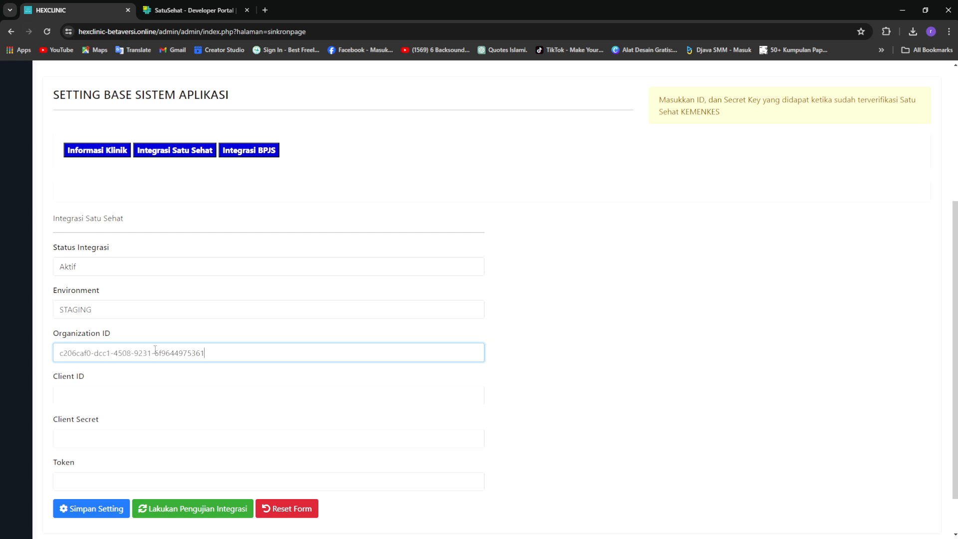
Copy the client key from SatuSehat and paste it into HEXCLINIC's Client ID field
{"action": "left_click", "coordinate": [169, 7]}
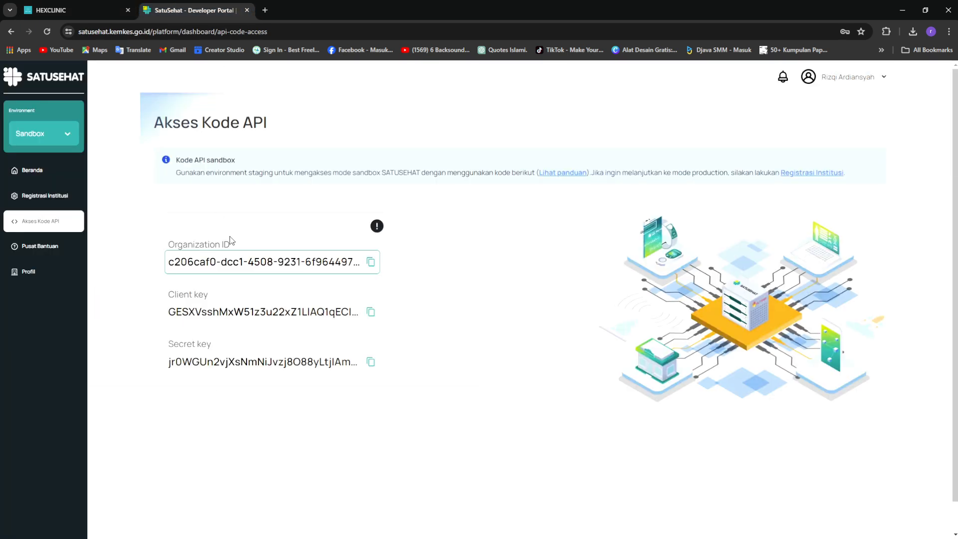
{"action": "left_click", "coordinate": [371, 315]}
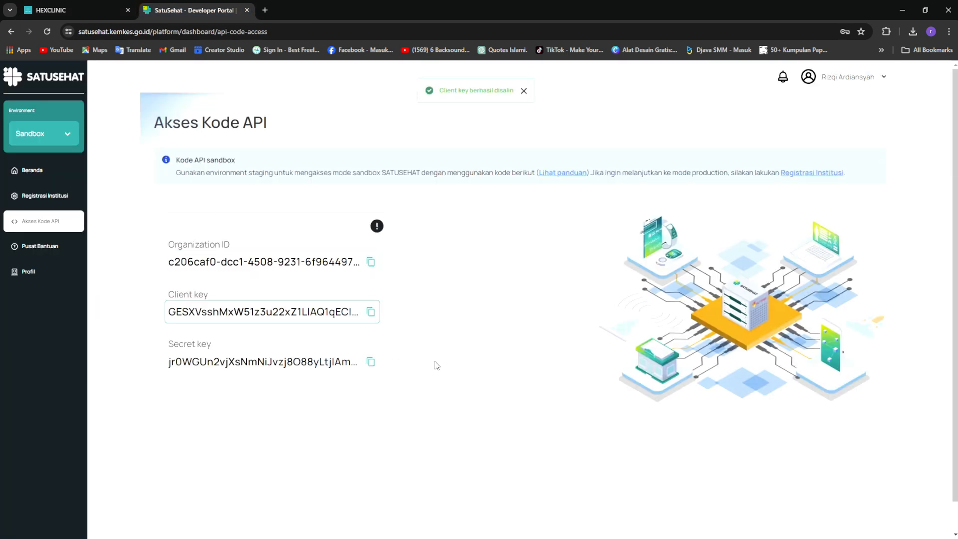
{"action": "left_click", "coordinate": [94, 11]}
{"action": "left_click", "coordinate": [156, 396]}
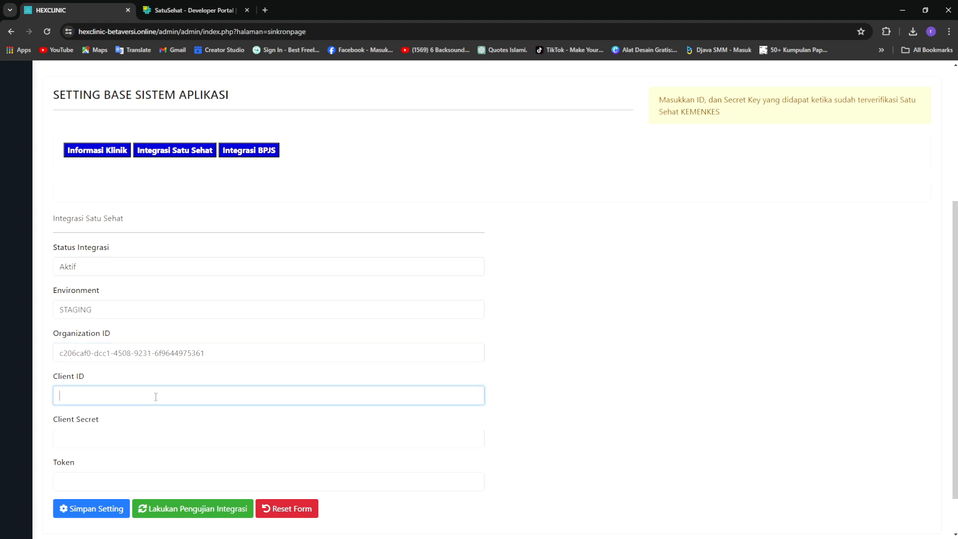
{"action": "key", "text": "ctrl+v"}
Copy the secret key from SatuSehat and paste it into HEXCLINIC's Client Secret field
{"action": "left_click", "coordinate": [181, 438]}
{"action": "left_click", "coordinate": [192, 10]}
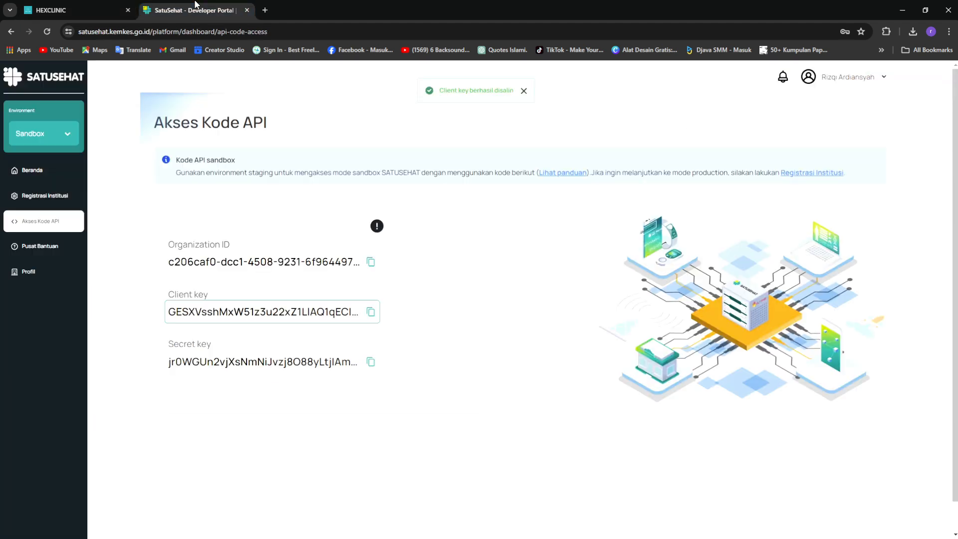
{"action": "left_click", "coordinate": [371, 362]}
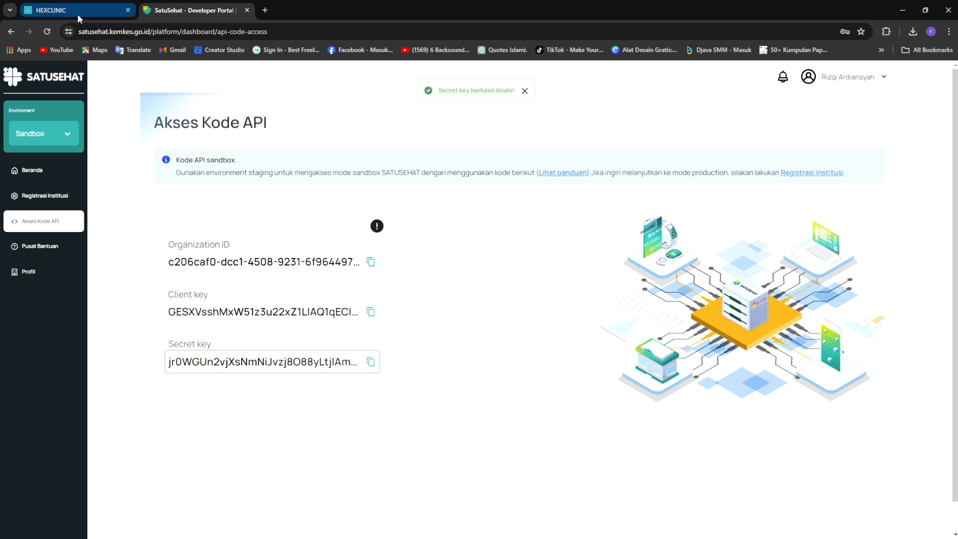
{"action": "left_click", "coordinate": [77, 11]}
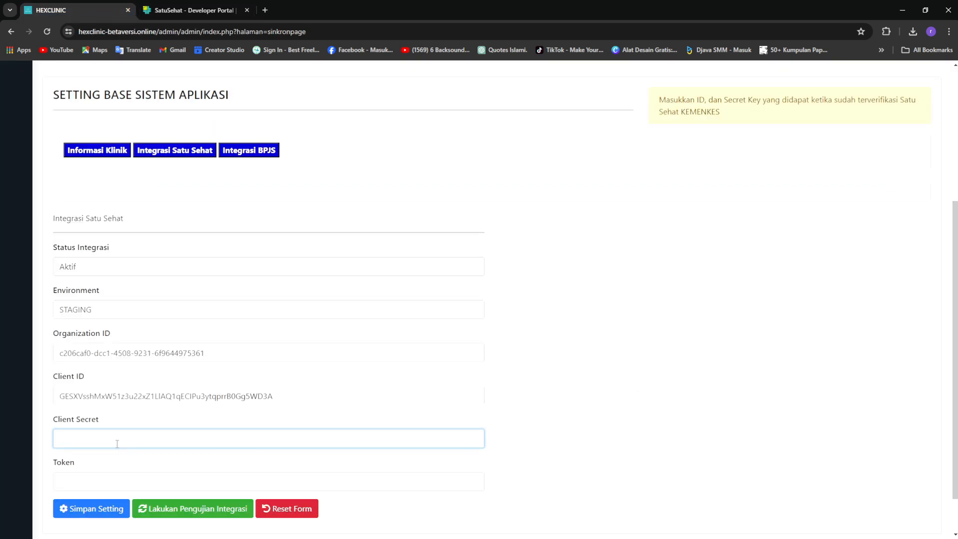
{"action": "key", "text": "ctrl+v"}
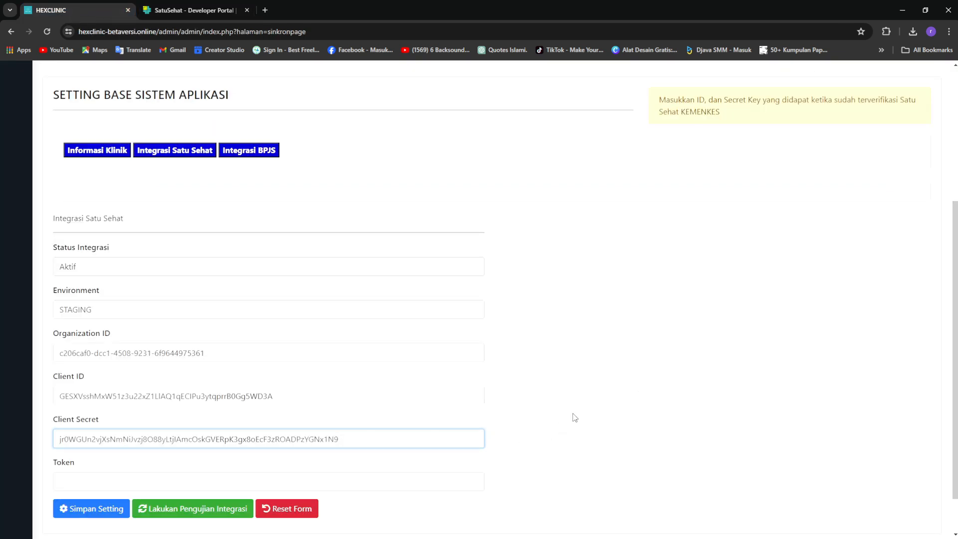
{"action": "scroll", "coordinate": [534, 394], "scroll_direction": "up", "scroll_amount": 1}
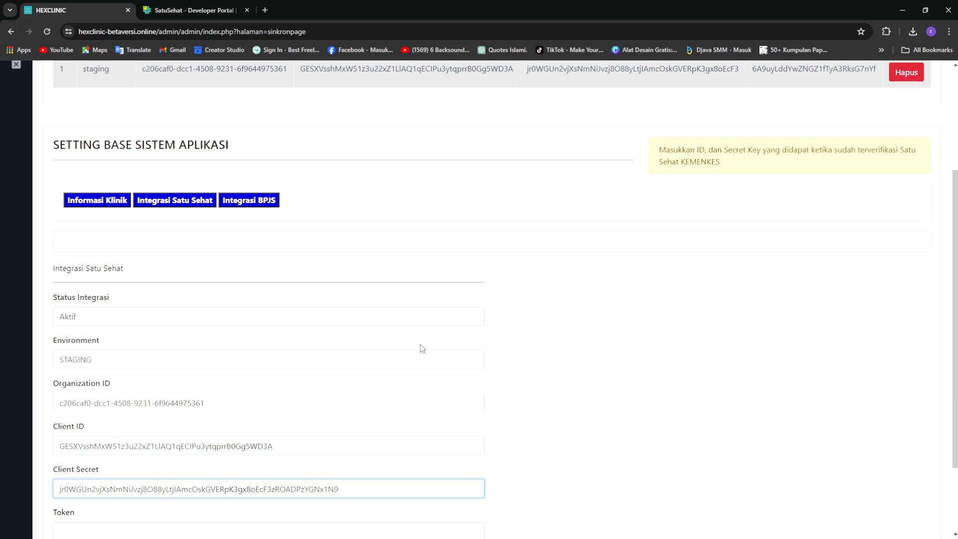
Delete the old saved credentials row with Hapus
{"action": "scroll", "coordinate": [555, 335], "scroll_direction": "up", "scroll_amount": 1}
{"action": "scroll", "coordinate": [693, 318], "scroll_direction": "up", "scroll_amount": 1}
{"action": "left_click", "coordinate": [908, 172]}
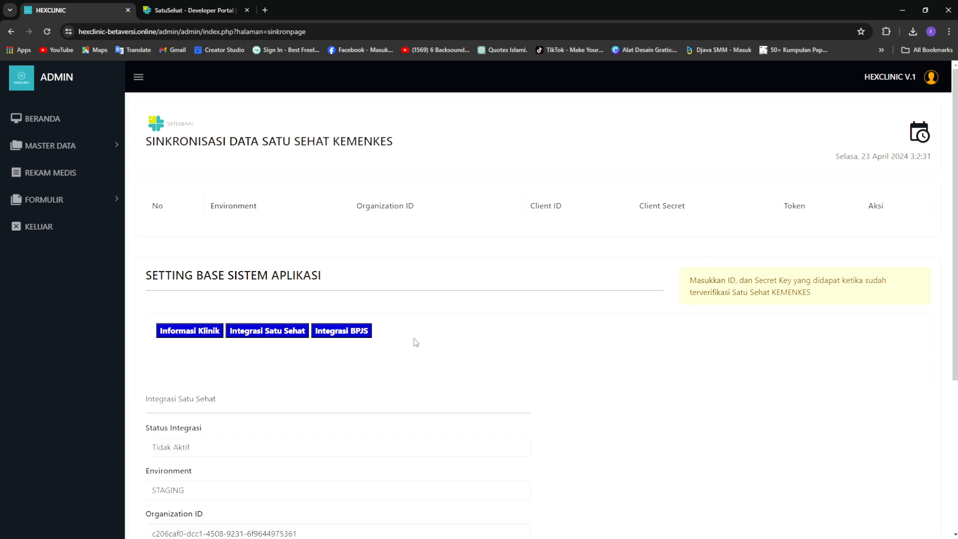
{"action": "scroll", "coordinate": [355, 343], "scroll_direction": "down", "scroll_amount": 4}
Set Status Integrasi back to Aktif, keeping the pasted credentials
{"action": "left_click", "coordinate": [257, 245]}
{"action": "left_click", "coordinate": [247, 273]}
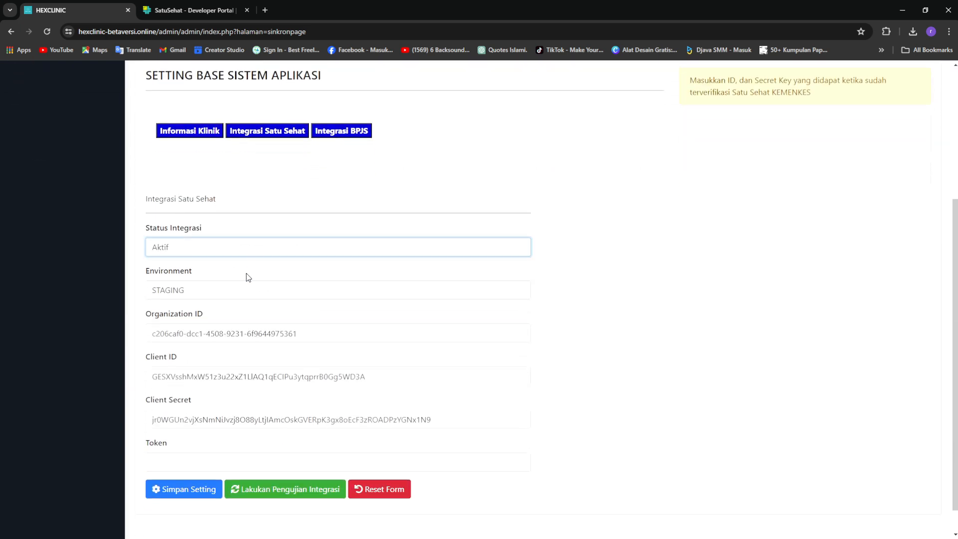
{"action": "scroll", "coordinate": [612, 343], "scroll_direction": "down", "scroll_amount": 1}
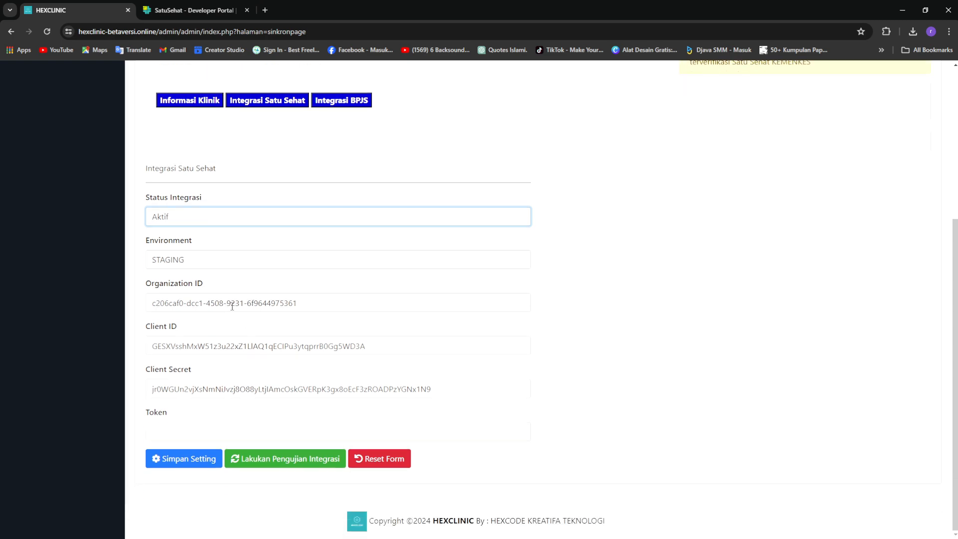
{"action": "scroll", "coordinate": [642, 406], "scroll_direction": "up", "scroll_amount": 4}
{"action": "scroll", "coordinate": [642, 407], "scroll_direction": "down", "scroll_amount": 3}
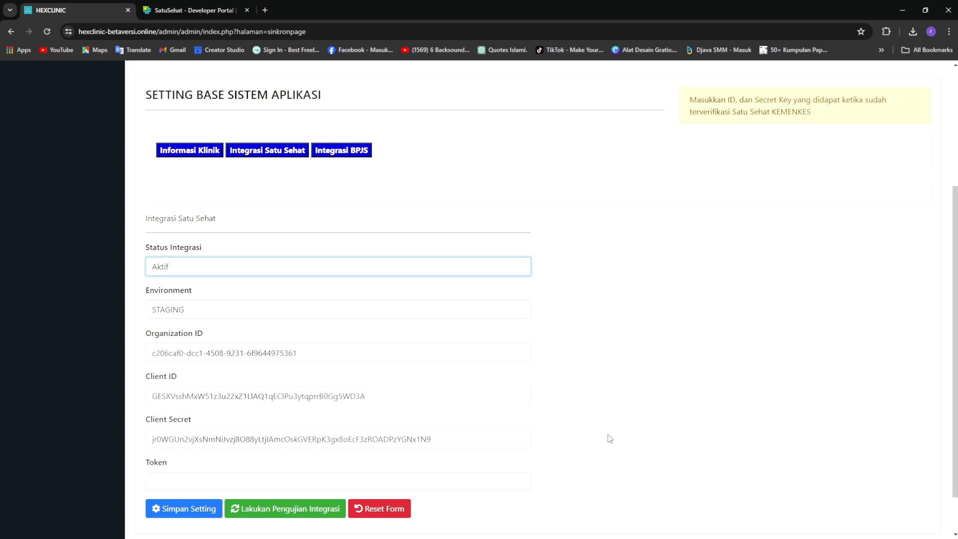
{"action": "scroll", "coordinate": [610, 438], "scroll_direction": "down", "scroll_amount": 1}
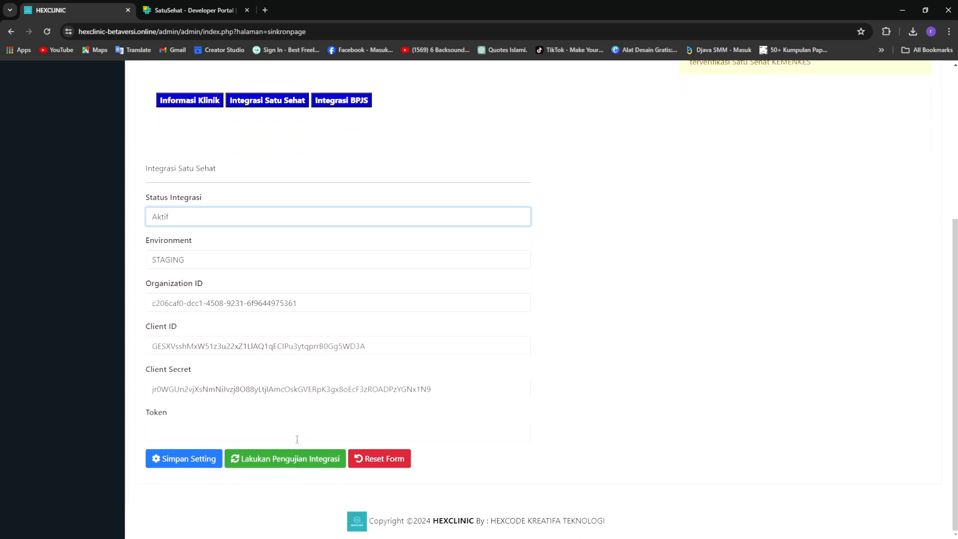
Run Lakukan Pengujian Integrasi, put the returned token in the Token field, and save with Simpan Setting
{"action": "left_click", "coordinate": [313, 469]}
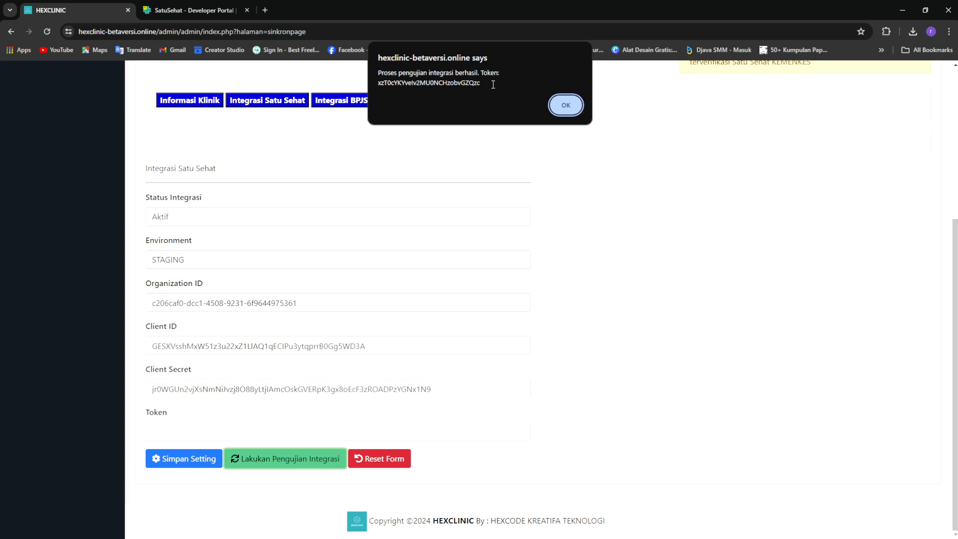
{"action": "left_click_drag", "start_coordinate": [494, 85], "coordinate": [378, 83]}
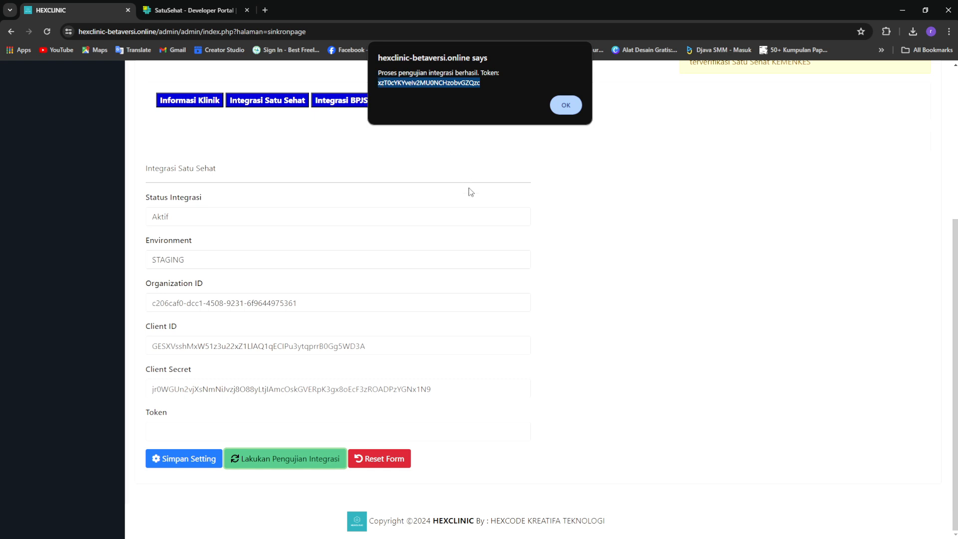
{"action": "left_click", "coordinate": [566, 106]}
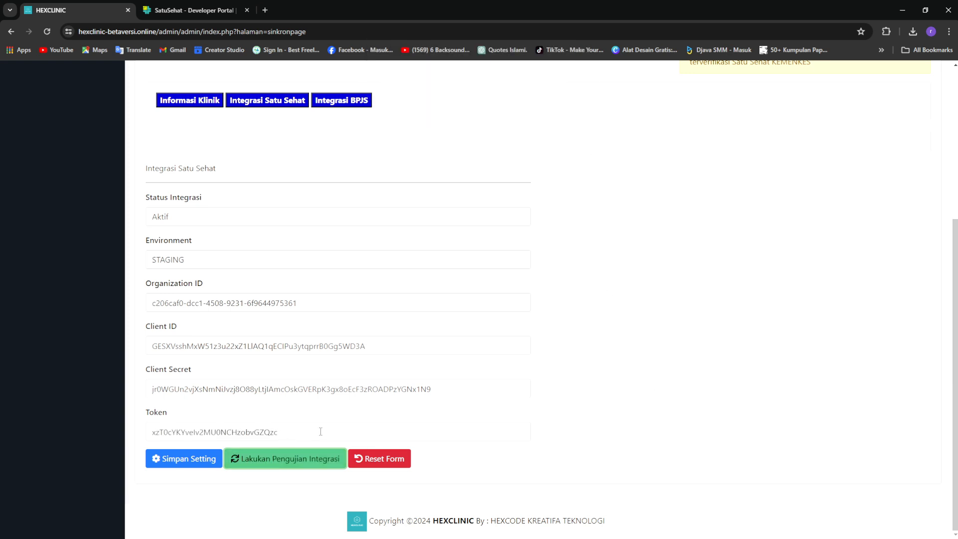
{"action": "left_click", "coordinate": [409, 431]}
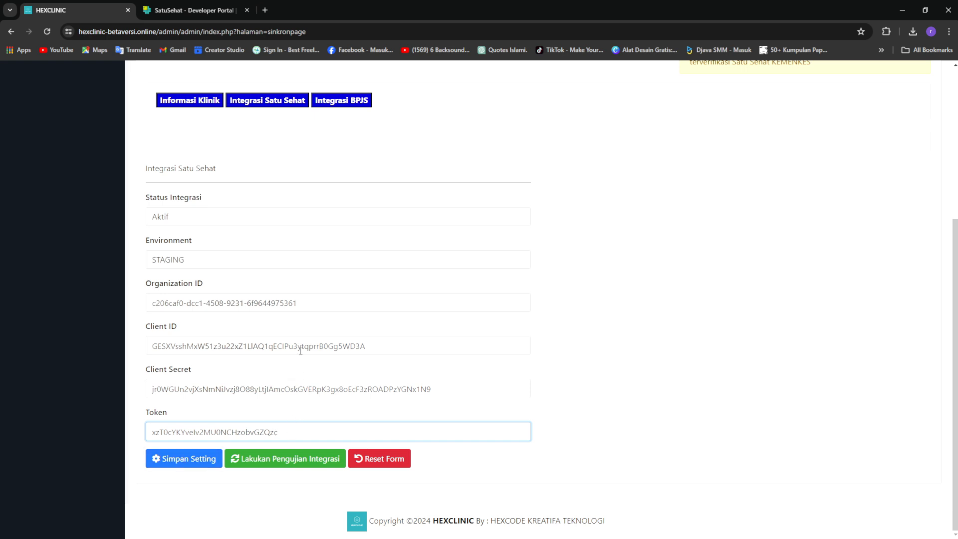
{"action": "left_click", "coordinate": [183, 467]}
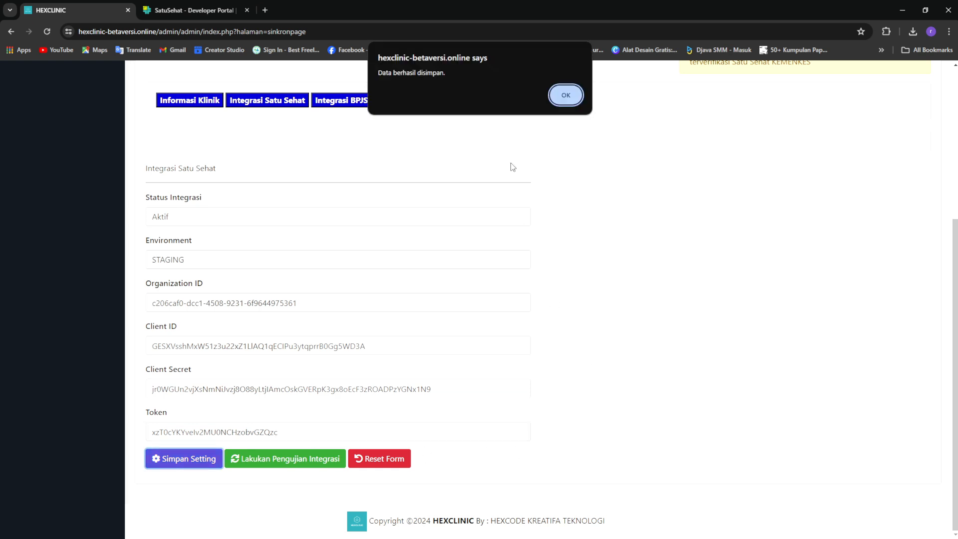
{"action": "left_click", "coordinate": [579, 95]}
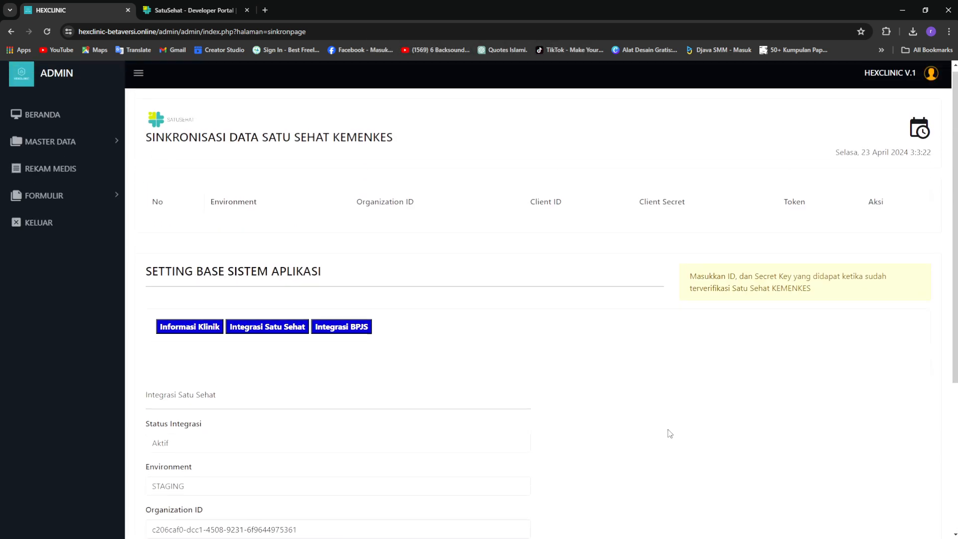
Reload the sync page, collapse the sidebar, and select parts of the new staging record's token
{"action": "left_click", "coordinate": [45, 32]}
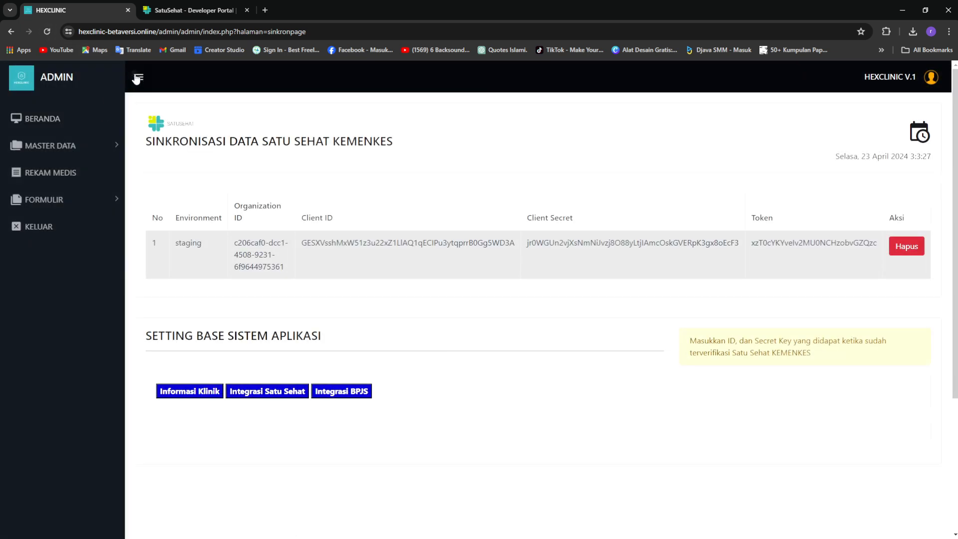
{"action": "left_click", "coordinate": [138, 78]}
{"action": "left_click_drag", "start_coordinate": [77, 232], "coordinate": [805, 231]}
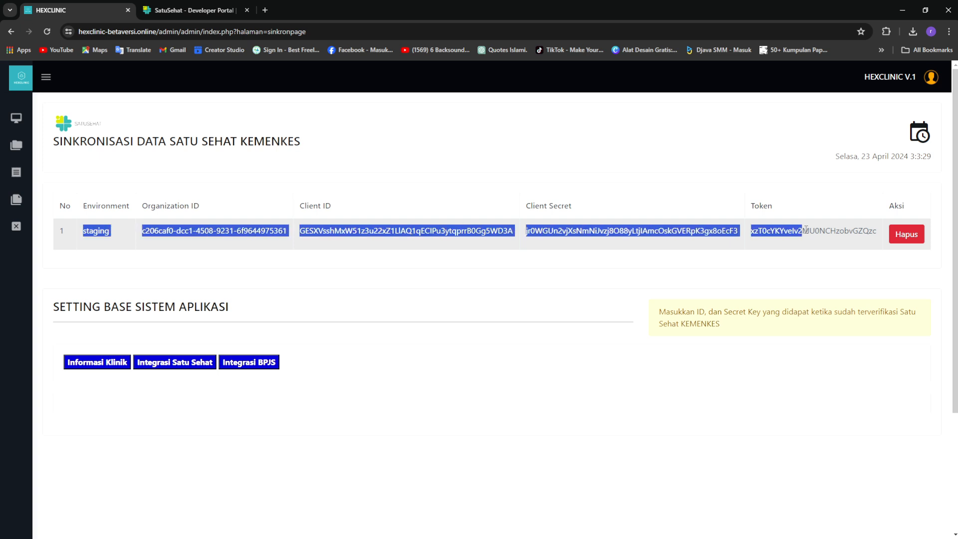
{"action": "left_click", "coordinate": [689, 263]}
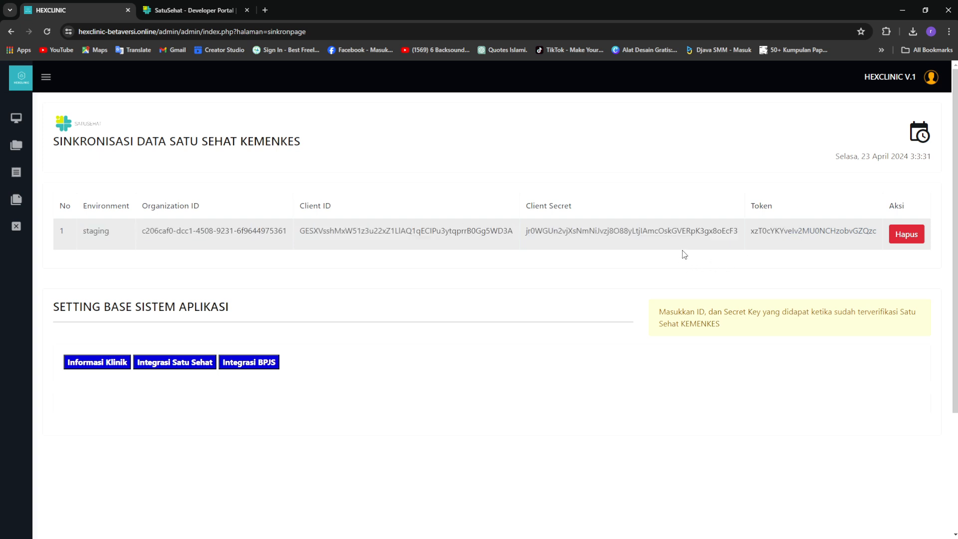
{"action": "left_click_drag", "start_coordinate": [752, 233], "coordinate": [802, 232]}
{"action": "left_click", "coordinate": [680, 259]}
{"action": "left_click_drag", "start_coordinate": [751, 231], "coordinate": [798, 231]}
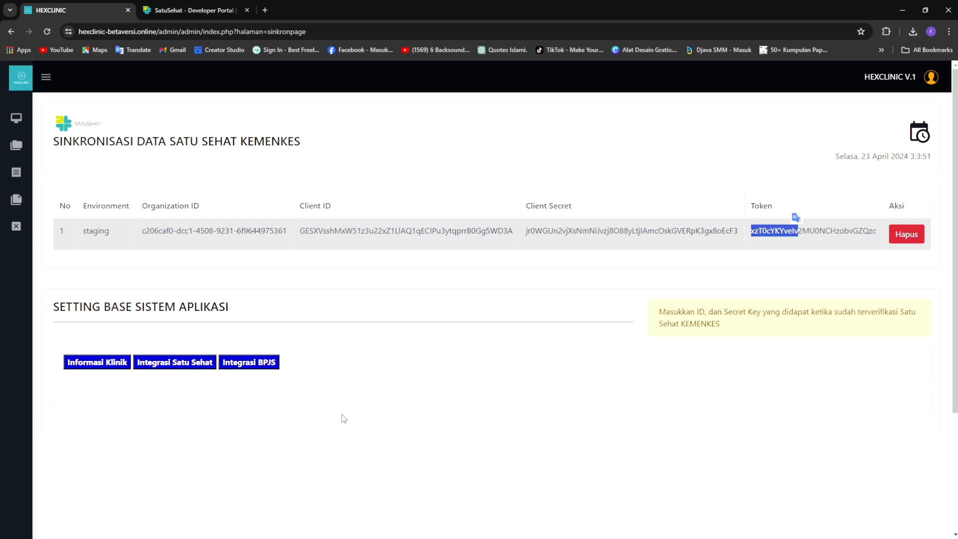
{"action": "left_click", "coordinate": [440, 290]}
{"action": "left_click_drag", "start_coordinate": [752, 231], "coordinate": [815, 232]}
{"action": "left_click", "coordinate": [441, 281]}
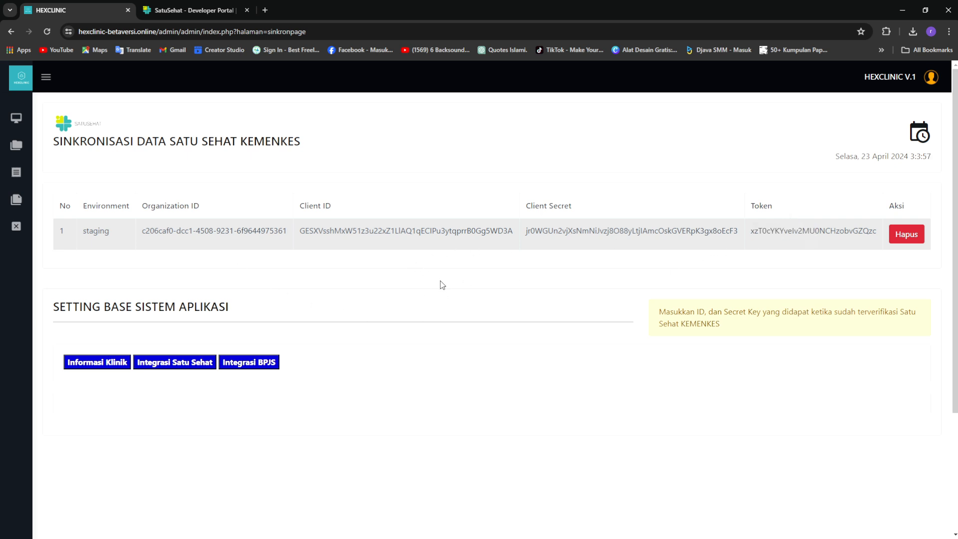
Open the Unit Lokasi master data list and check the existing Bangunan Utama entry
{"action": "left_click", "coordinate": [15, 120]}
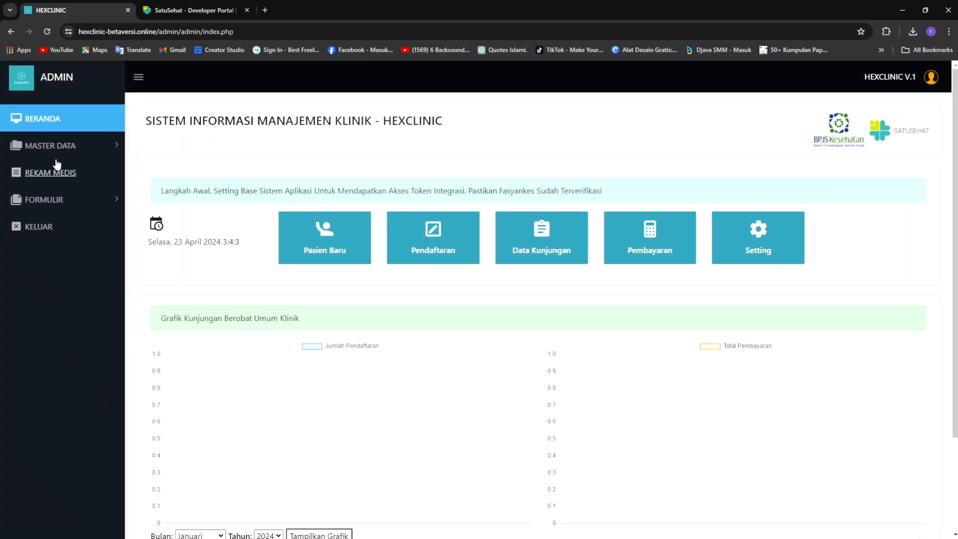
{"action": "left_click", "coordinate": [112, 146]}
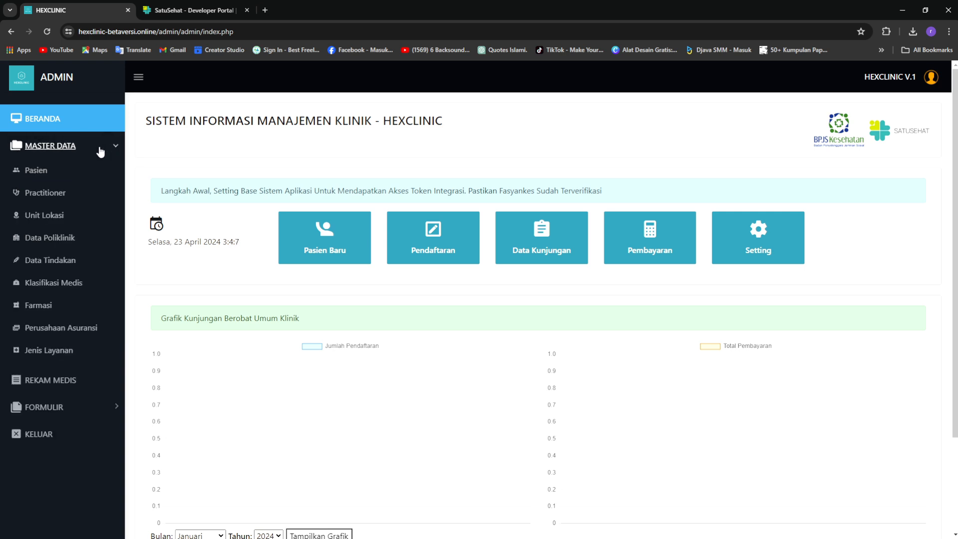
{"action": "left_click", "coordinate": [56, 218]}
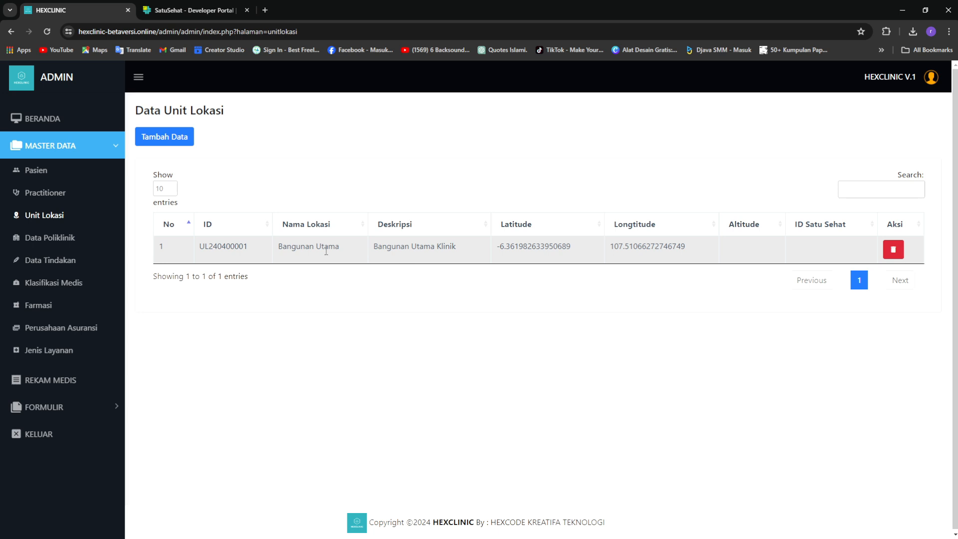
{"action": "left_click_drag", "start_coordinate": [280, 246], "coordinate": [341, 248]}
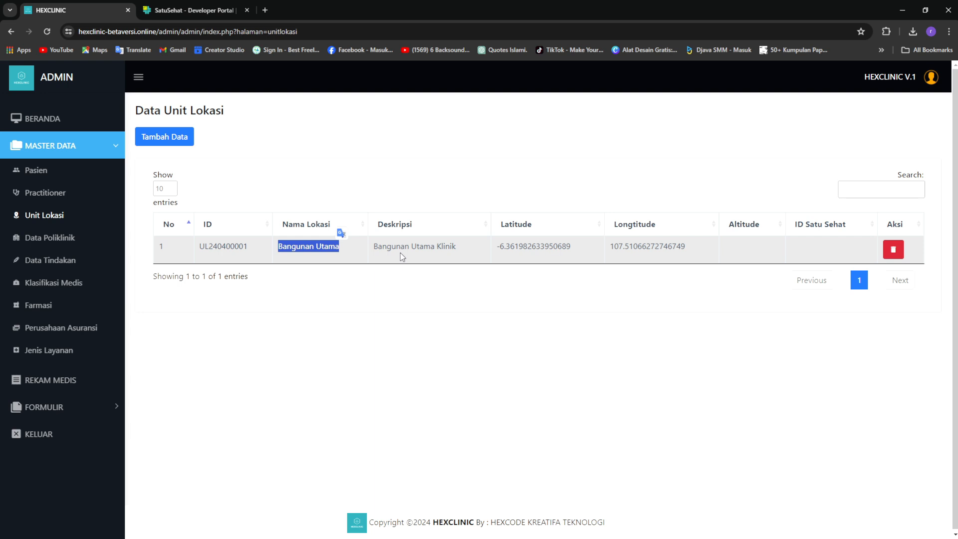
{"action": "left_click", "coordinate": [443, 298]}
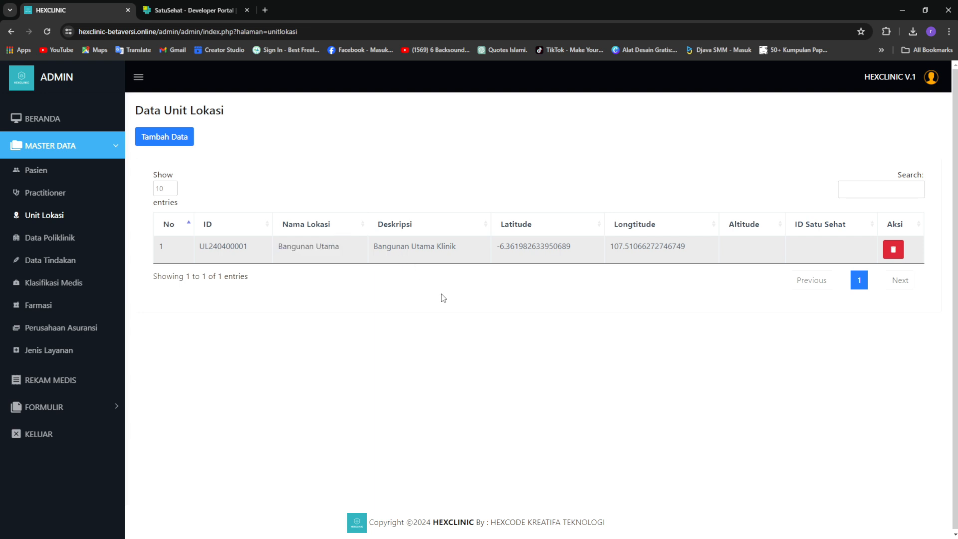
Start a new location unit UL240400002 and step through its empty fields
{"action": "left_click", "coordinate": [179, 135]}
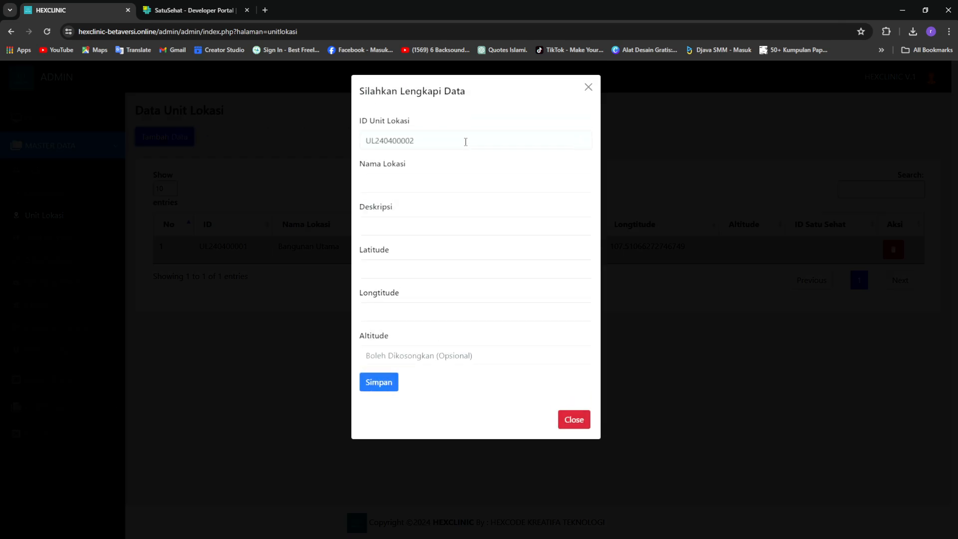
{"action": "left_click", "coordinate": [436, 183]}
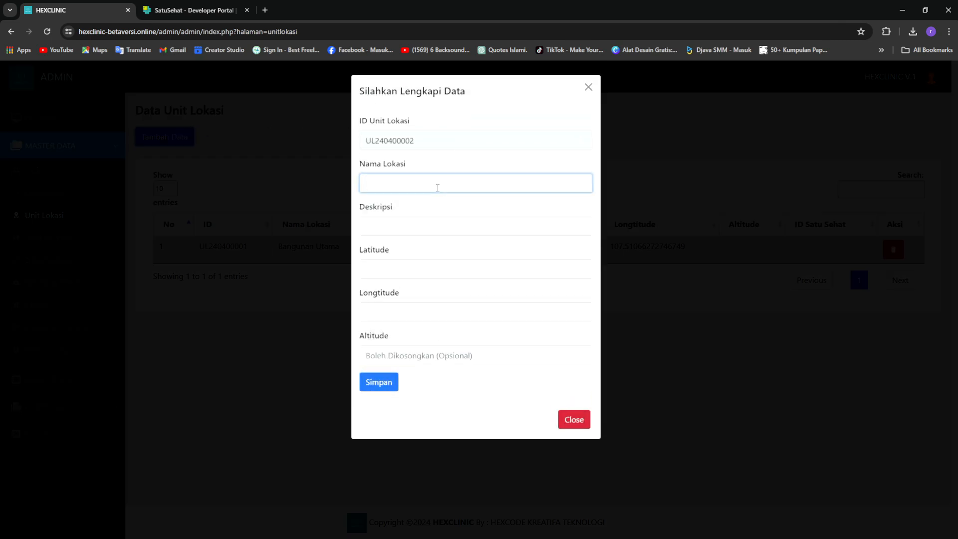
{"action": "left_click", "coordinate": [399, 230]}
{"action": "left_click", "coordinate": [405, 271]}
{"action": "left_click", "coordinate": [386, 316]}
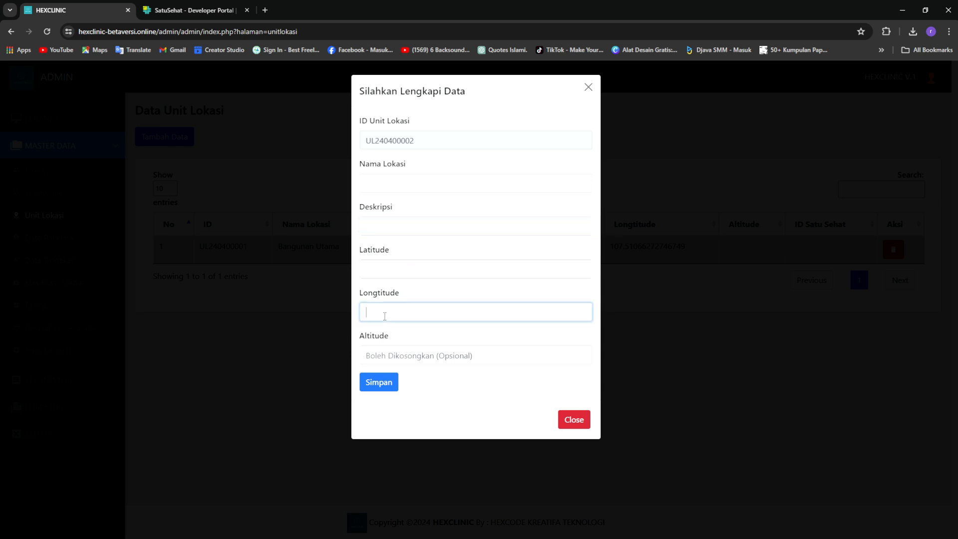
{"action": "left_click", "coordinate": [398, 358]}
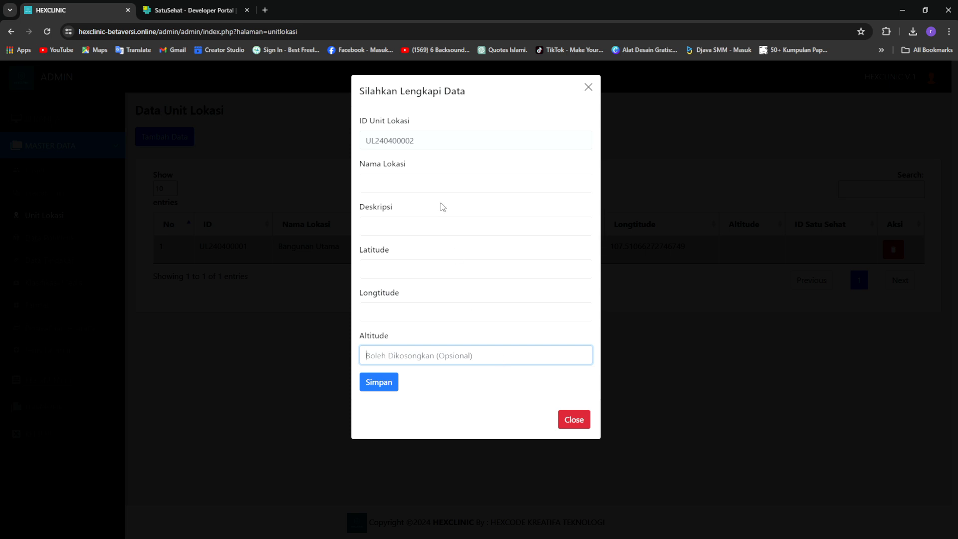
Paste a coordinate into Latitude, undo it, and open a blank browser tab
{"action": "left_click", "coordinate": [442, 270]}
{"action": "type", "text": "-6.361982633950689"}
{"action": "key", "text": "ctrl+z"}
{"action": "left_click", "coordinate": [404, 314]}
{"action": "left_click", "coordinate": [265, 10]}
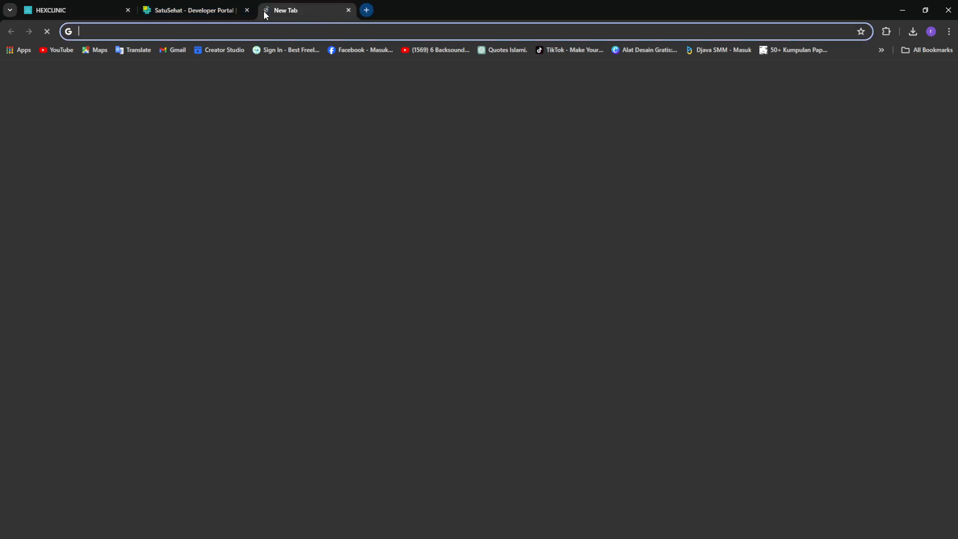
Find klinik amanah jatisari in Google Maps and copy its marker coordinates -6.36403, 107.50843
{"action": "left_click", "coordinate": [472, 220]}
{"action": "type", "text": "klini"}
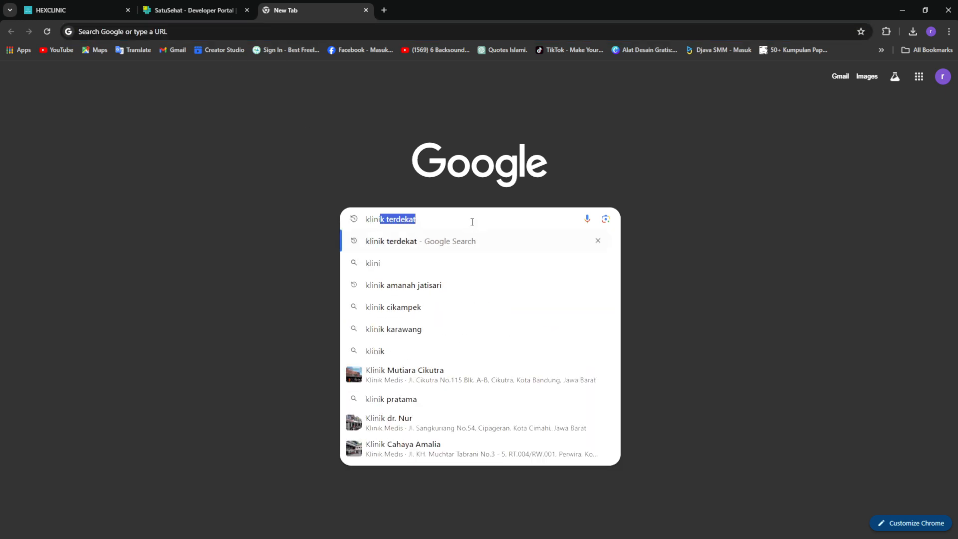
{"action": "type", "text": "k"}
{"action": "left_click", "coordinate": [466, 286]}
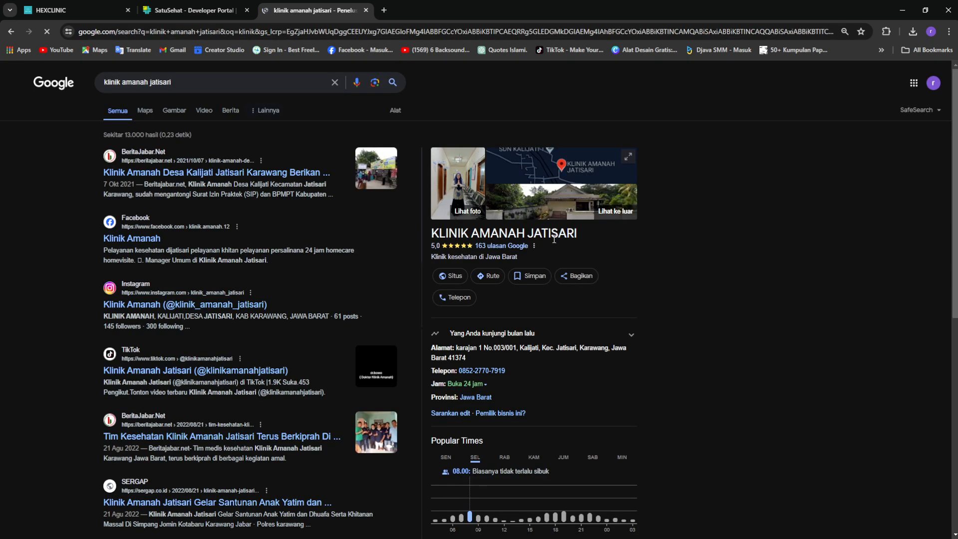
{"action": "left_click", "coordinate": [489, 278]}
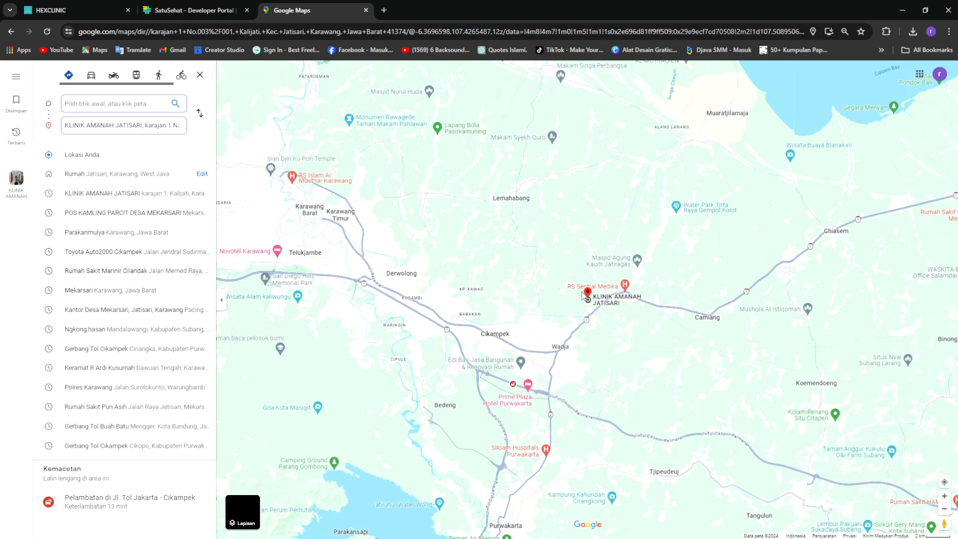
{"action": "right_click", "coordinate": [589, 297]}
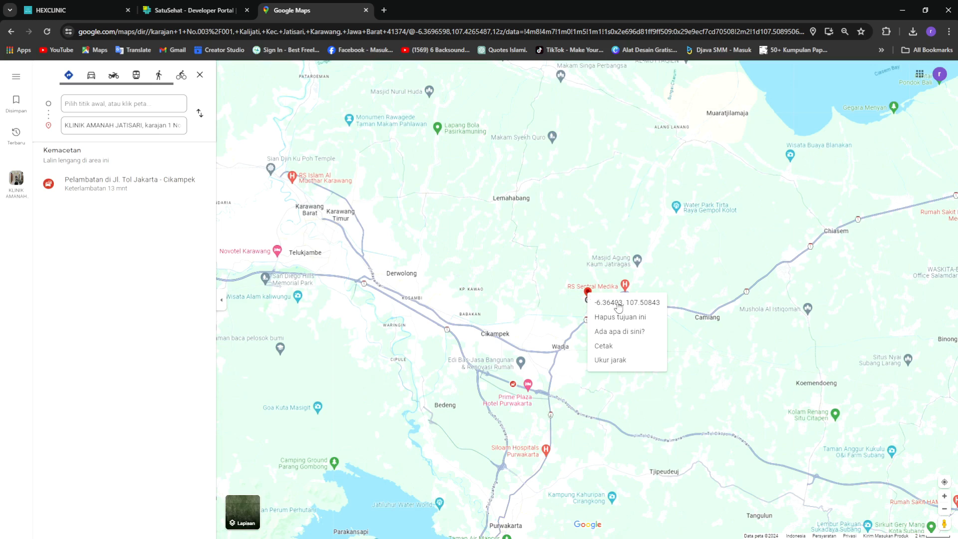
{"action": "left_click", "coordinate": [619, 304]}
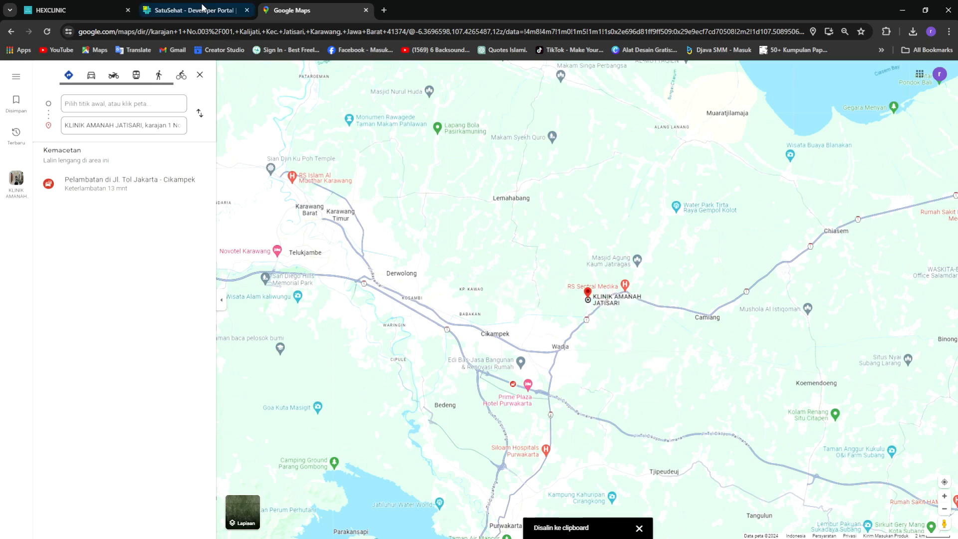
Enter latitude -6.364029880572925 and longitude 107.50843112747806 in the location form
{"action": "left_click", "coordinate": [76, 4]}
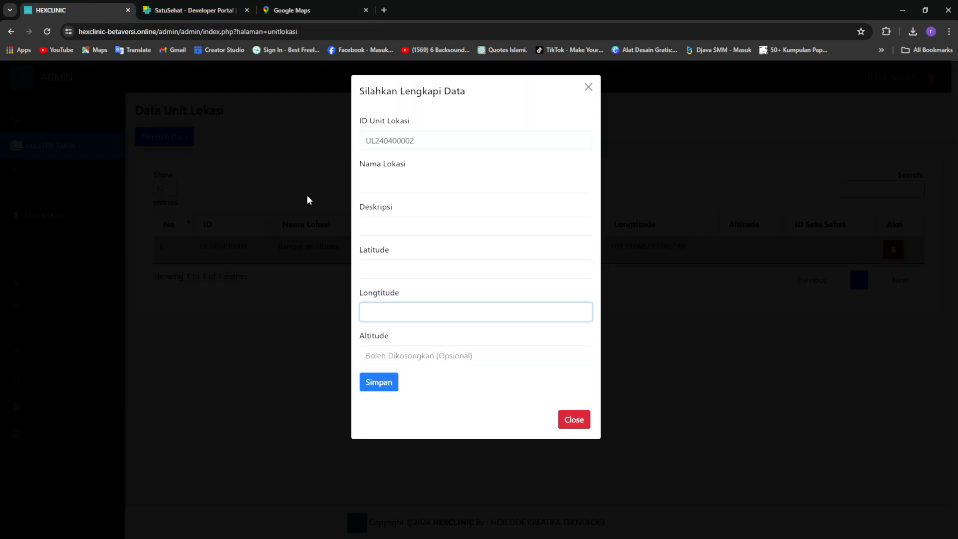
{"action": "left_click", "coordinate": [419, 269]}
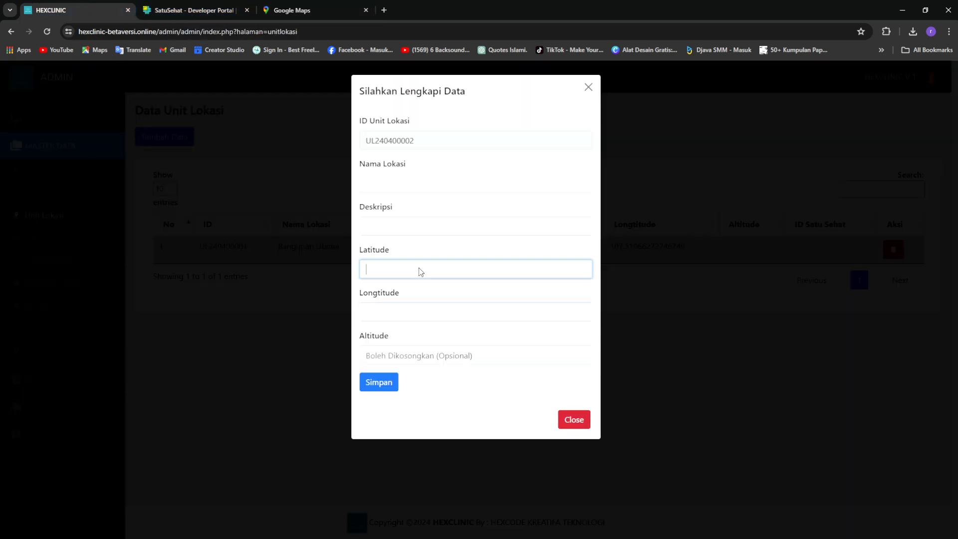
{"action": "type", "text": "-6.364029880572925, 107.50843112747806"}
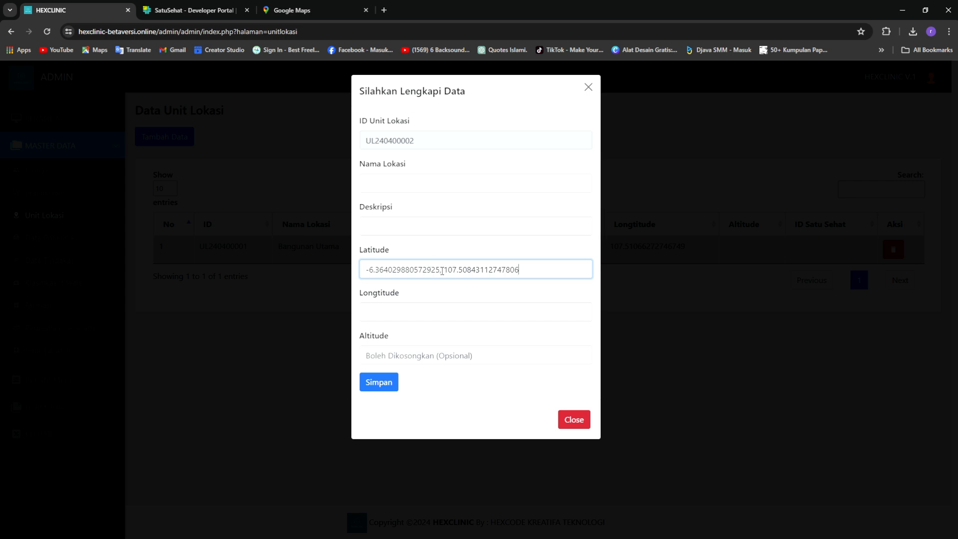
{"action": "double_click", "coordinate": [446, 270]}
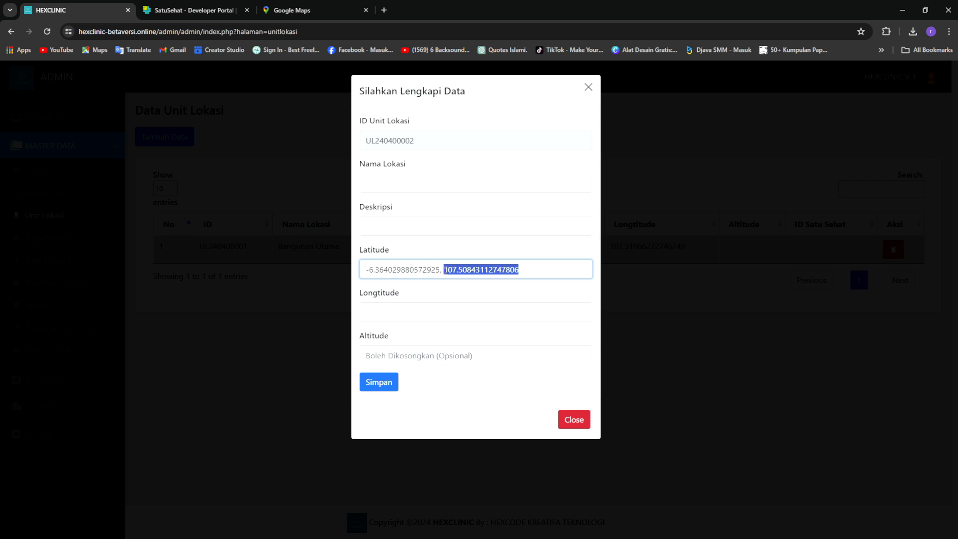
{"action": "key", "text": "ctrl+x"}
{"action": "left_click", "coordinate": [427, 310]}
{"action": "key", "text": "ctrl+v"}
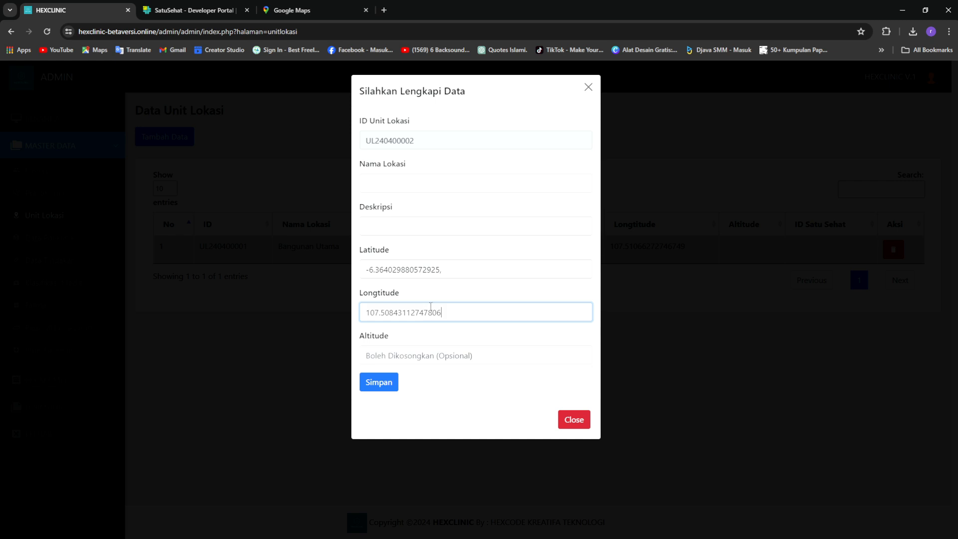
{"action": "left_click", "coordinate": [466, 271]}
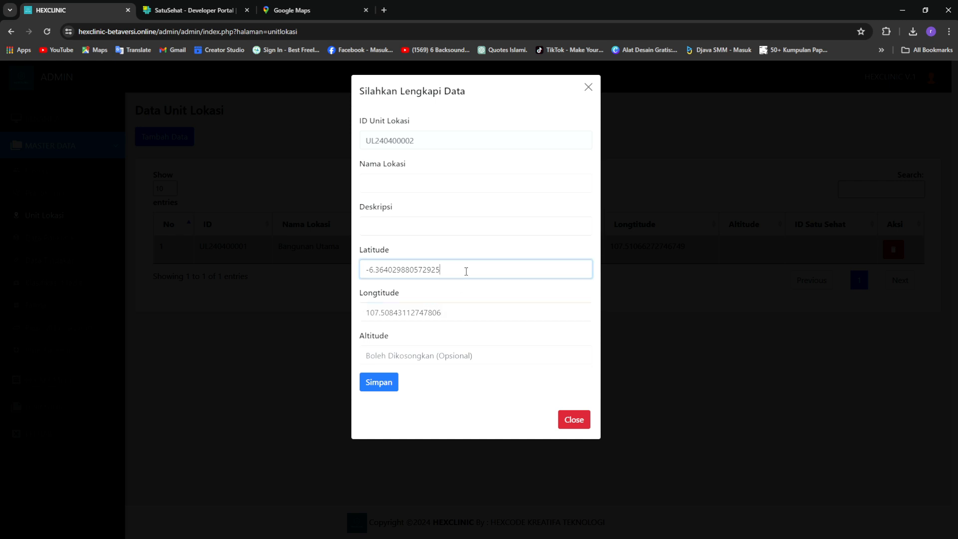
Set the location description to 'Ruang Poli Umum'
{"action": "left_click", "coordinate": [443, 181]}
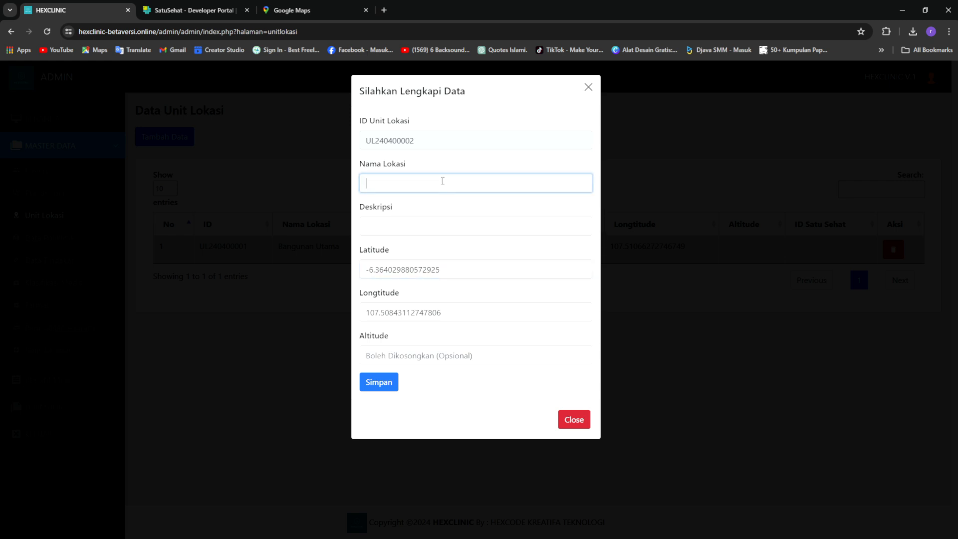
{"action": "type", "text": "Ruang Poli Umum"}
{"action": "left_click_drag", "start_coordinate": [443, 181], "coordinate": [349, 184]}
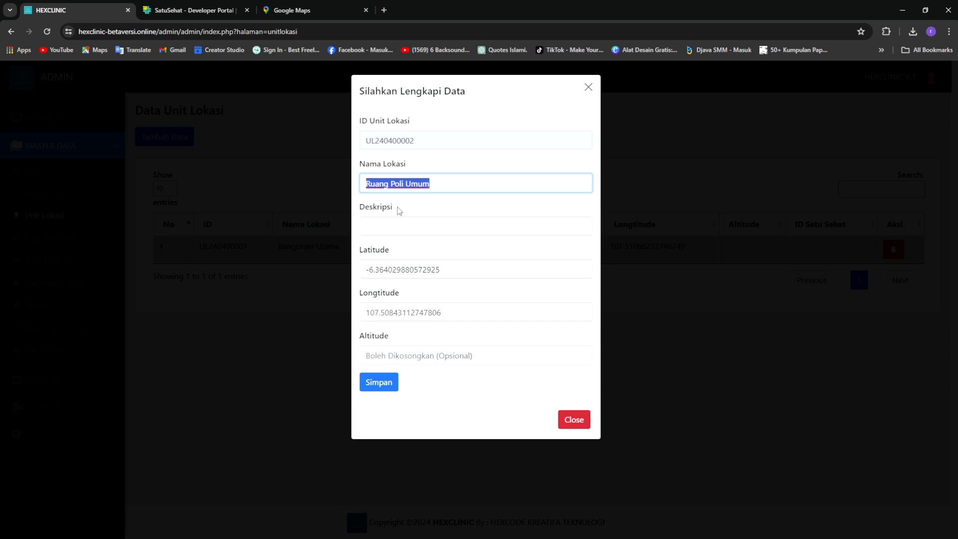
{"action": "key", "text": "ctrl+x"}
{"action": "left_click", "coordinate": [411, 225]}
{"action": "key", "text": "ctrl+v"}
Name the location 'Bangunan Utama Lt.2' and save the new location unit
{"action": "left_click", "coordinate": [416, 180]}
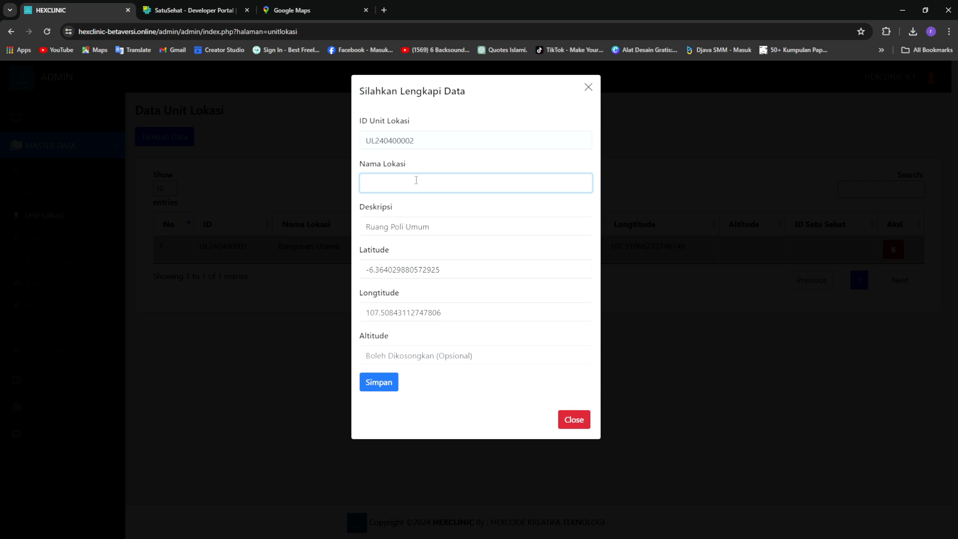
{"action": "type", "text": "Bangunan "}
{"action": "type", "text": "Utama "}
{"action": "type", "text": "Lt.2"}
{"action": "left_click", "coordinate": [466, 314]}
{"action": "left_click", "coordinate": [454, 350]}
{"action": "left_click", "coordinate": [380, 387]}
{"action": "left_click", "coordinate": [380, 386]}
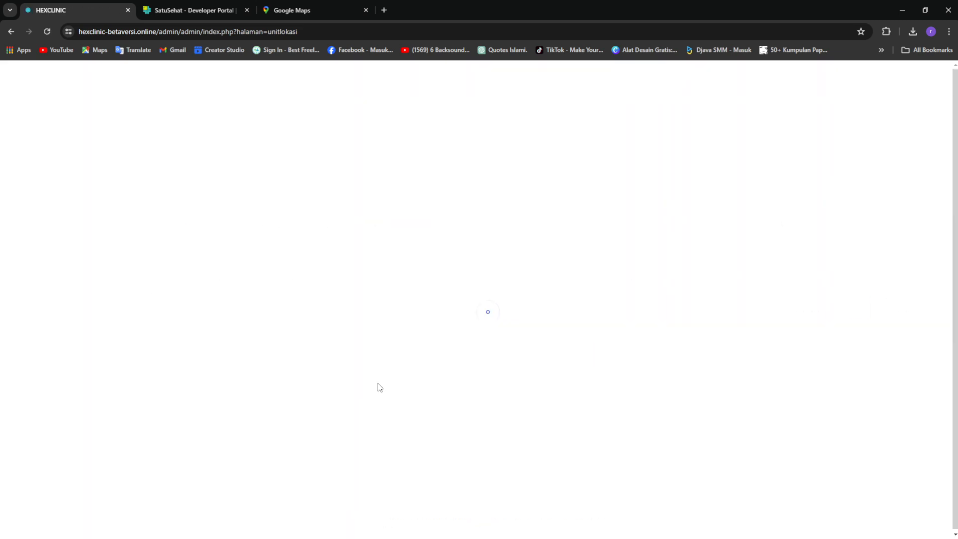
{"action": "left_click_drag", "start_coordinate": [270, 251], "coordinate": [669, 225]}
{"action": "left_click", "coordinate": [648, 345]}
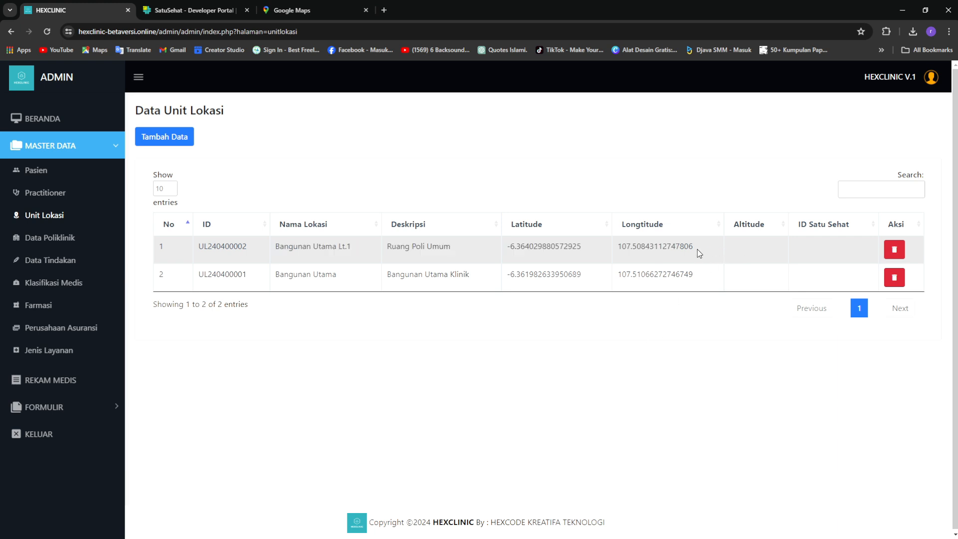
{"action": "left_click_drag", "start_coordinate": [695, 251], "coordinate": [619, 250]}
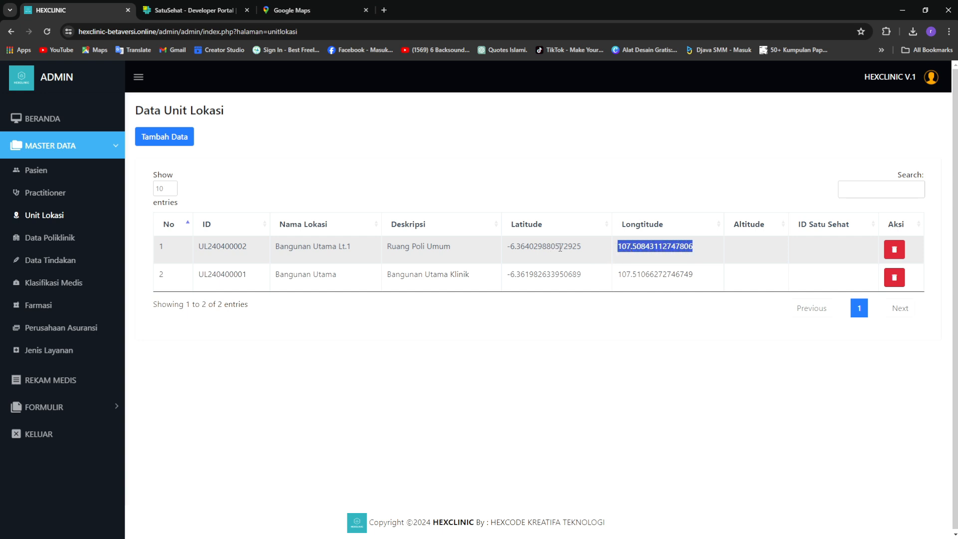
{"action": "left_click_drag", "start_coordinate": [302, 247], "coordinate": [430, 248]}
{"action": "left_click", "coordinate": [514, 335]}
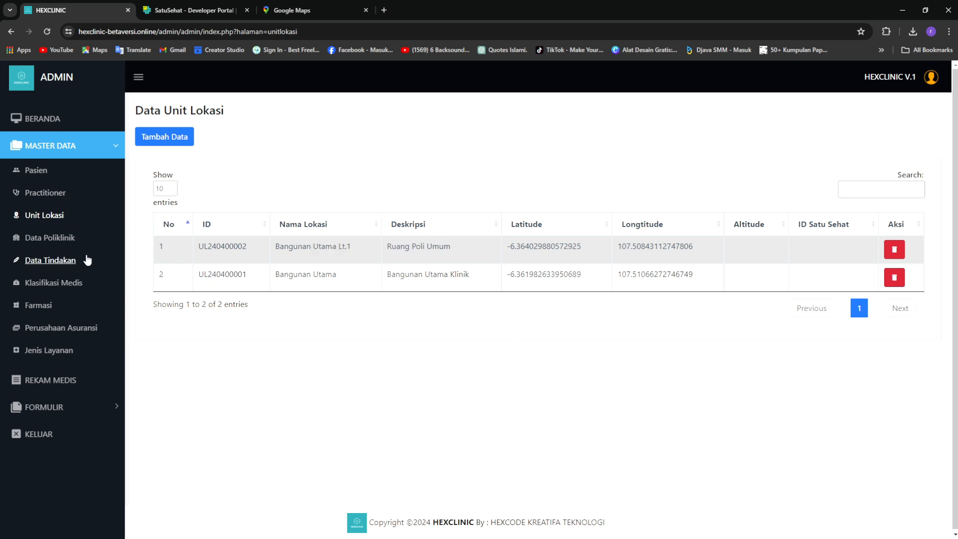
Review the practitioner list and add-practitioner form without saving, then return to the dashboard
{"action": "left_click", "coordinate": [45, 197]}
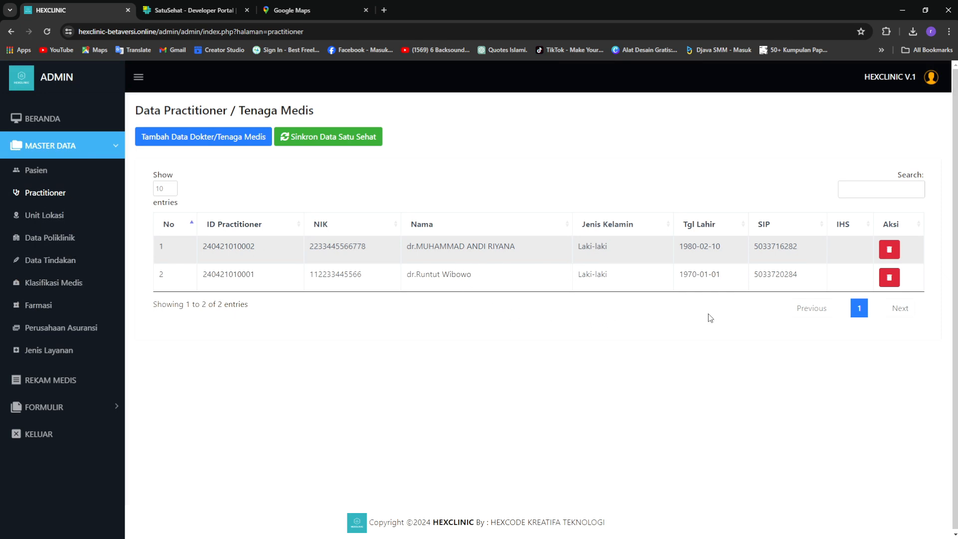
{"action": "left_click", "coordinate": [212, 142]}
{"action": "left_click", "coordinate": [424, 184]}
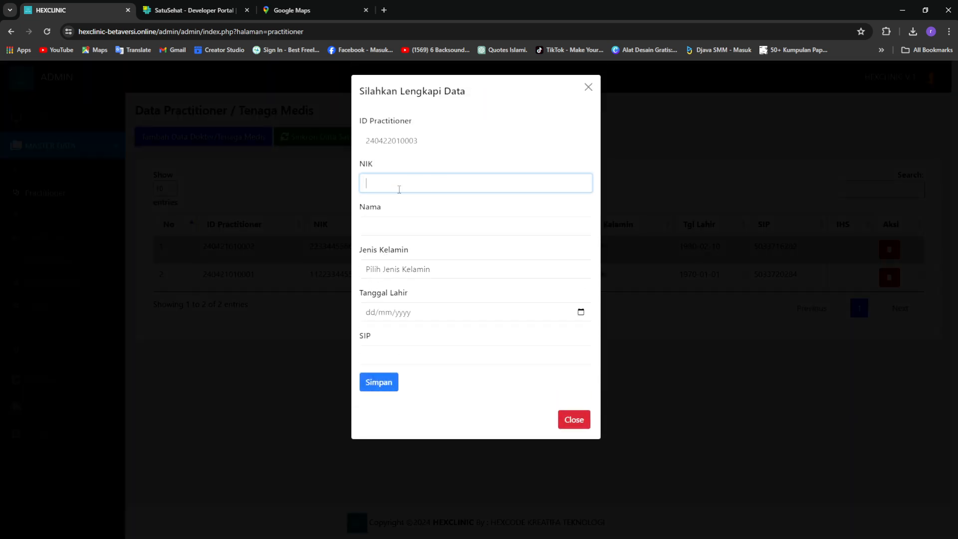
{"action": "left_click", "coordinate": [377, 231]}
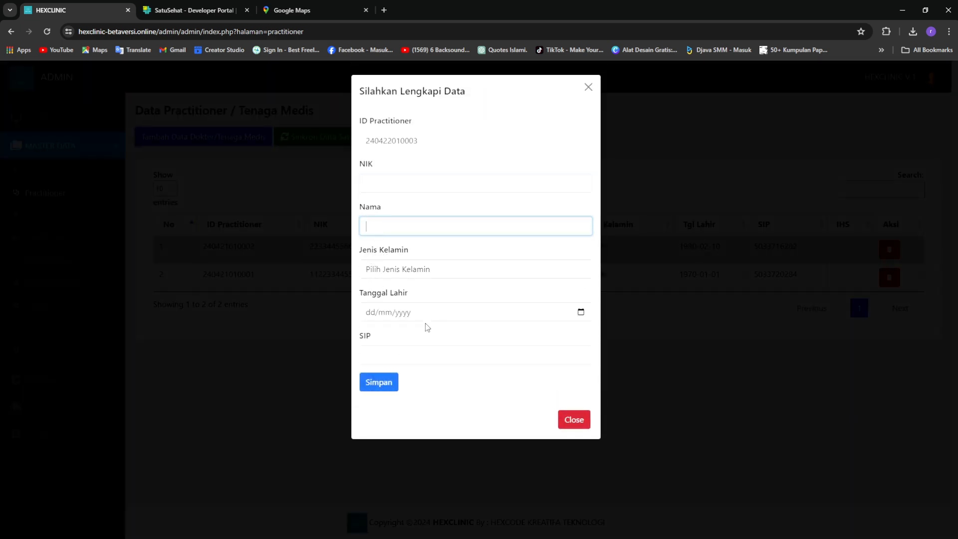
{"action": "left_click", "coordinate": [581, 421]}
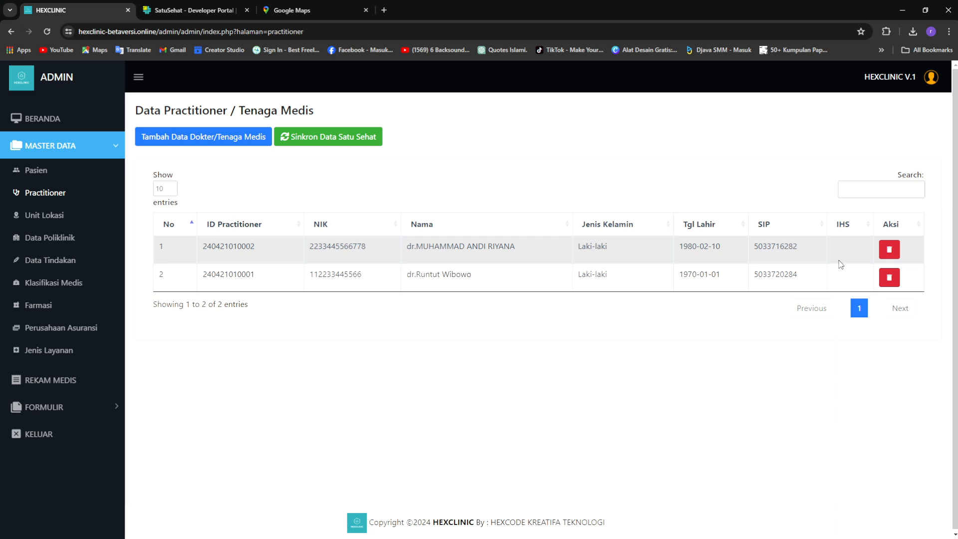
{"action": "left_click", "coordinate": [43, 119]}
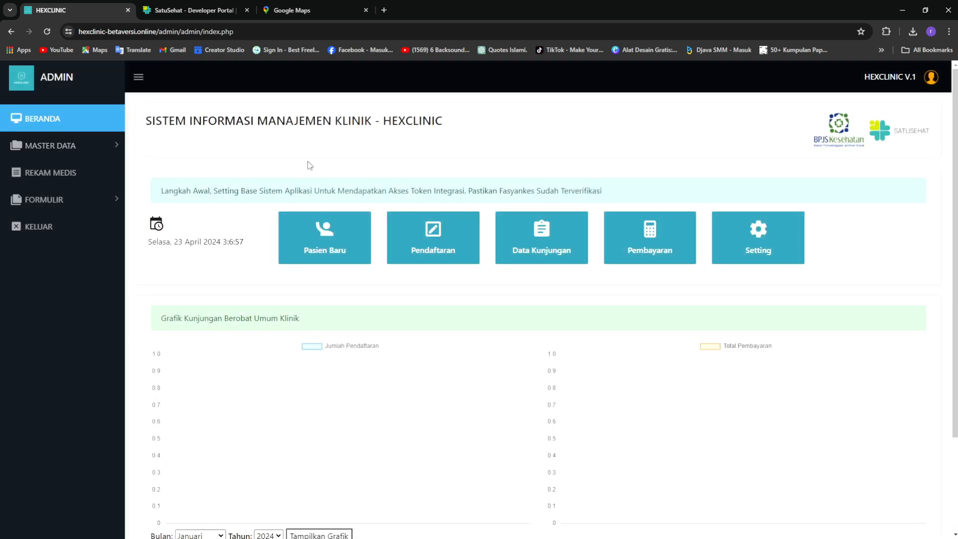
Open the Pasien Baru form with the sidebar collapsed
{"action": "left_click", "coordinate": [138, 78]}
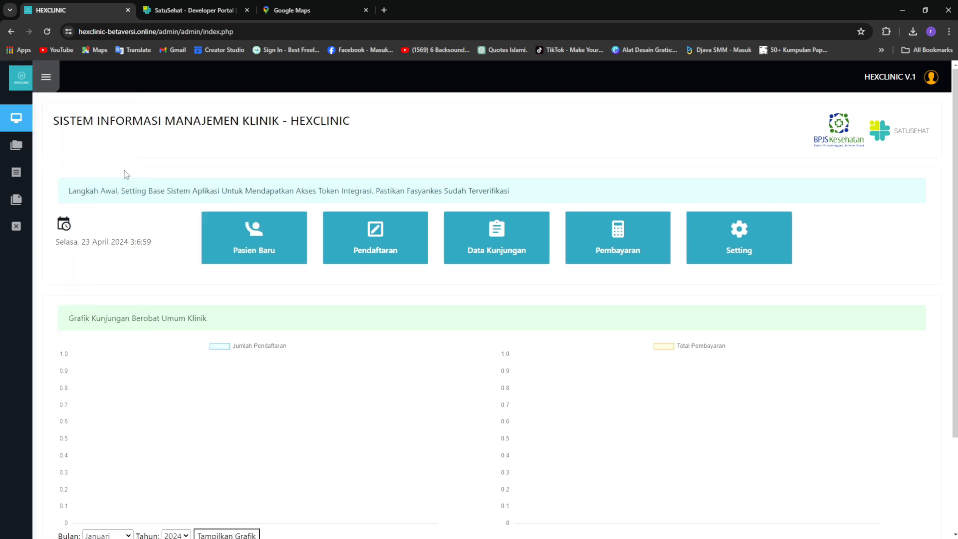
{"action": "left_click", "coordinate": [280, 240]}
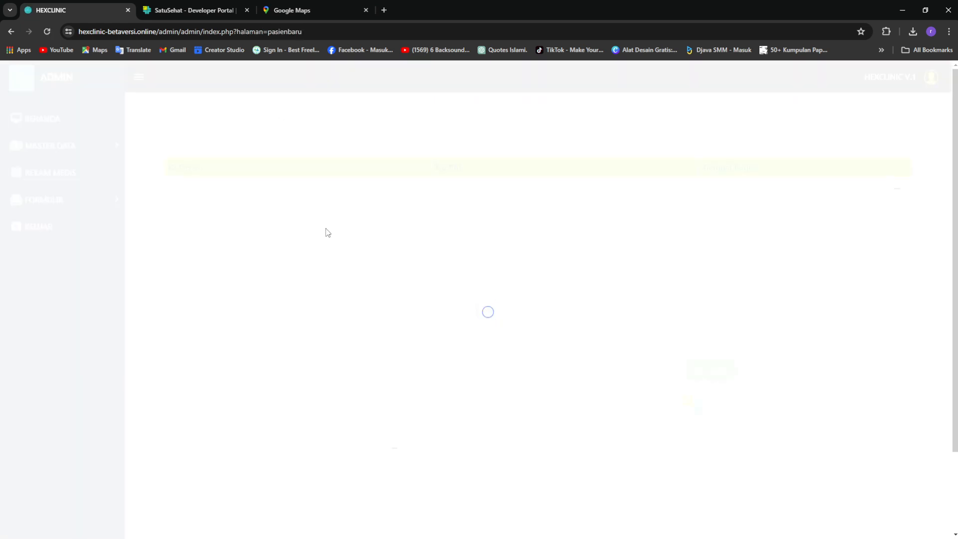
{"action": "left_click", "coordinate": [138, 77]}
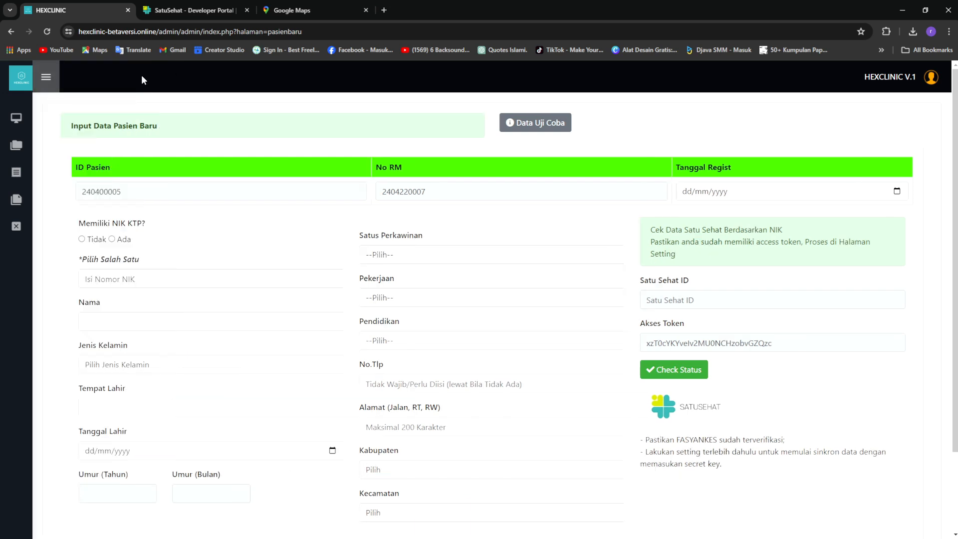
{"action": "scroll", "coordinate": [331, 193], "scroll_direction": "down", "scroll_amount": 1}
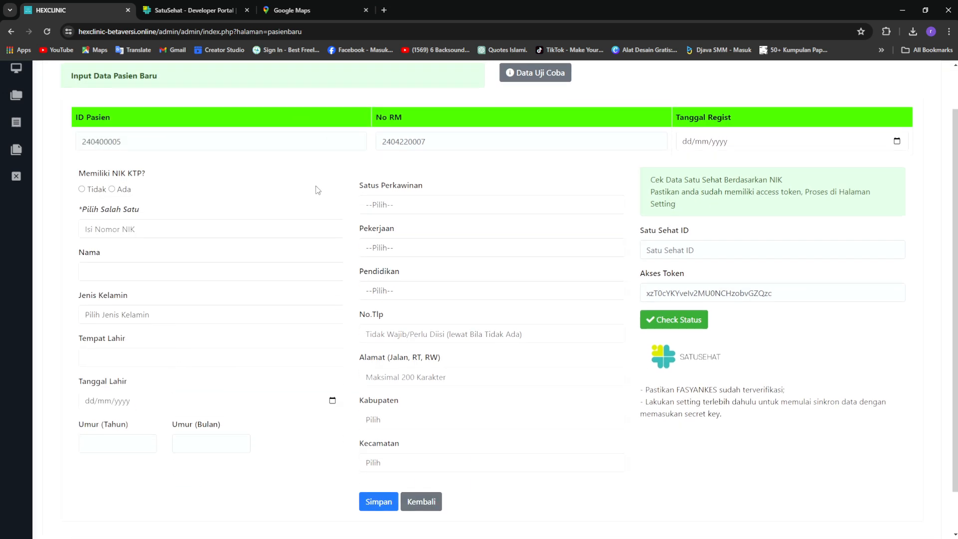
{"action": "scroll", "coordinate": [300, 187], "scroll_direction": "up", "scroll_amount": 1}
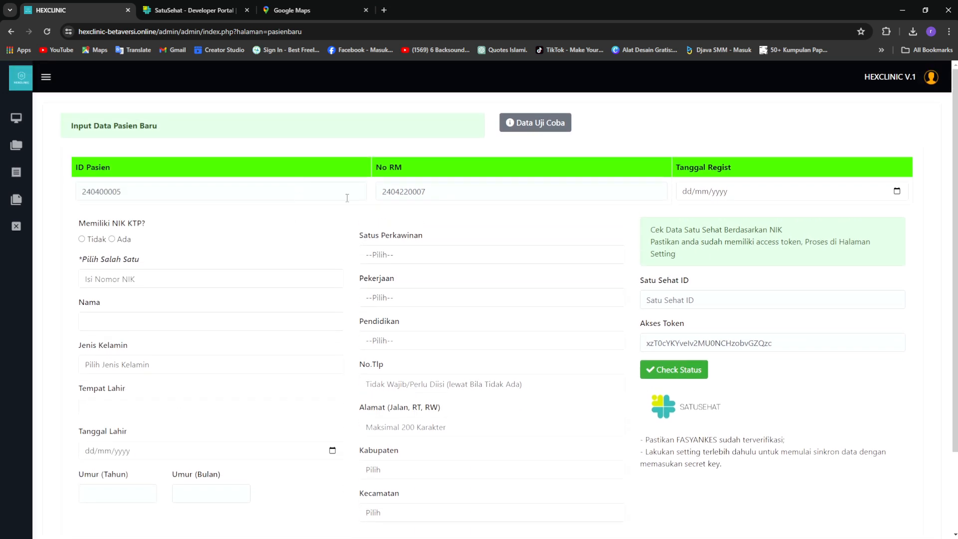
Set Tanggal Regist to 23/04/2024 and answer Ada for Memiliki NIK KTP
{"action": "left_click", "coordinate": [898, 191]}
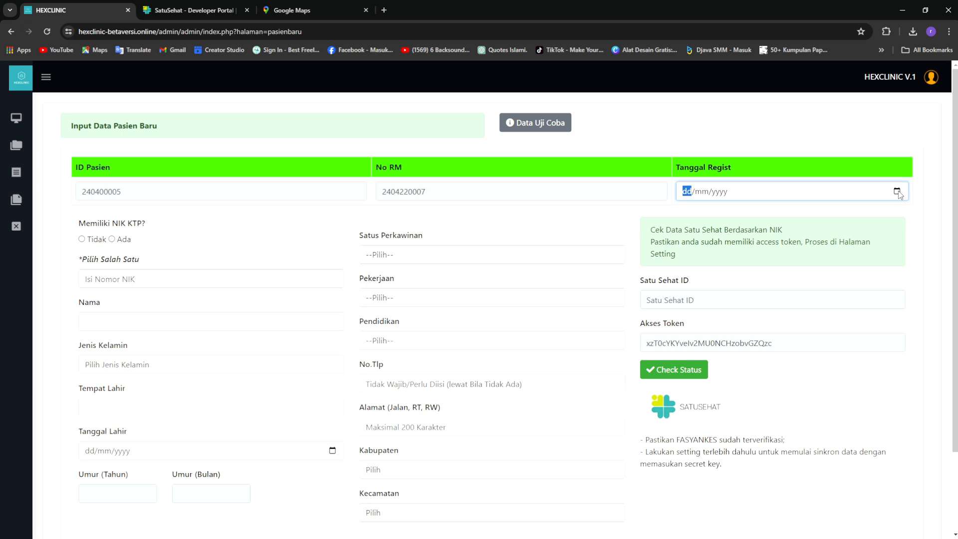
{"action": "left_click", "coordinate": [771, 328]}
{"action": "left_click", "coordinate": [604, 220]}
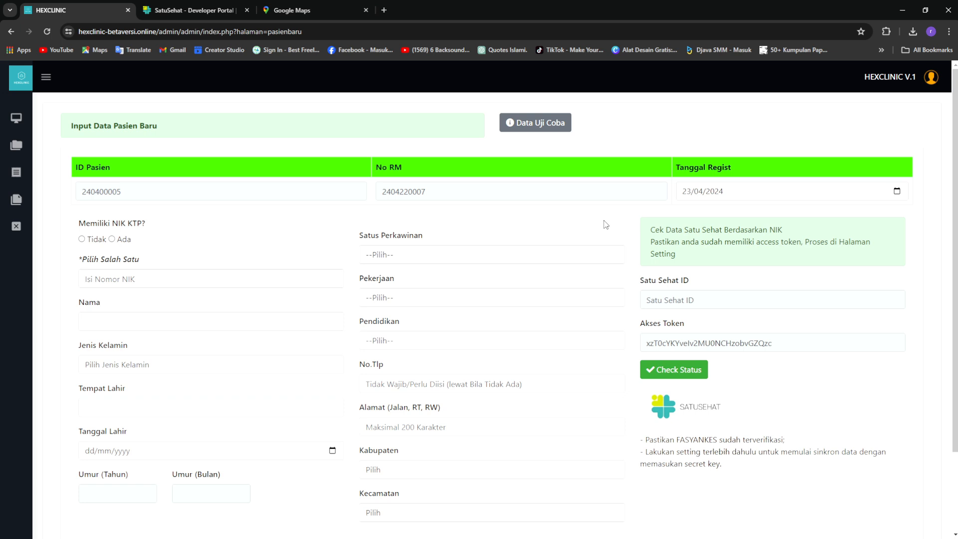
{"action": "left_click_drag", "start_coordinate": [112, 223], "coordinate": [142, 223]}
{"action": "left_click", "coordinate": [184, 240]}
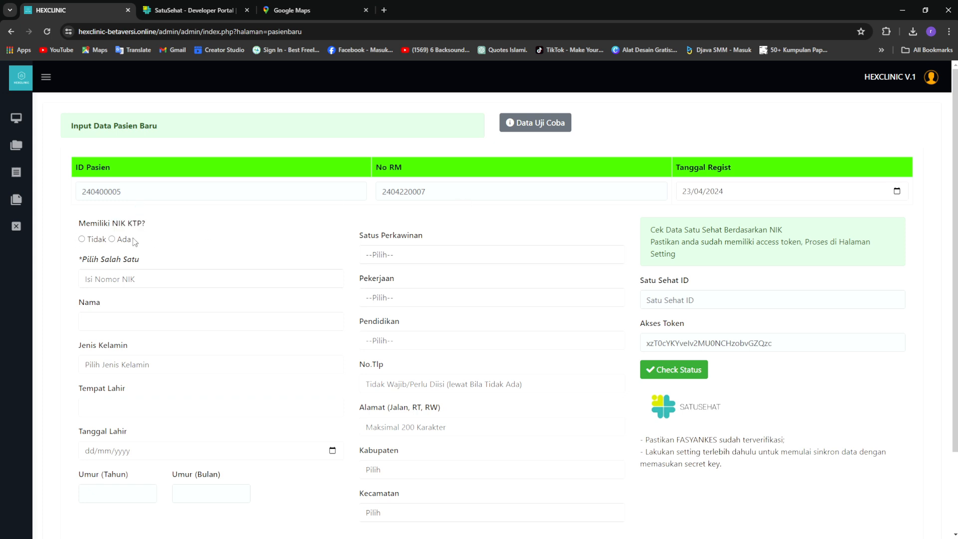
{"action": "left_click", "coordinate": [82, 240]}
{"action": "left_click", "coordinate": [561, 125]}
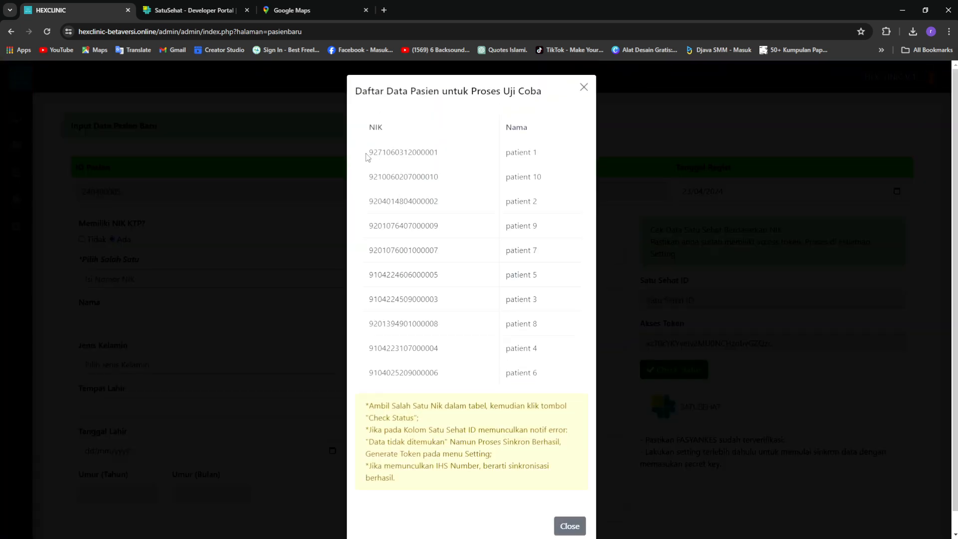
{"action": "left_click_drag", "start_coordinate": [368, 154], "coordinate": [446, 156]}
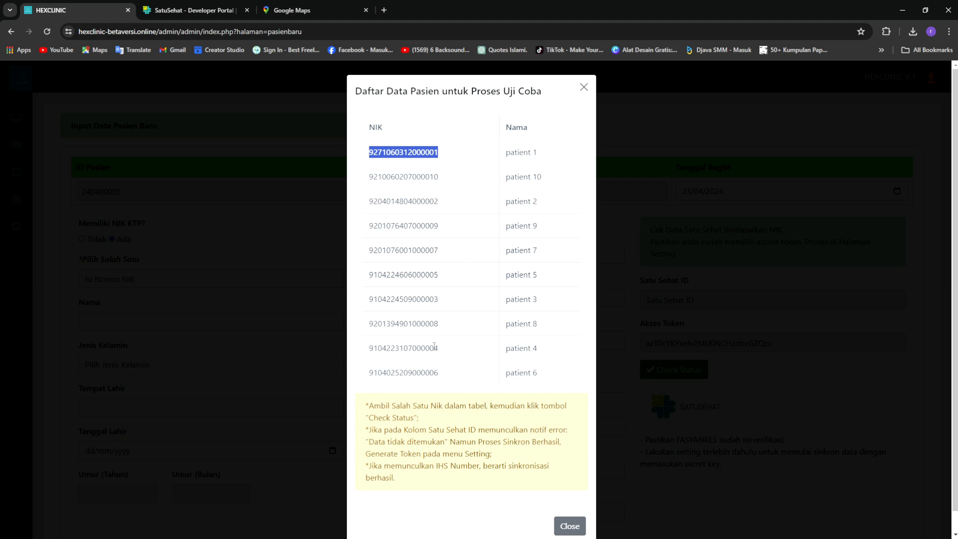
{"action": "left_click", "coordinate": [367, 375]}
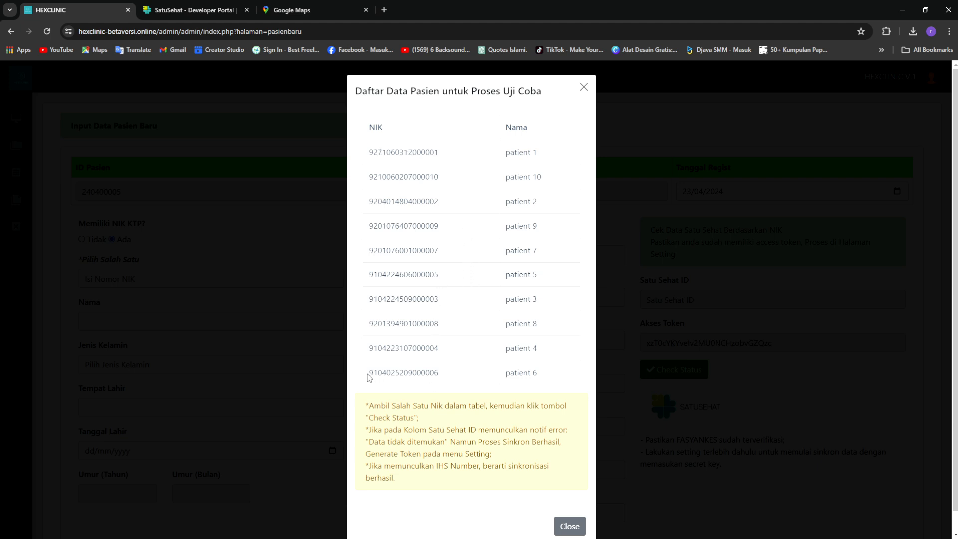
{"action": "left_click_drag", "start_coordinate": [367, 377], "coordinate": [446, 376]}
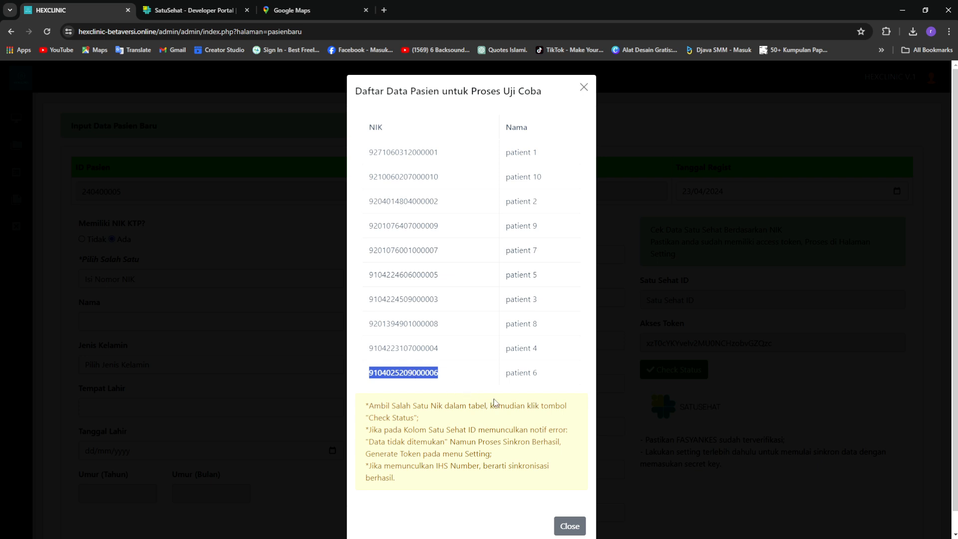
{"action": "left_click", "coordinate": [367, 405]}
{"action": "left_click_drag", "start_coordinate": [367, 405], "coordinate": [556, 406]}
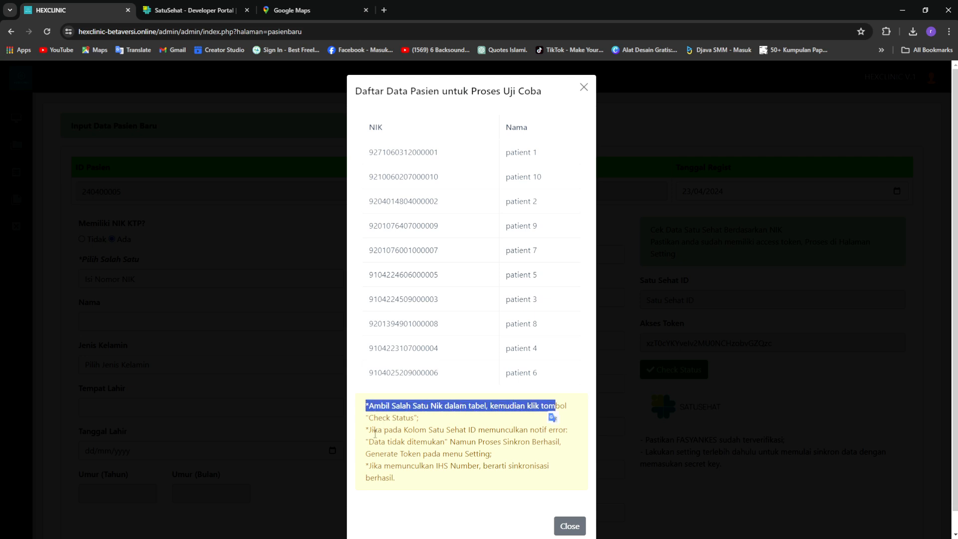
{"action": "left_click_drag", "start_coordinate": [370, 431], "coordinate": [573, 447]}
{"action": "left_click_drag", "start_coordinate": [366, 456], "coordinate": [450, 454]}
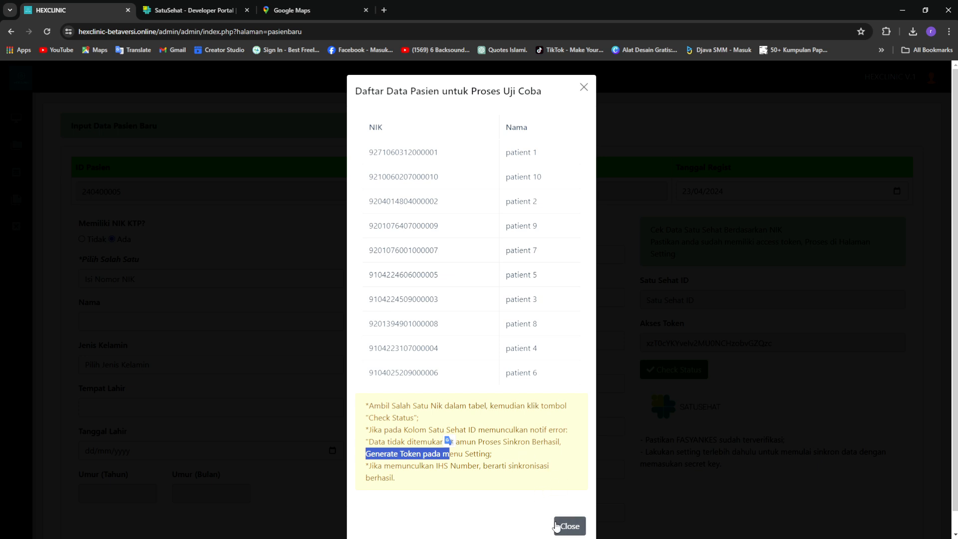
{"action": "left_click", "coordinate": [463, 379]}
{"action": "left_click_drag", "start_coordinate": [435, 373], "coordinate": [368, 374]}
{"action": "key", "text": "ctrl+c"}
{"action": "left_click", "coordinate": [441, 372]}
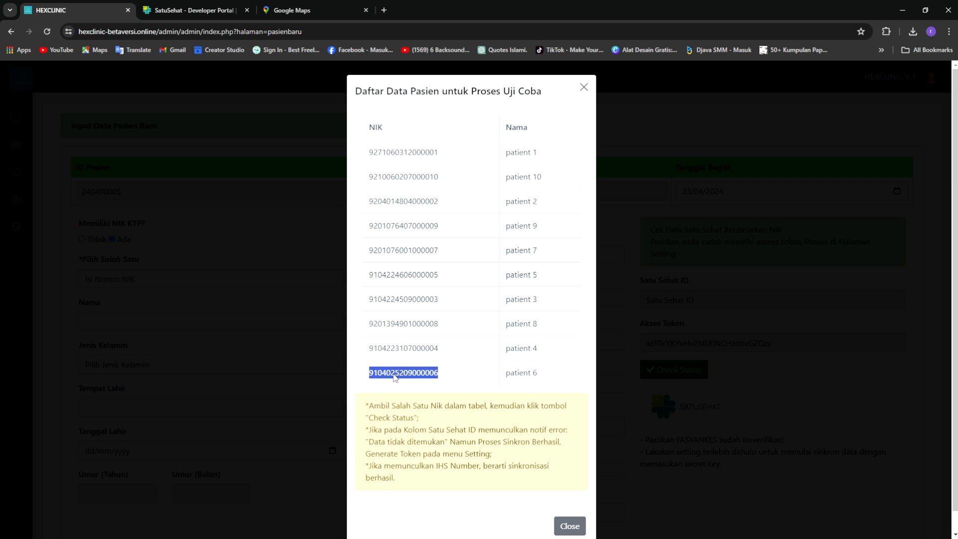
{"action": "left_click", "coordinate": [561, 521]}
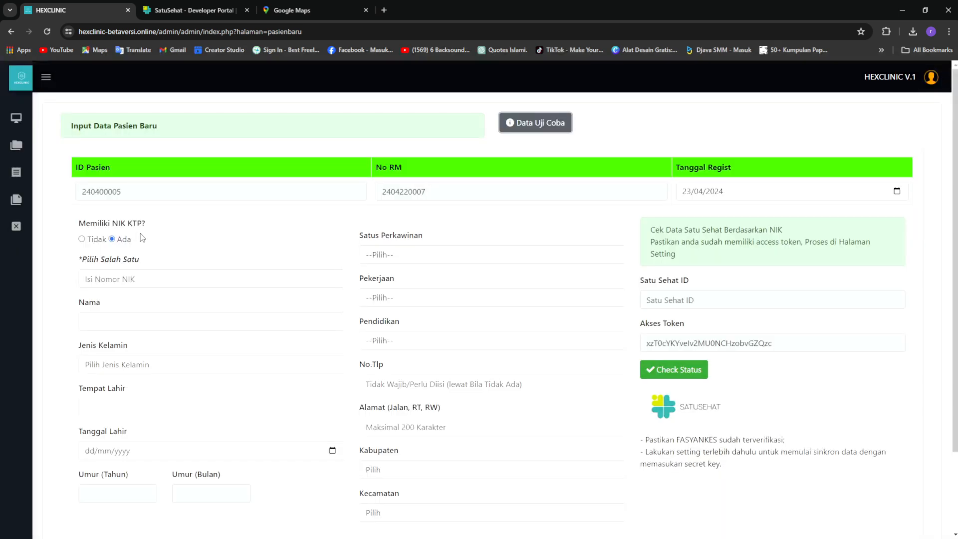
Paste the trial patient's NIK into the NIK field
{"action": "left_click", "coordinate": [119, 275]}
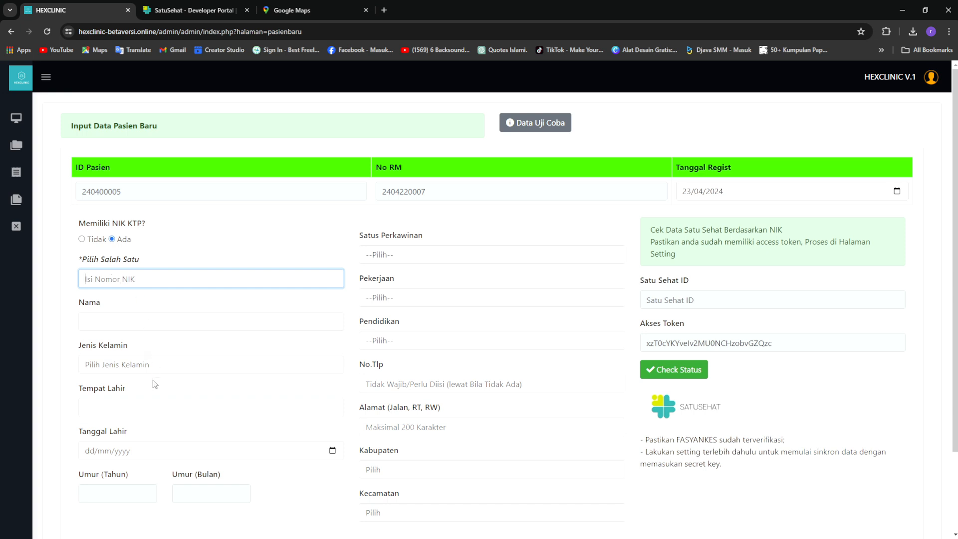
{"action": "key", "text": "ctrl+v"}
{"action": "left_click", "coordinate": [294, 301]}
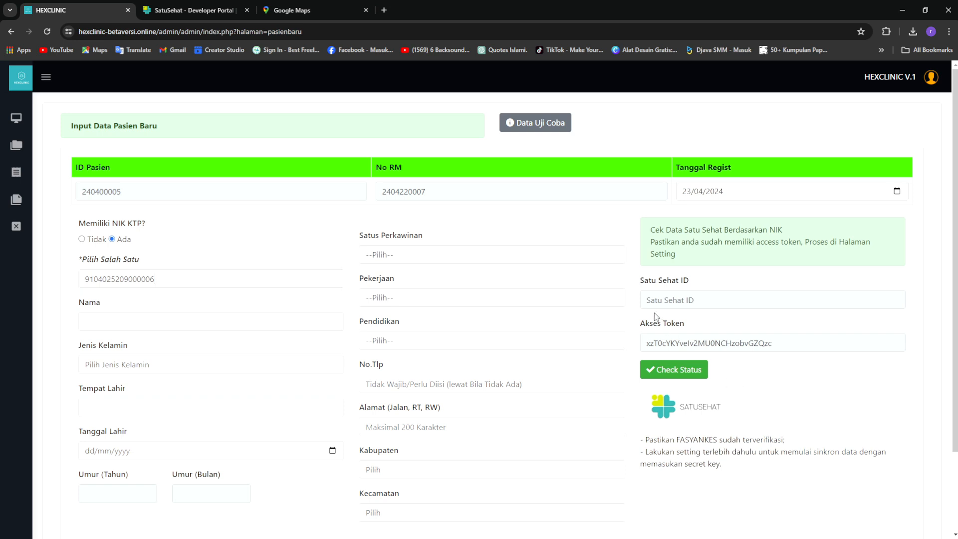
{"action": "left_click", "coordinate": [270, 278]}
{"action": "left_click", "coordinate": [299, 259]}
Run Check Status against SatuSehat to fill the patient's IHS number into Satu Sehat ID
{"action": "left_click", "coordinate": [702, 299]}
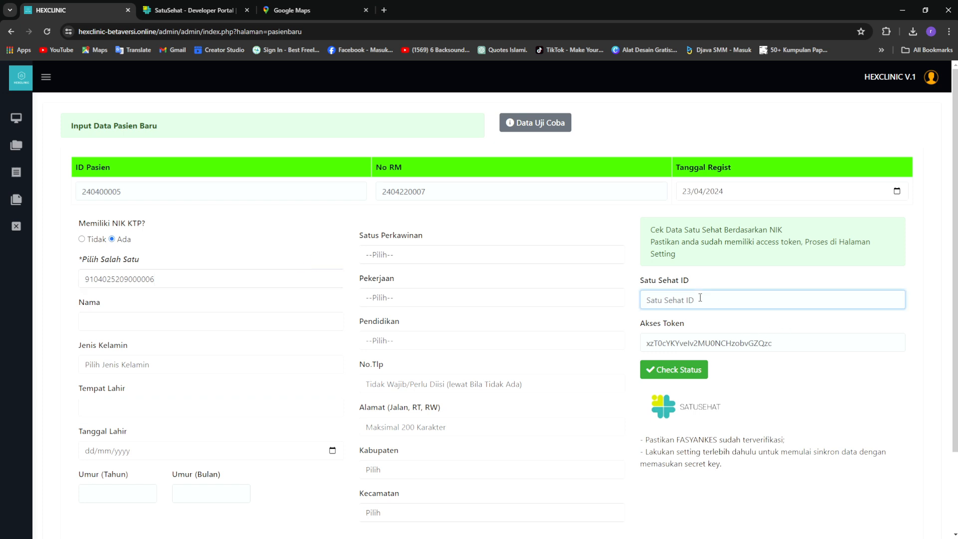
{"action": "left_click_drag", "start_coordinate": [790, 345], "coordinate": [642, 344]}
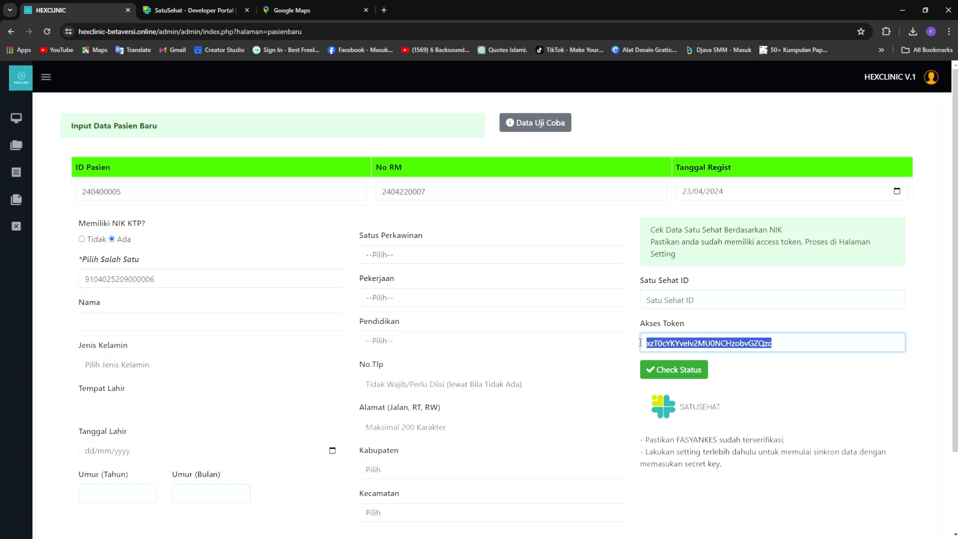
{"action": "left_click", "coordinate": [793, 384]}
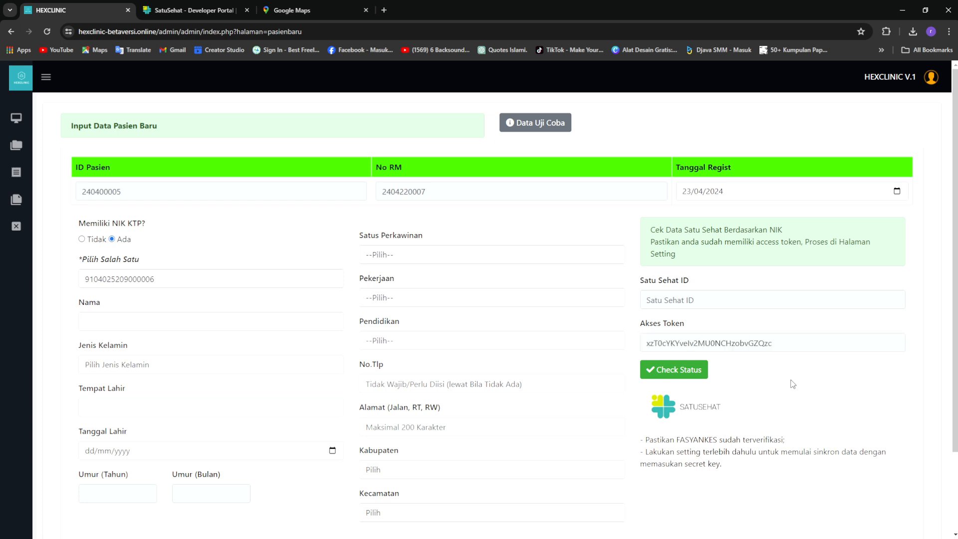
{"action": "left_click", "coordinate": [673, 377]}
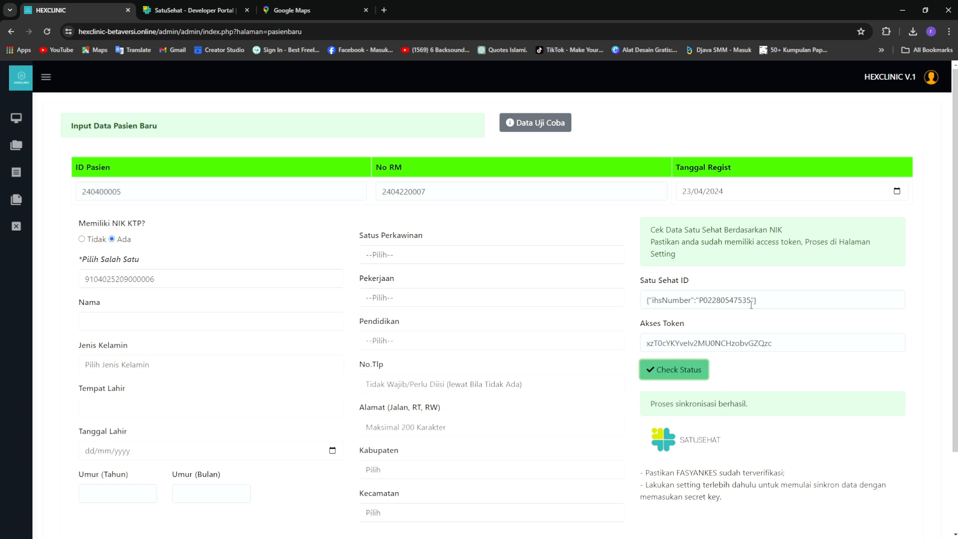
{"action": "left_click_drag", "start_coordinate": [655, 404], "coordinate": [755, 405]}
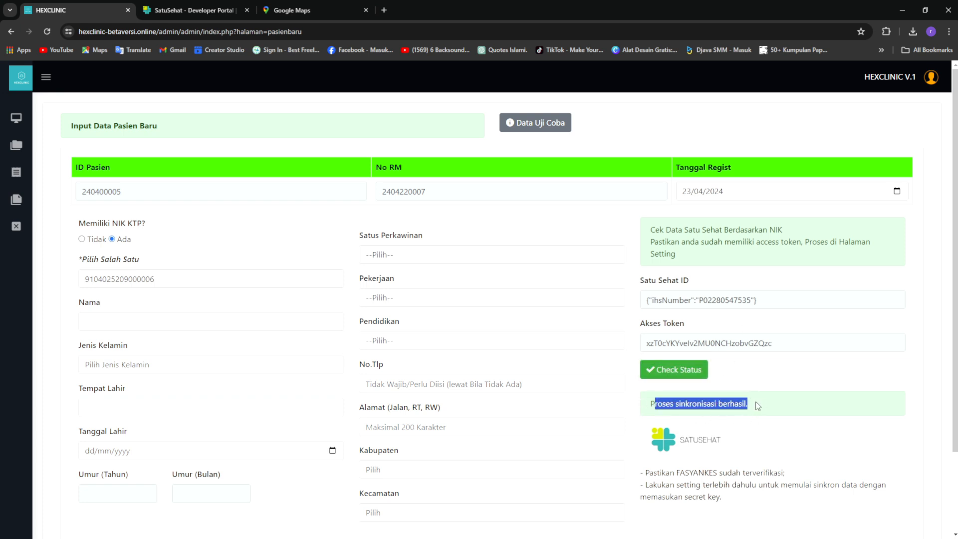
{"action": "left_click", "coordinate": [789, 427]}
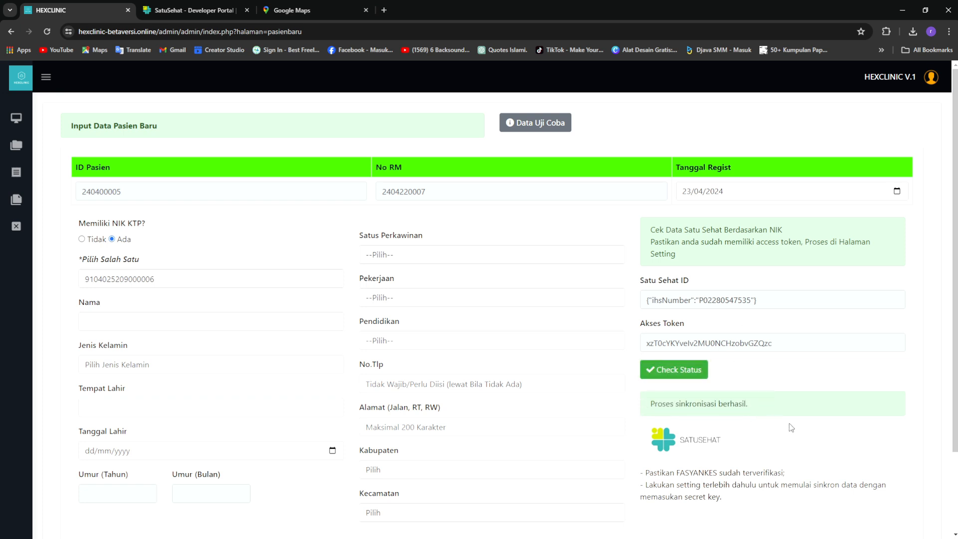
Enter the patient's name, sex Perempuan and birthplace Jakarta
{"action": "left_click", "coordinate": [702, 299]}
{"action": "left_click_drag", "start_coordinate": [702, 300], "coordinate": [758, 300]}
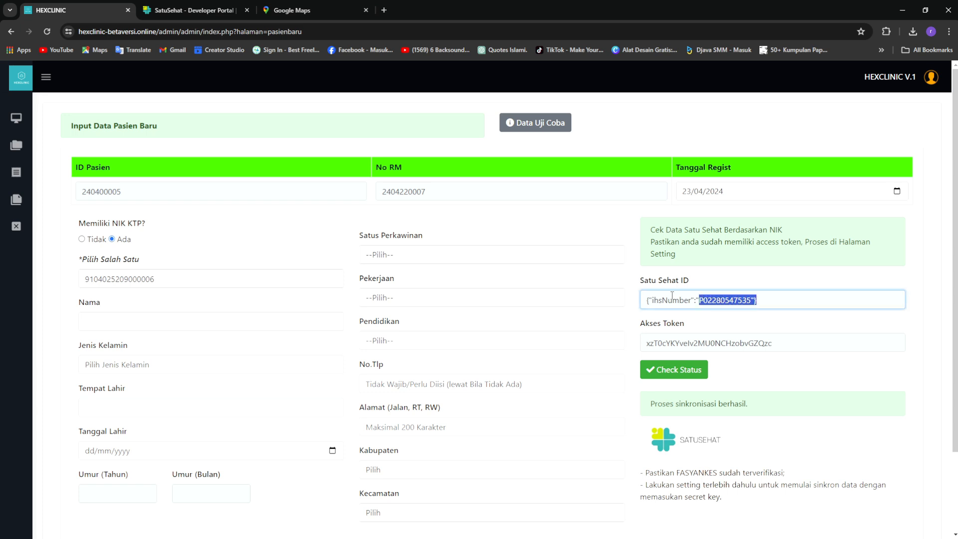
{"action": "left_click", "coordinate": [195, 321]}
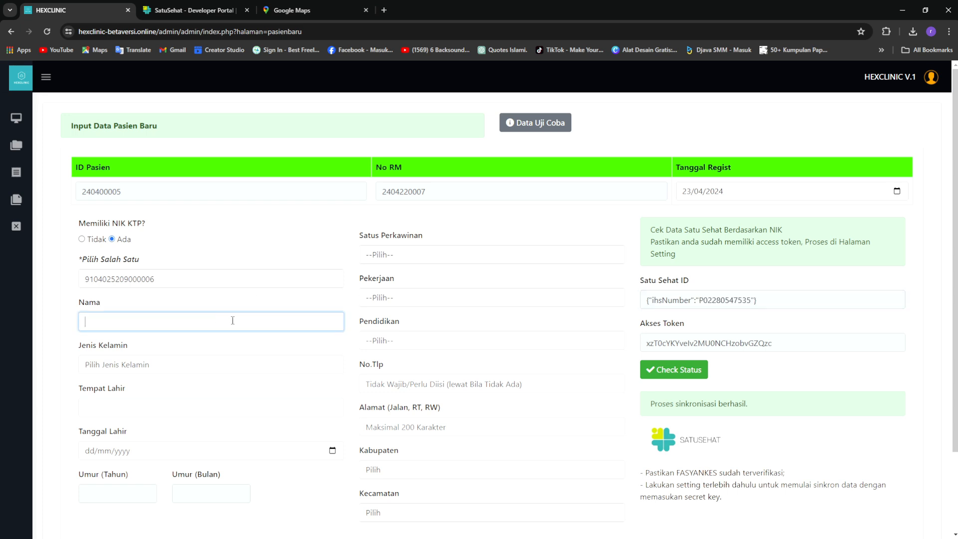
{"action": "type", "text": "Indri"}
{"action": "key", "text": "Tab"}
{"action": "key", "text": "p"}
{"action": "left_click", "coordinate": [178, 403]}
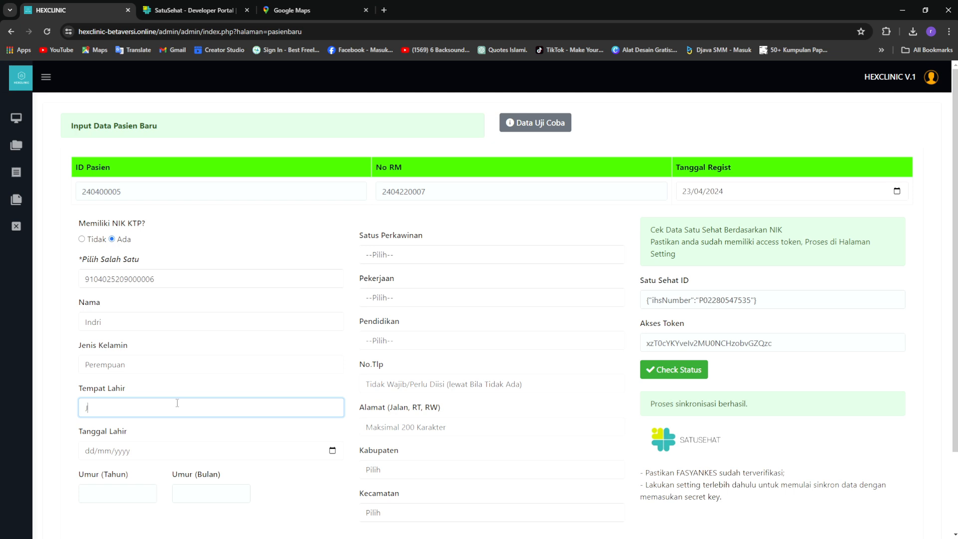
{"action": "type", "text": "Jakarta"}
Set birth date 01/01/2000, Belum Kawin, PELAJAR/MAHASISWA and SMA/Sederajat
{"action": "left_click", "coordinate": [98, 457]}
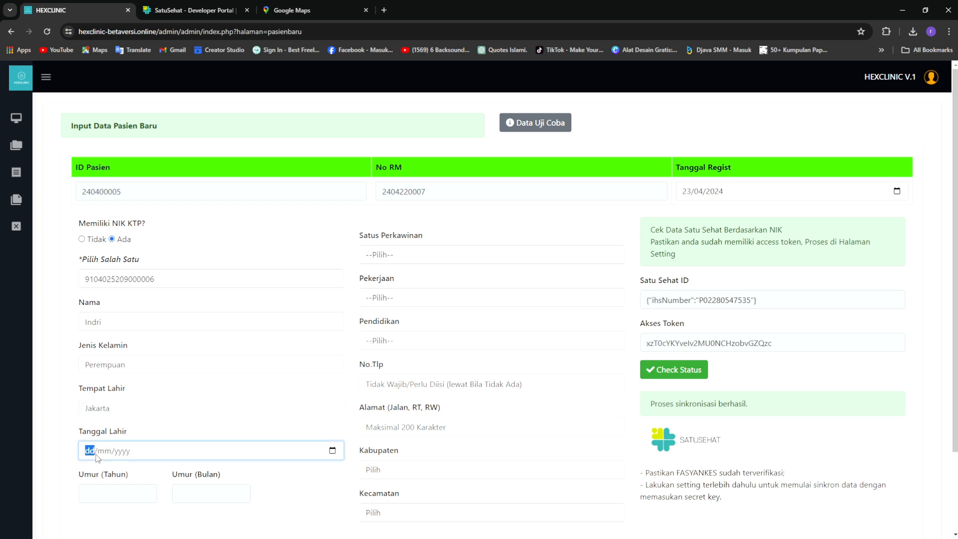
{"action": "type", "text": "01/01/2000"}
{"action": "left_click", "coordinate": [549, 252]}
{"action": "left_click", "coordinate": [518, 277]}
{"action": "left_click", "coordinate": [539, 300]}
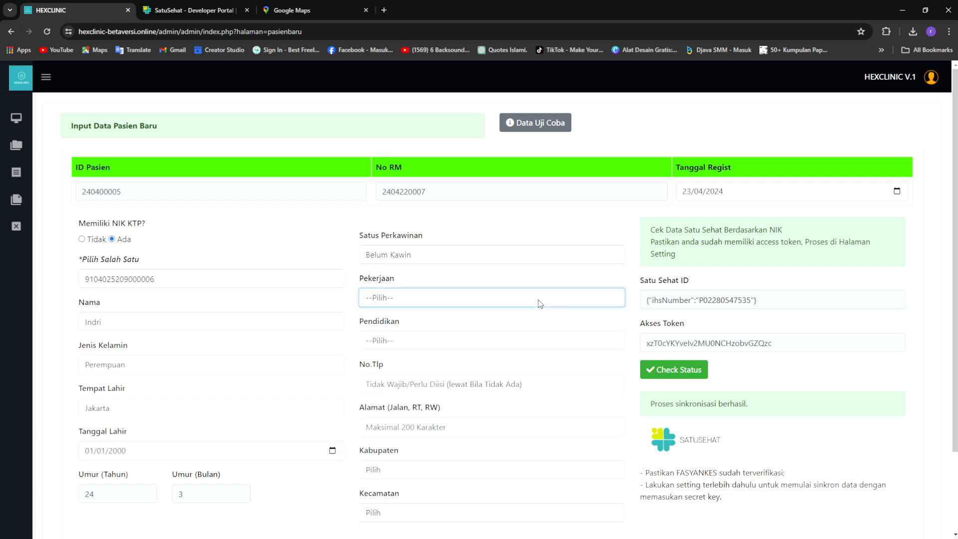
{"action": "left_click", "coordinate": [524, 348]}
{"action": "left_click", "coordinate": [481, 343]}
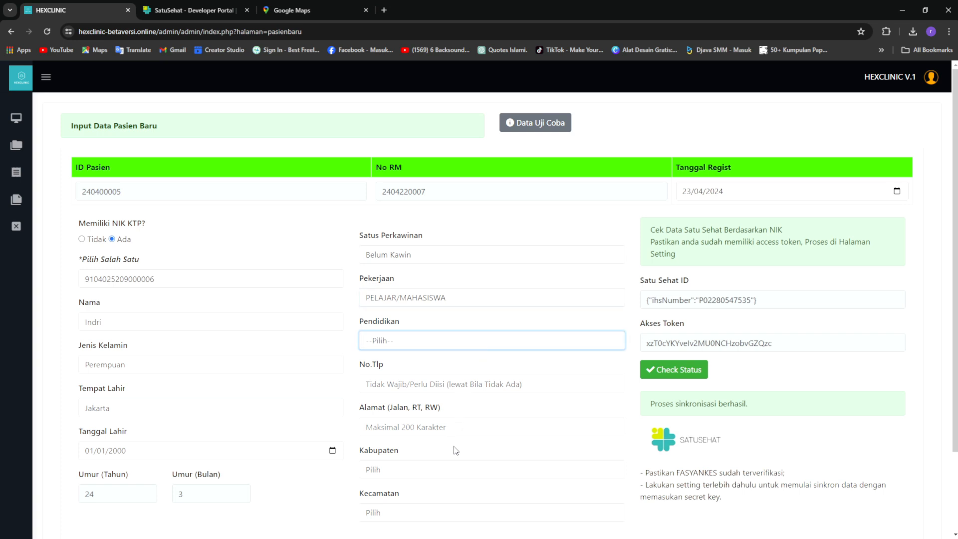
{"action": "left_click", "coordinate": [480, 420]}
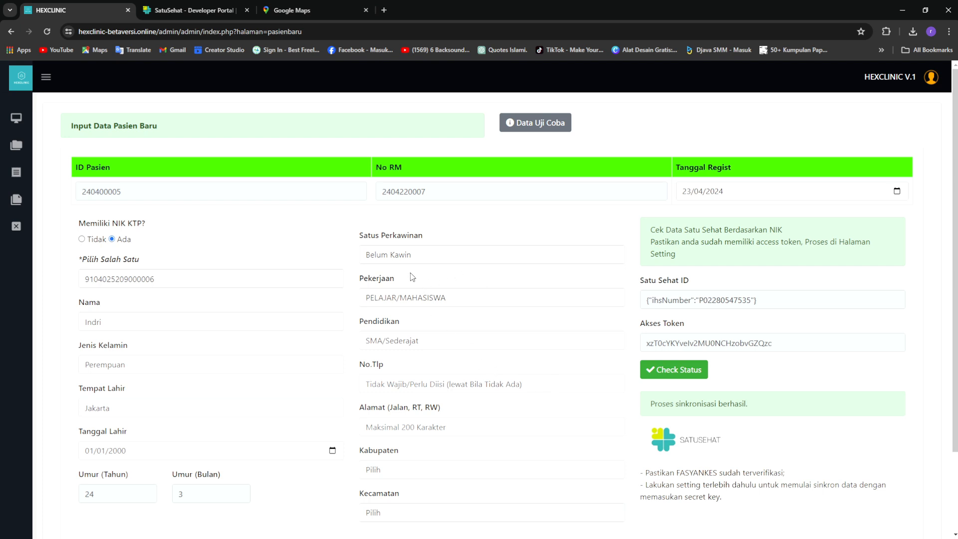
{"action": "scroll", "coordinate": [496, 363], "scroll_direction": "down", "scroll_amount": 2}
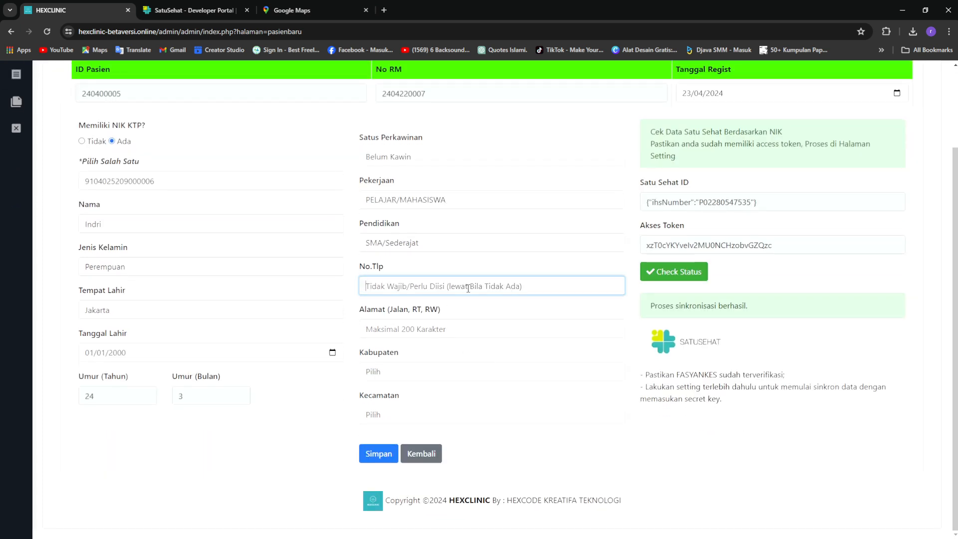
Enter the patient's phone number and street address
{"action": "type", "text": "0"}
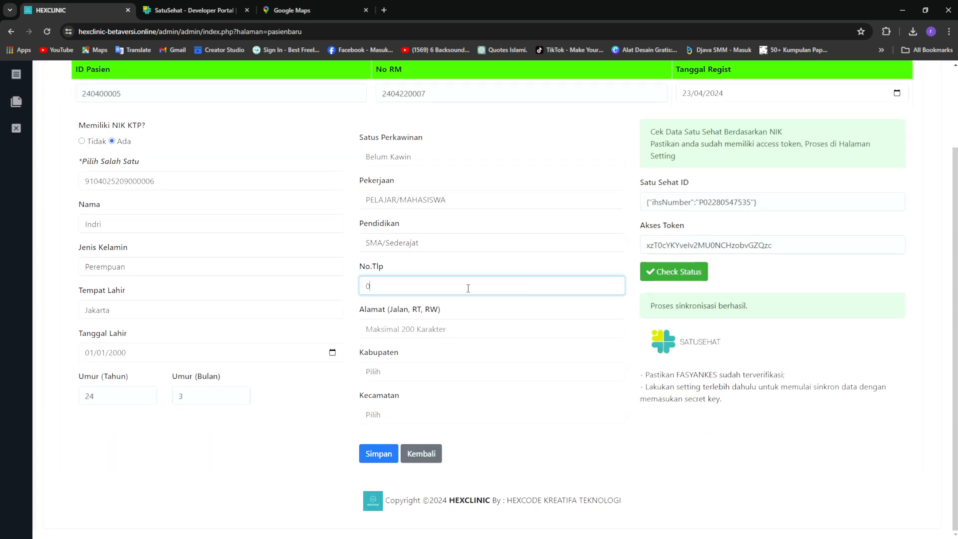
{"action": "type", "text": "89977665544332"}
{"action": "left_click", "coordinate": [467, 328]}
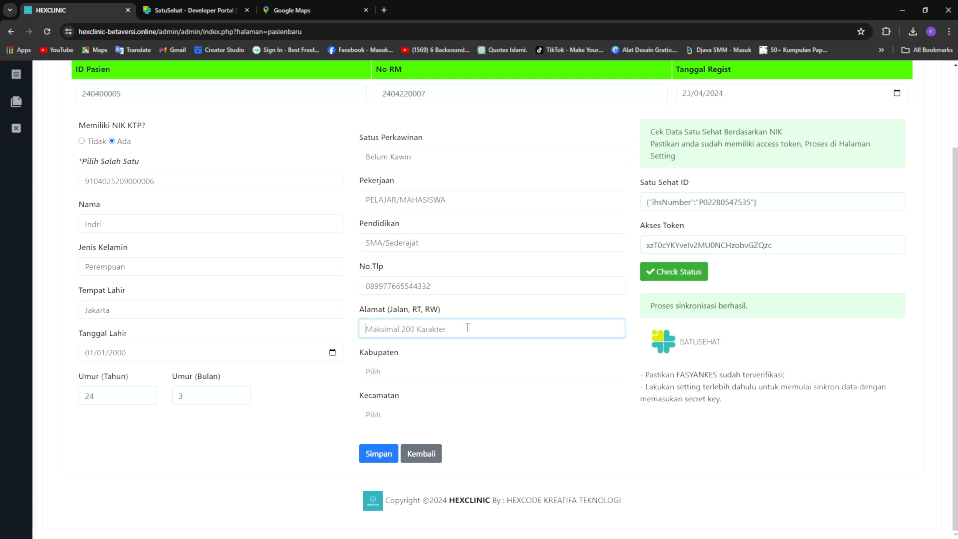
{"action": "type", "text": "Kal"}
{"action": "key", "text": "BackSpace"}
{"action": "type", "text": "Sukaramai rt.01/rw02"}
Set Kabupaten to Karawang and Kecamatan to Jatisari
{"action": "left_click", "coordinate": [478, 376]}
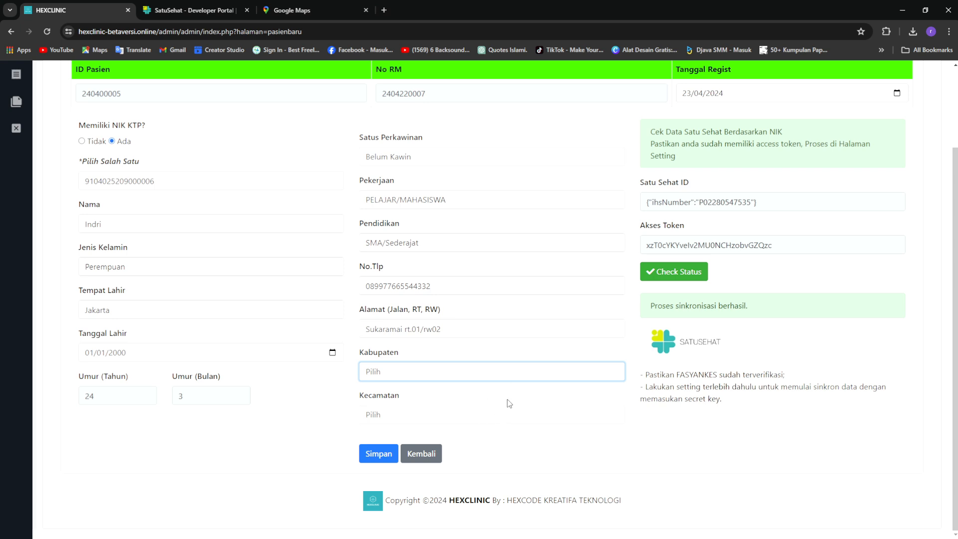
{"action": "left_click", "coordinate": [502, 454]}
{"action": "left_click", "coordinate": [406, 414]}
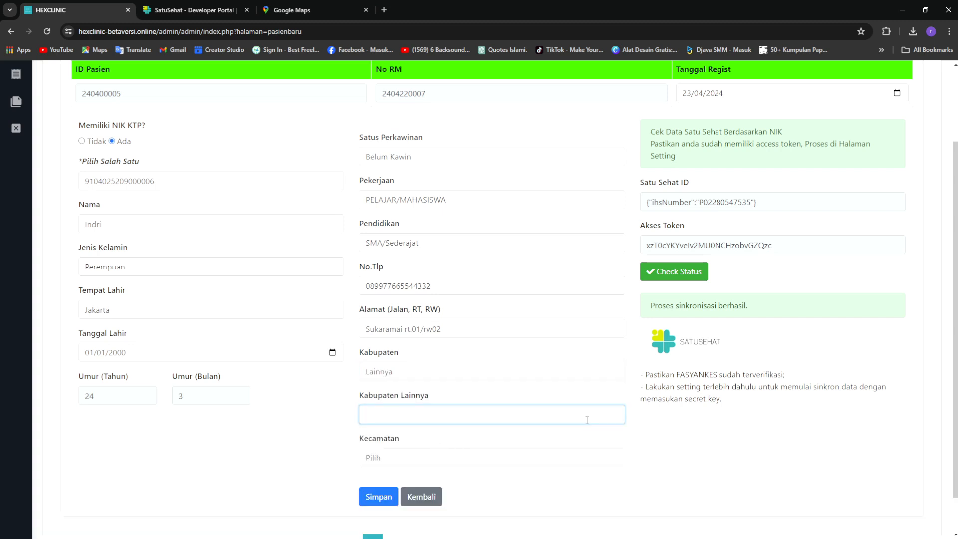
{"action": "left_click", "coordinate": [555, 369]}
{"action": "left_click", "coordinate": [536, 406]}
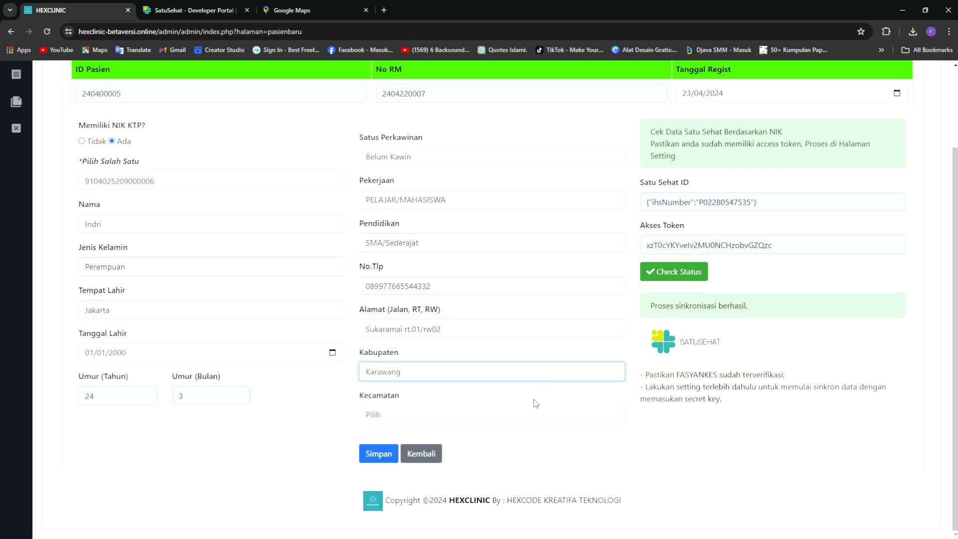
{"action": "left_click", "coordinate": [510, 422]}
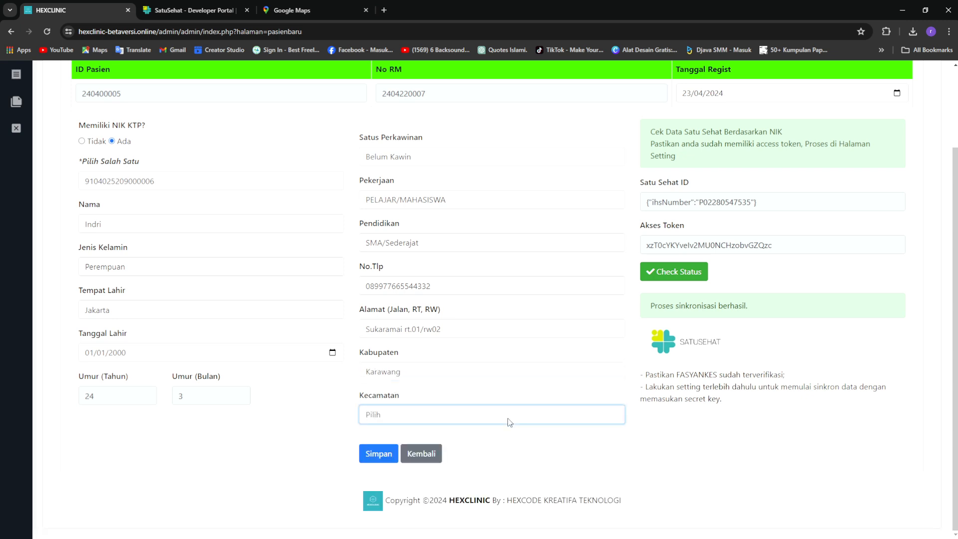
{"action": "left_click", "coordinate": [506, 479]}
{"action": "scroll", "coordinate": [678, 455], "scroll_direction": "up", "scroll_amount": 1}
{"action": "scroll", "coordinate": [371, 321], "scroll_direction": "down", "scroll_amount": 1}
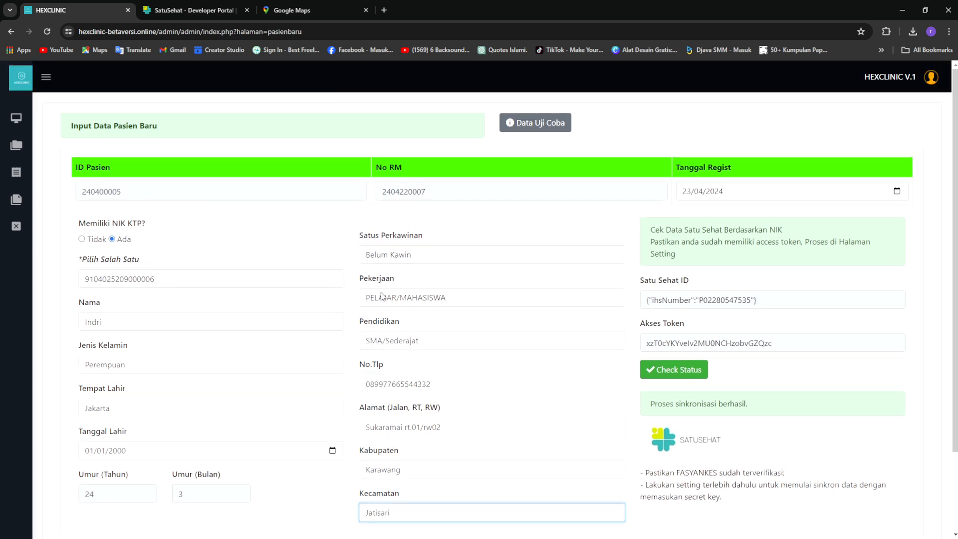
Save the new patient and find its record in the Data Pasien list
{"action": "left_click", "coordinate": [380, 455]}
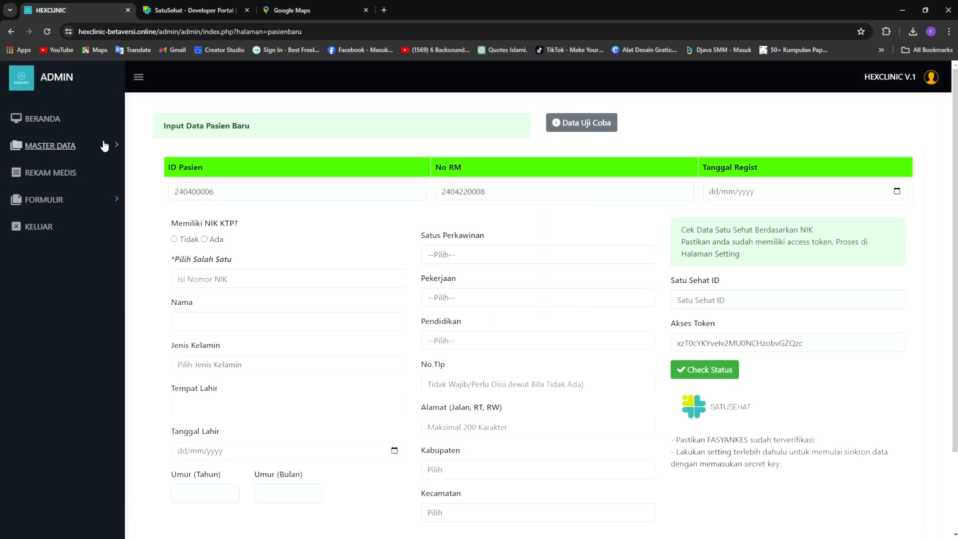
{"action": "left_click", "coordinate": [114, 146]}
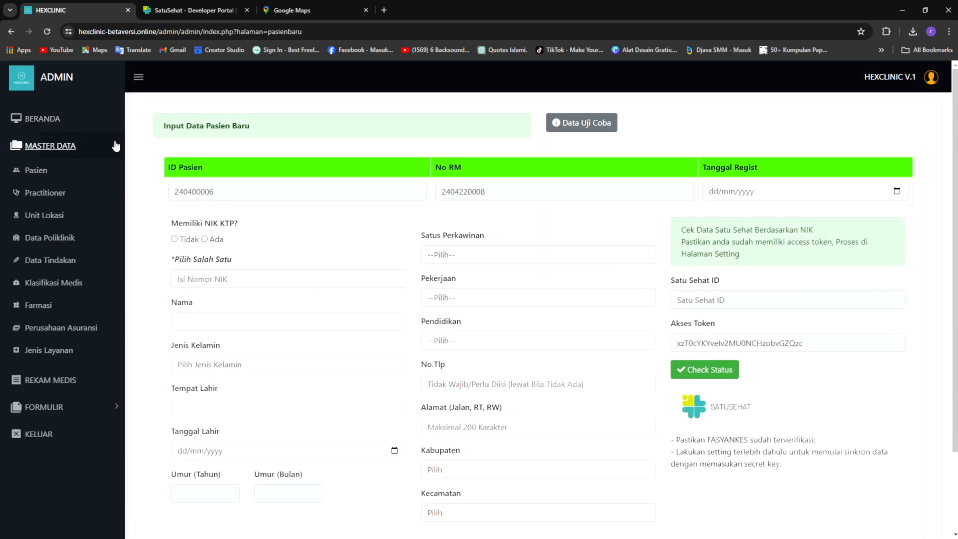
{"action": "left_click", "coordinate": [35, 173]}
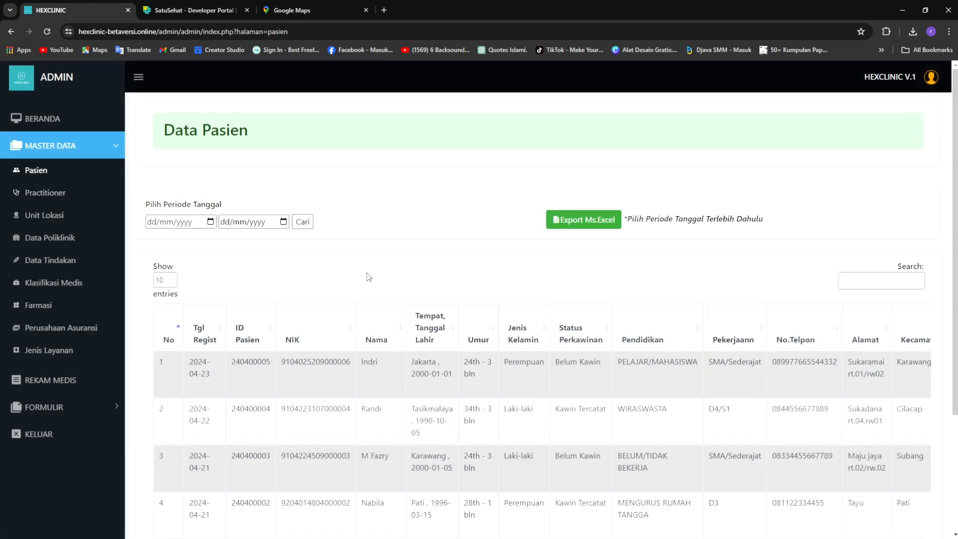
{"action": "scroll", "coordinate": [369, 277], "scroll_direction": "down", "scroll_amount": 2}
{"action": "double_click", "coordinate": [370, 262]}
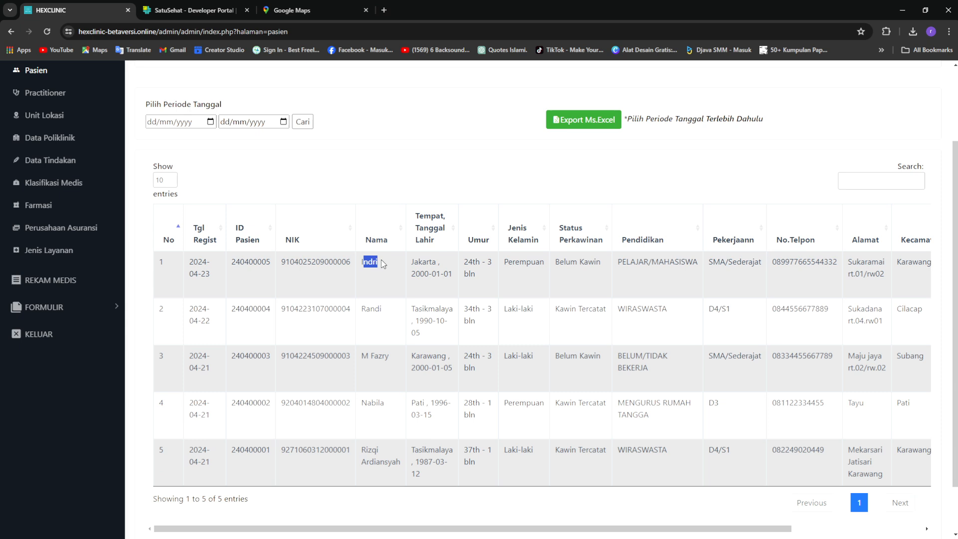
{"action": "left_click_drag", "start_coordinate": [229, 265], "coordinate": [389, 267]}
{"action": "left_click", "coordinate": [560, 277]}
{"action": "scroll", "coordinate": [679, 439], "scroll_direction": "down", "scroll_amount": 1}
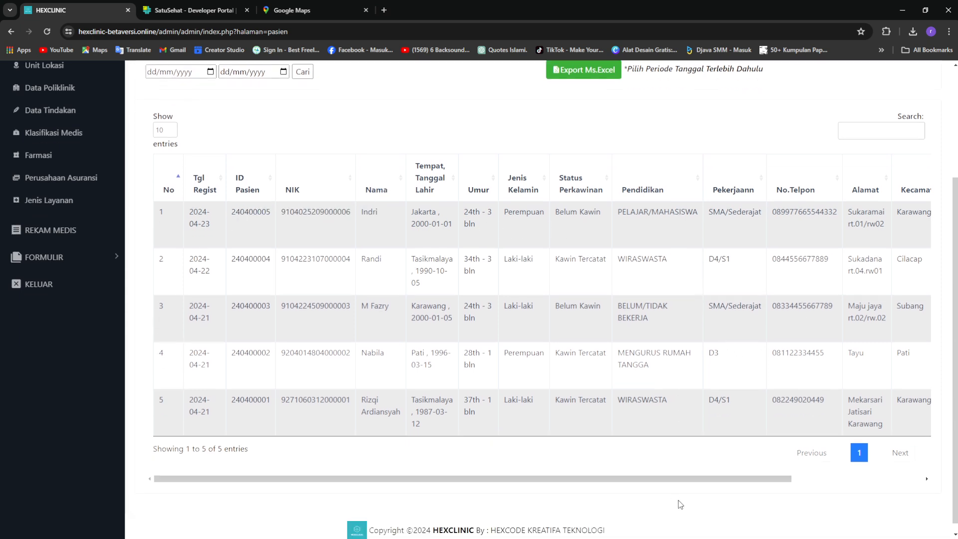
{"action": "mouse_move", "coordinate": [691, 479]}
{"action": "left_mouse_down"}
{"action": "mouse_move", "coordinate": [720, 481]}
{"action": "mouse_move", "coordinate": [680, 480]}
{"action": "left_mouse_up"}
{"action": "scroll", "coordinate": [490, 374], "scroll_direction": "up", "scroll_amount": 3}
Filter Data Pasien to 23/04/2024, confirm the new patient is listed, then return to the dashboard
{"action": "left_click", "coordinate": [140, 79]}
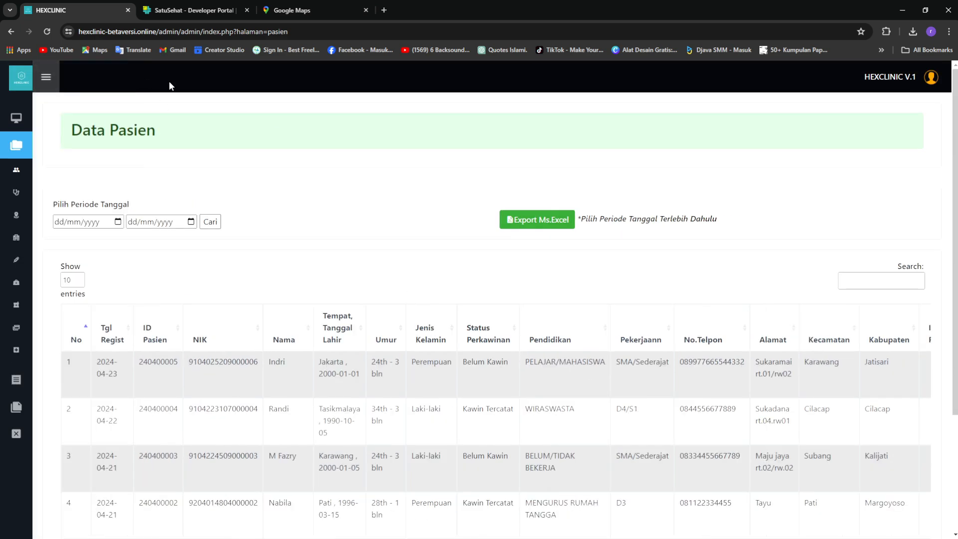
{"action": "left_click", "coordinate": [118, 223]}
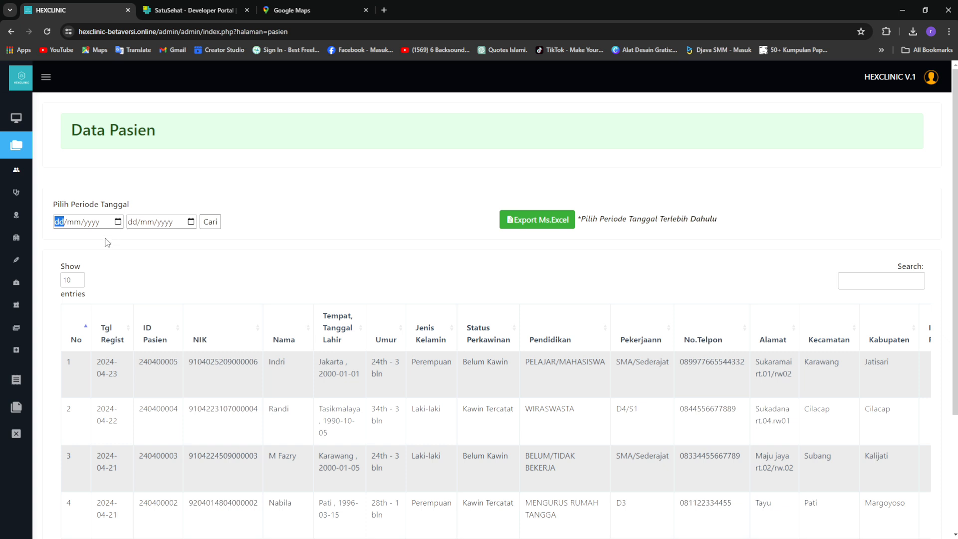
{"action": "left_click", "coordinate": [95, 317]}
{"action": "left_click", "coordinate": [192, 223]}
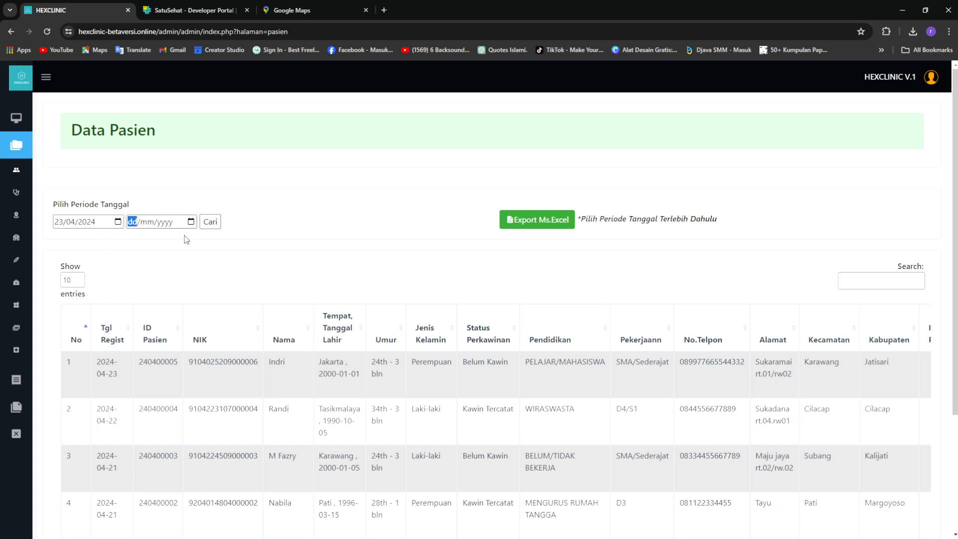
{"action": "left_click", "coordinate": [168, 322]}
{"action": "left_click", "coordinate": [214, 223]}
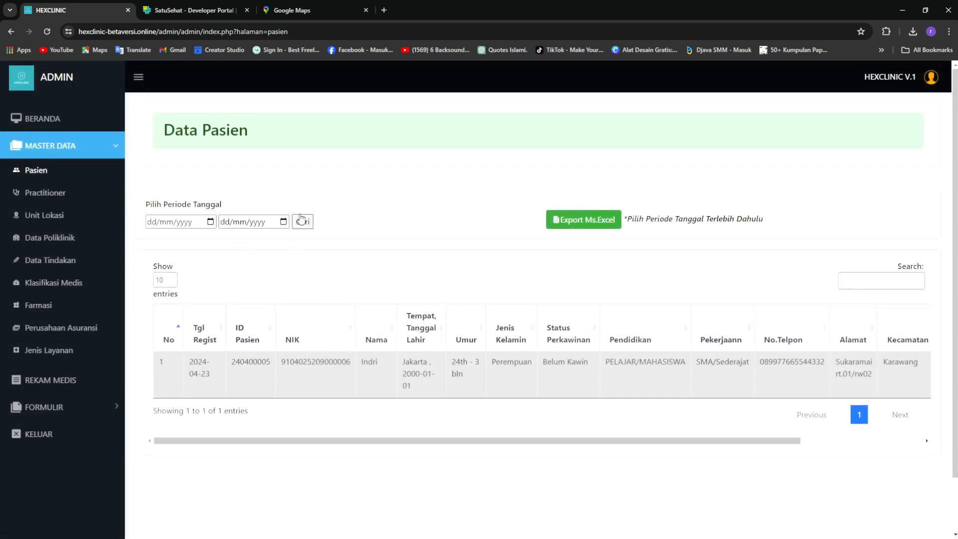
{"action": "left_click", "coordinate": [302, 222]}
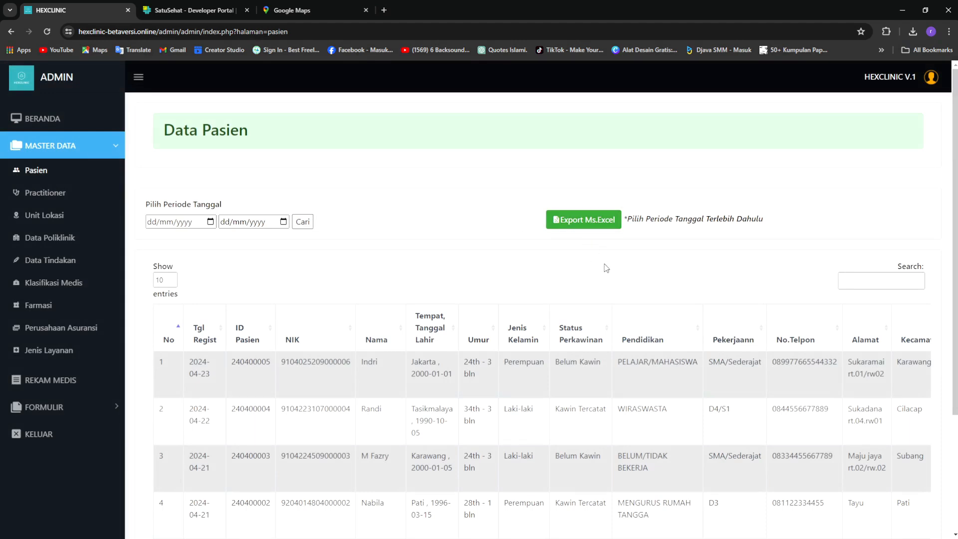
{"action": "scroll", "coordinate": [609, 271], "scroll_direction": "down", "scroll_amount": 3}
{"action": "scroll", "coordinate": [609, 270], "scroll_direction": "up", "scroll_amount": 3}
{"action": "left_click_drag", "start_coordinate": [178, 367], "coordinate": [482, 376]}
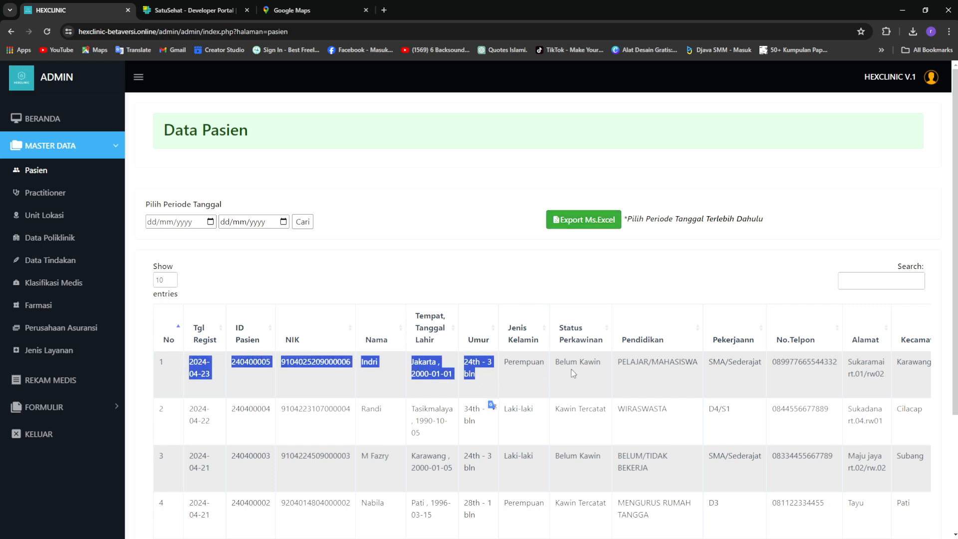
{"action": "left_click", "coordinate": [659, 375]}
{"action": "scroll", "coordinate": [657, 376], "scroll_direction": "down", "scroll_amount": 1}
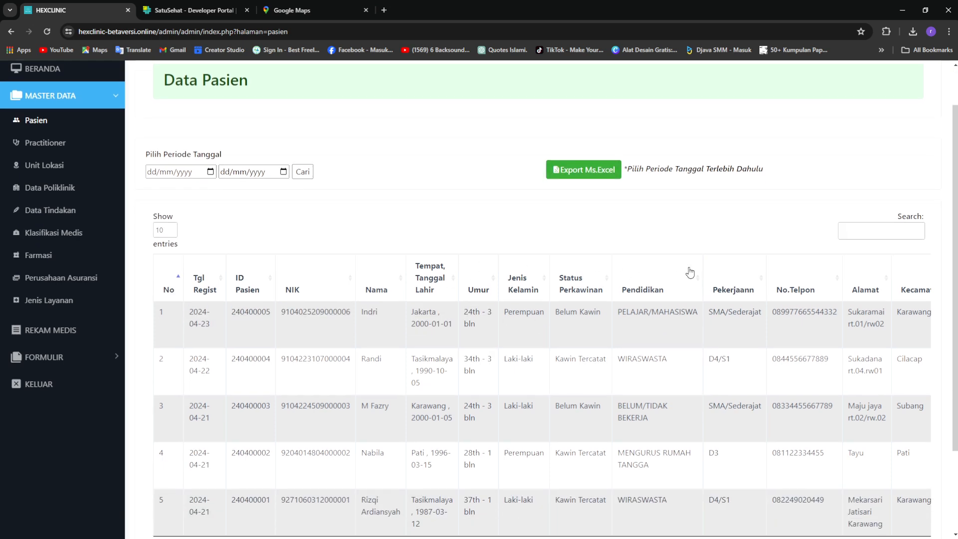
{"action": "scroll", "coordinate": [549, 320], "scroll_direction": "up", "scroll_amount": 1}
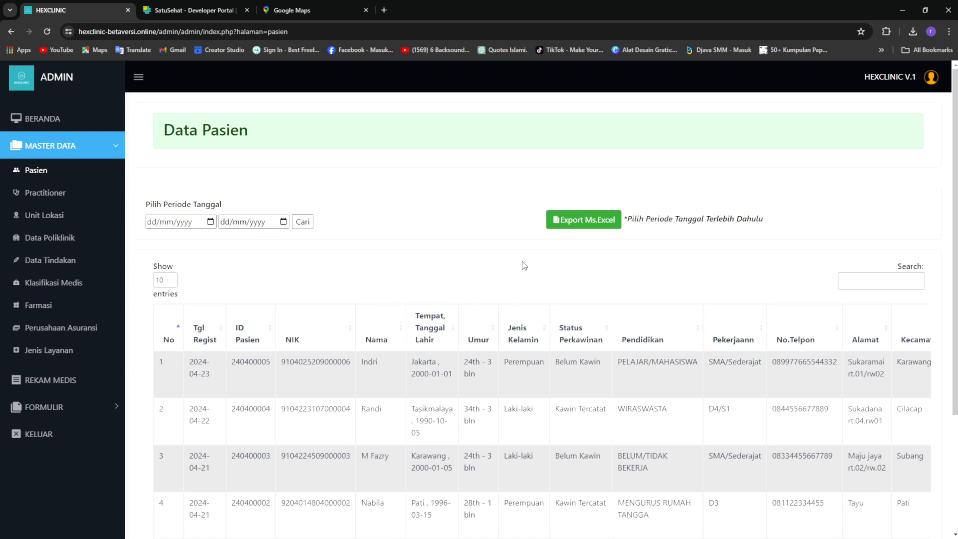
{"action": "left_click", "coordinate": [53, 119]}
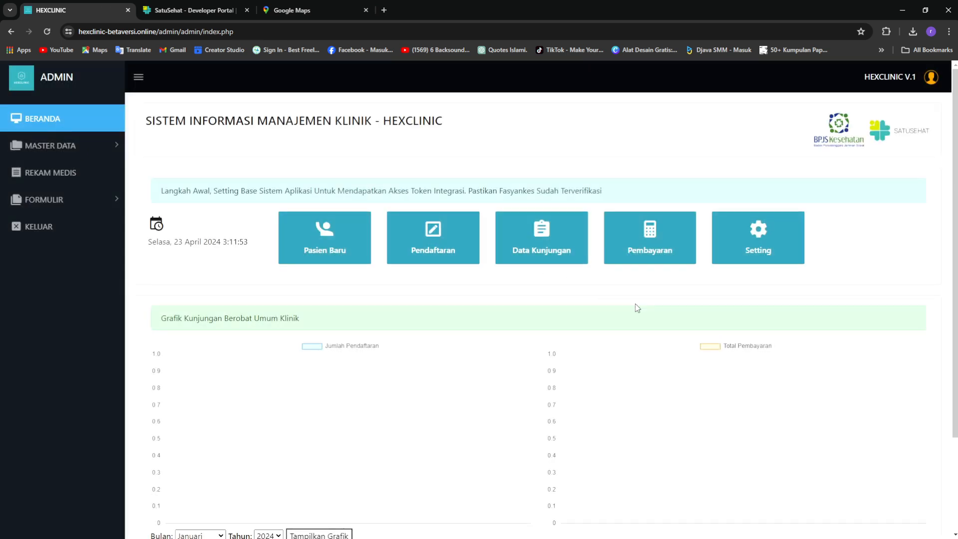
Open the Input Pendaftaran registration form and set Jenis Transaksi to Umum
{"action": "left_click", "coordinate": [444, 263]}
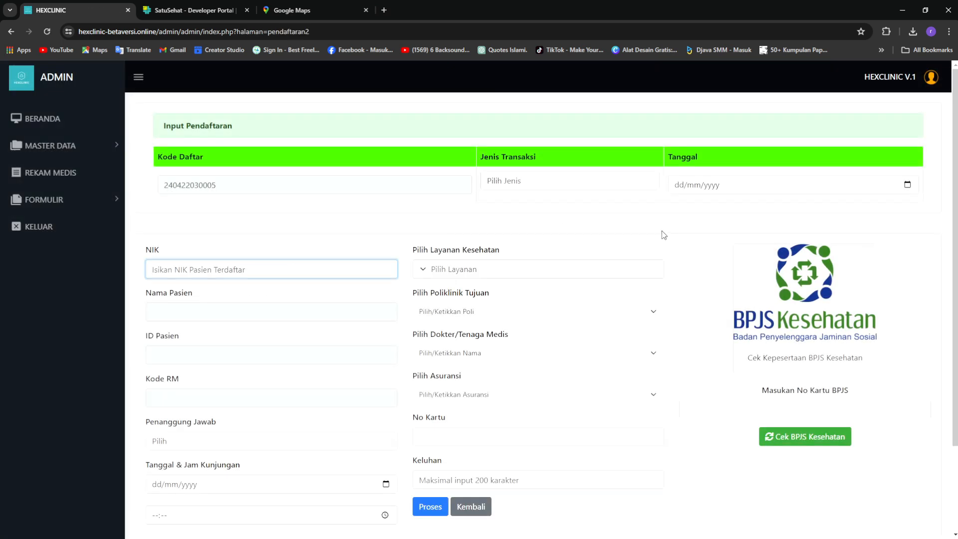
{"action": "left_click", "coordinate": [666, 247]}
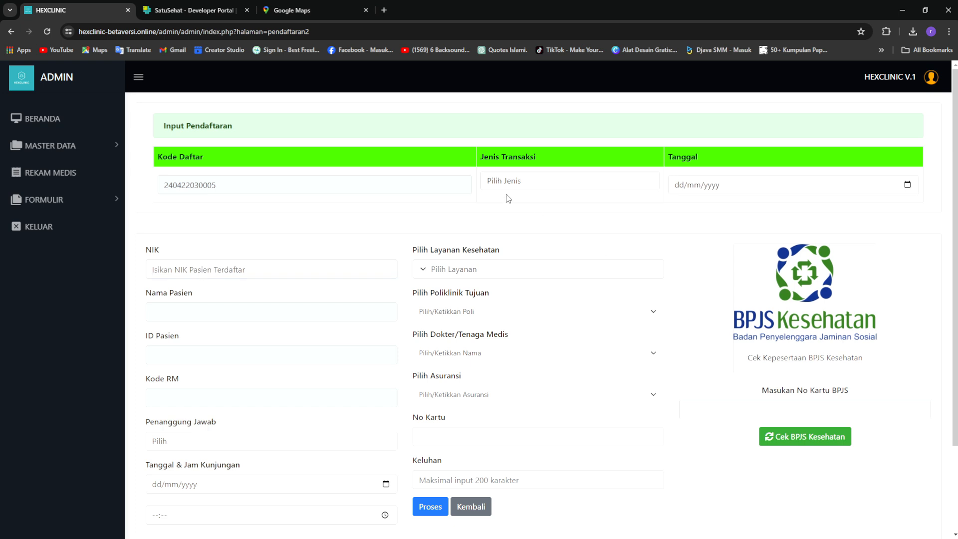
{"action": "left_click", "coordinate": [135, 78]}
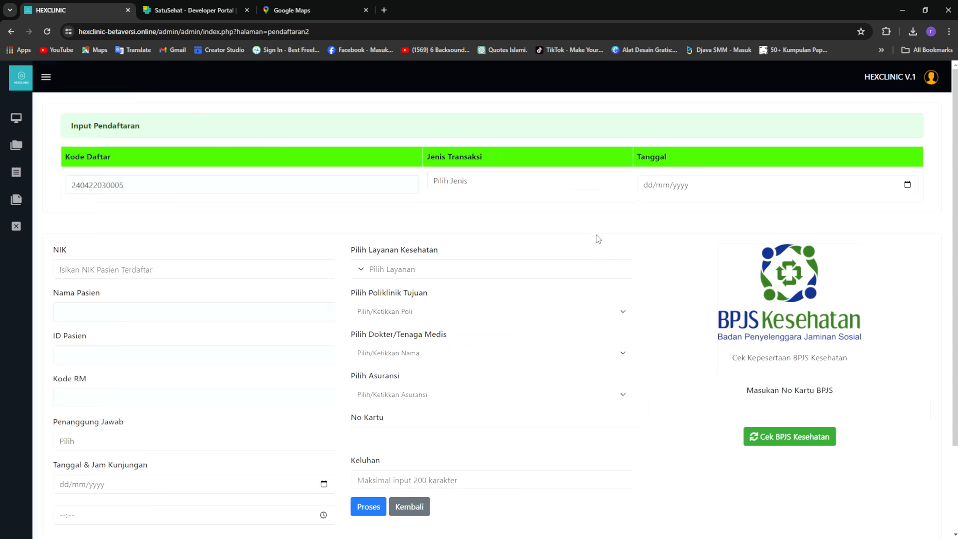
{"action": "left_click", "coordinate": [603, 188]}
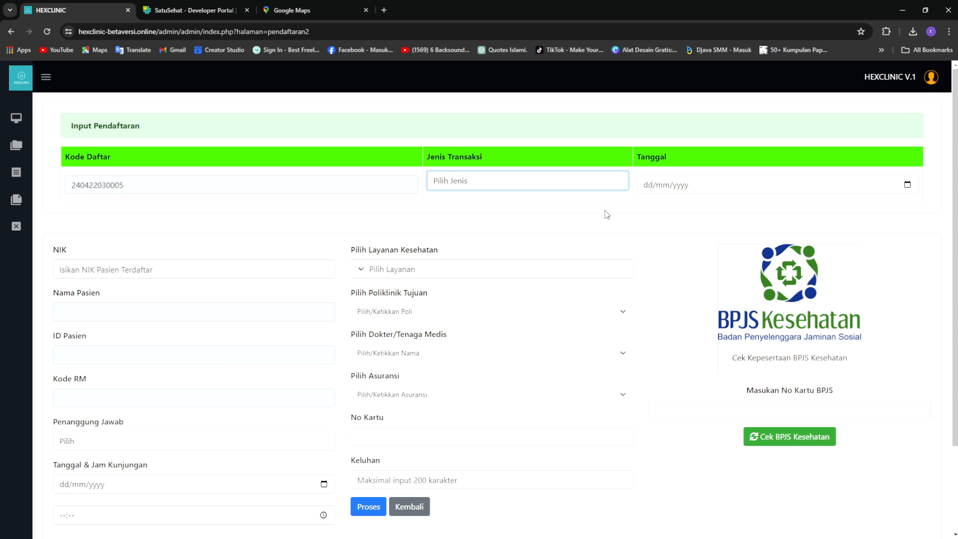
{"action": "key", "text": "Down"}
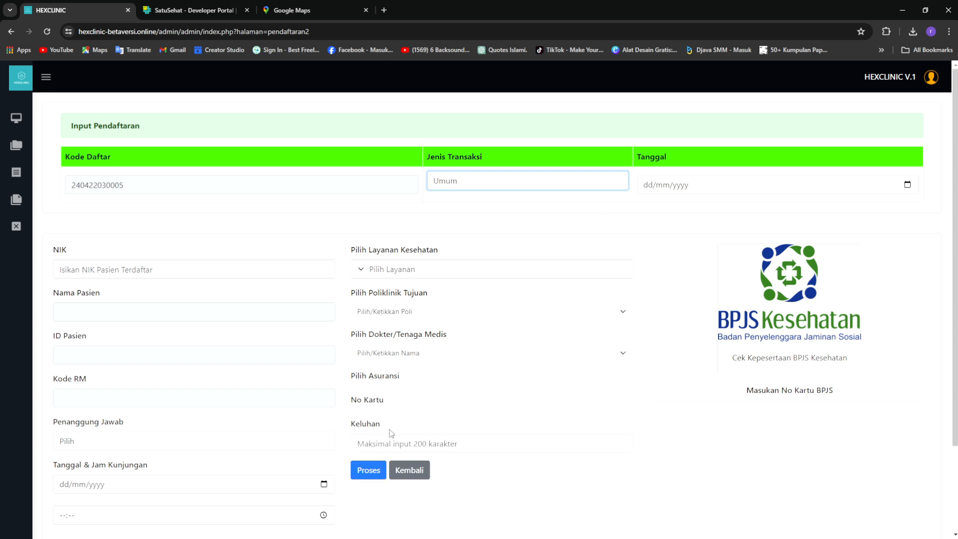
Try Jamkes to reveal the Asuransi, No Kartu and Cek BPJS fields, then switch back to Umum
{"action": "left_click_drag", "start_coordinate": [356, 385], "coordinate": [421, 386]}
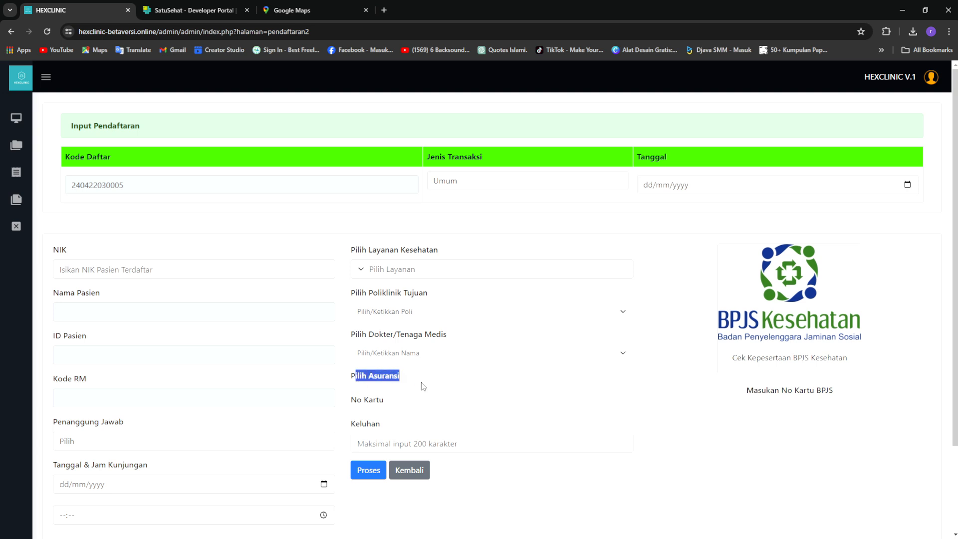
{"action": "left_click", "coordinate": [508, 412]}
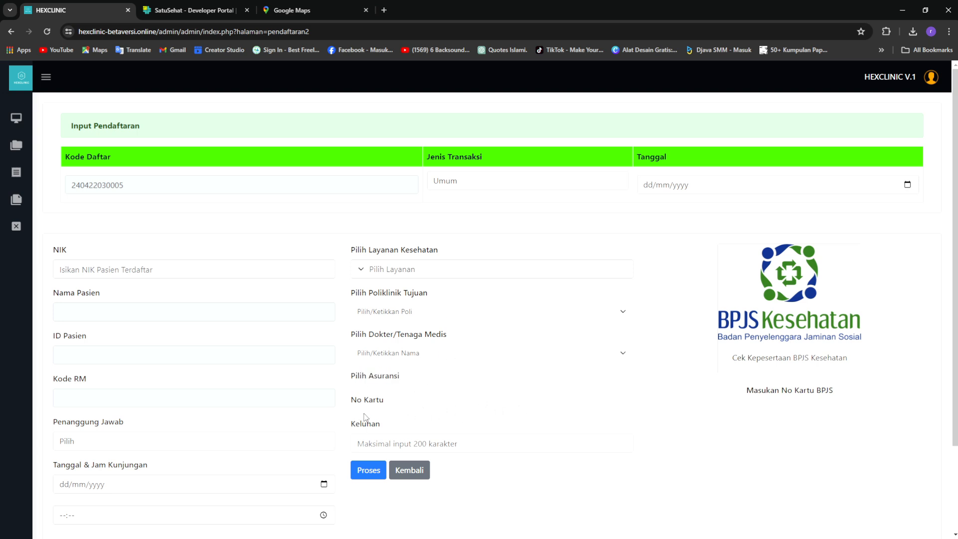
{"action": "left_click", "coordinate": [559, 184]}
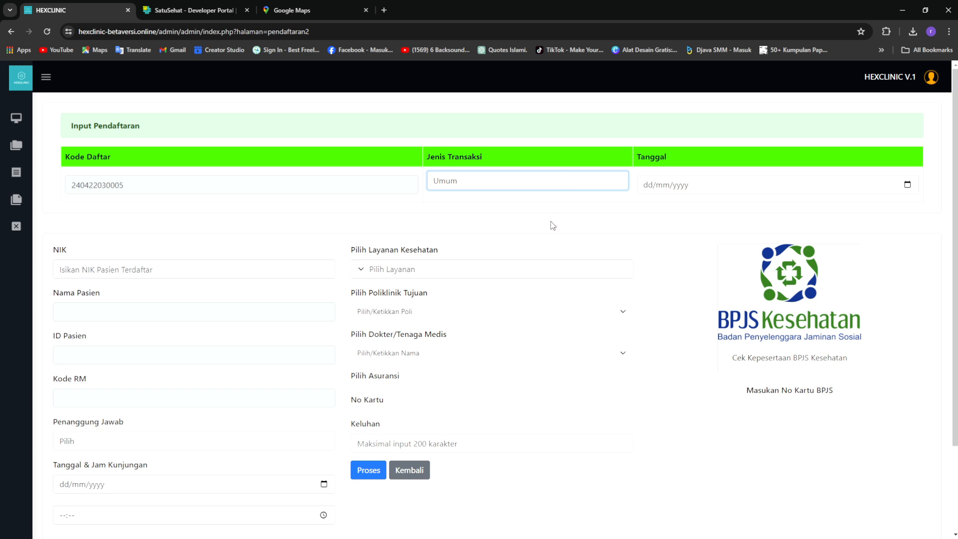
{"action": "key", "text": "Down"}
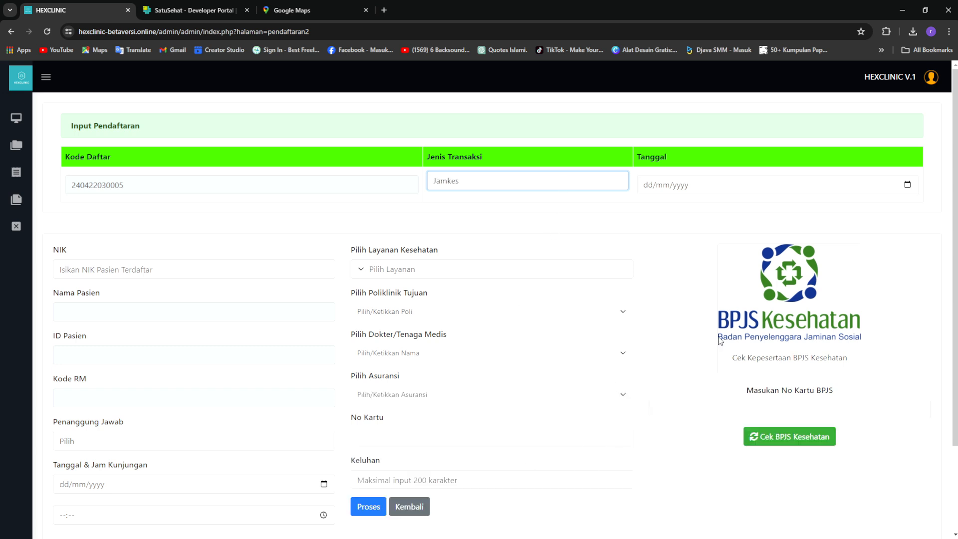
{"action": "left_click", "coordinate": [441, 396]}
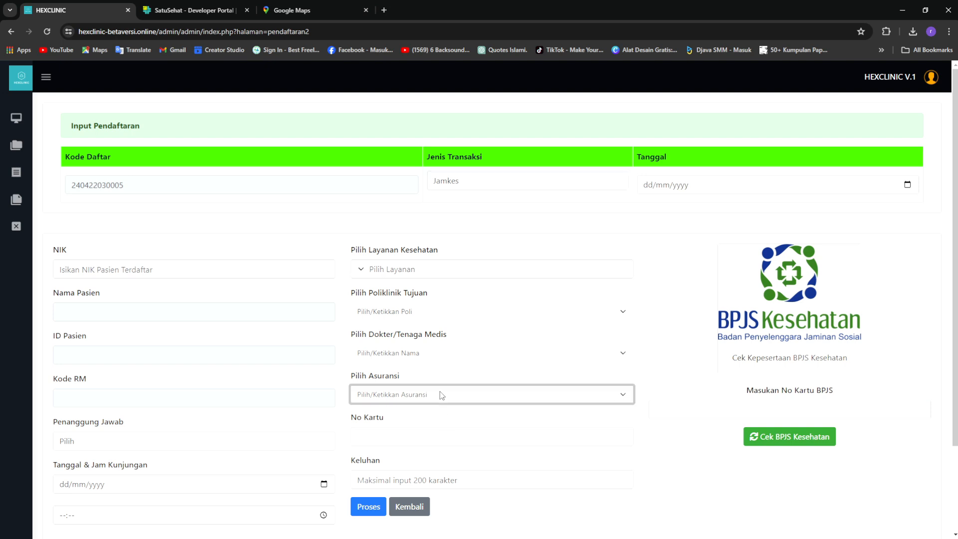
{"action": "left_click", "coordinate": [648, 441]}
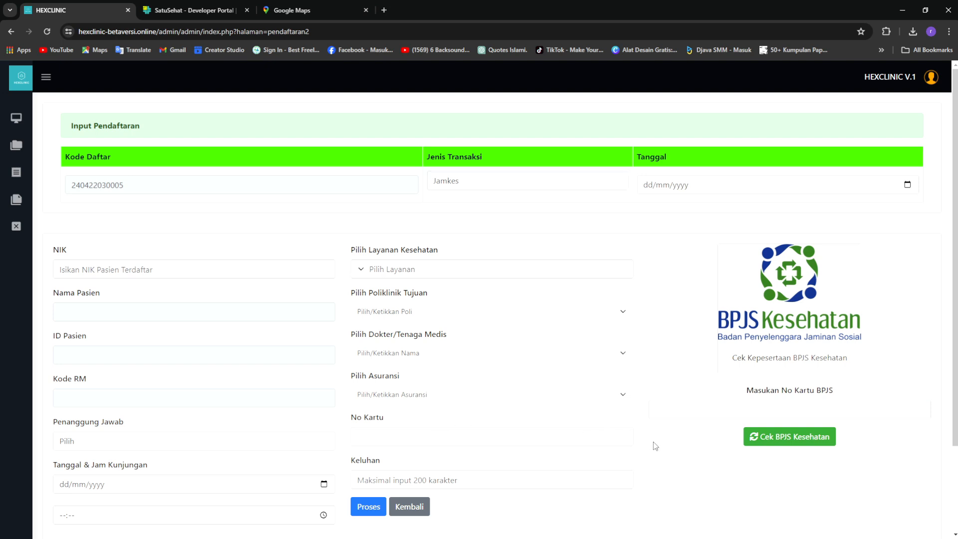
{"action": "left_click", "coordinate": [445, 436]}
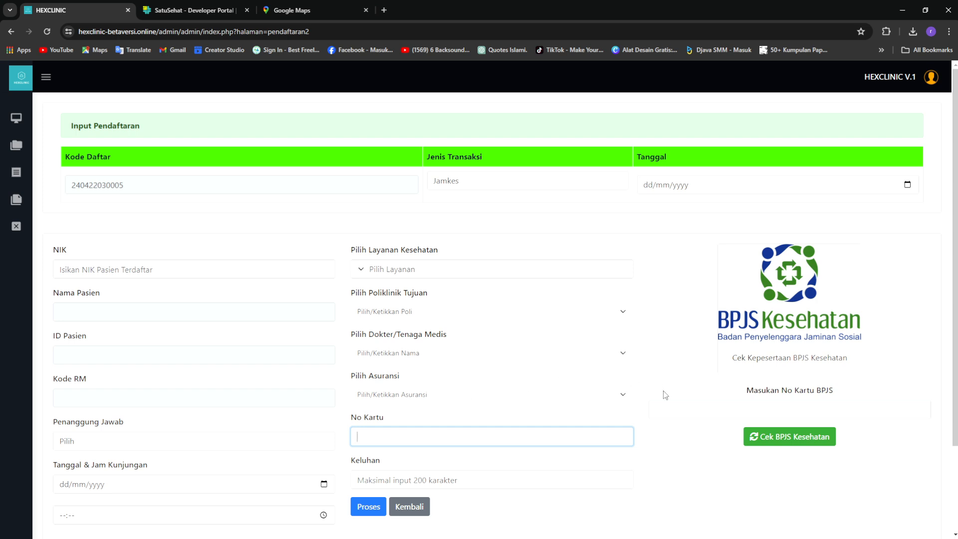
{"action": "left_click", "coordinate": [692, 410]}
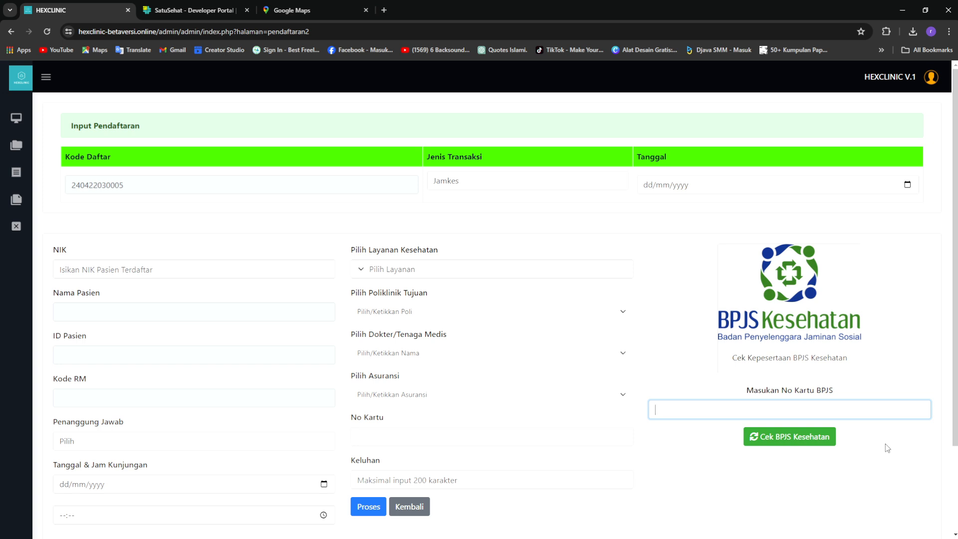
{"action": "left_click", "coordinate": [606, 181]}
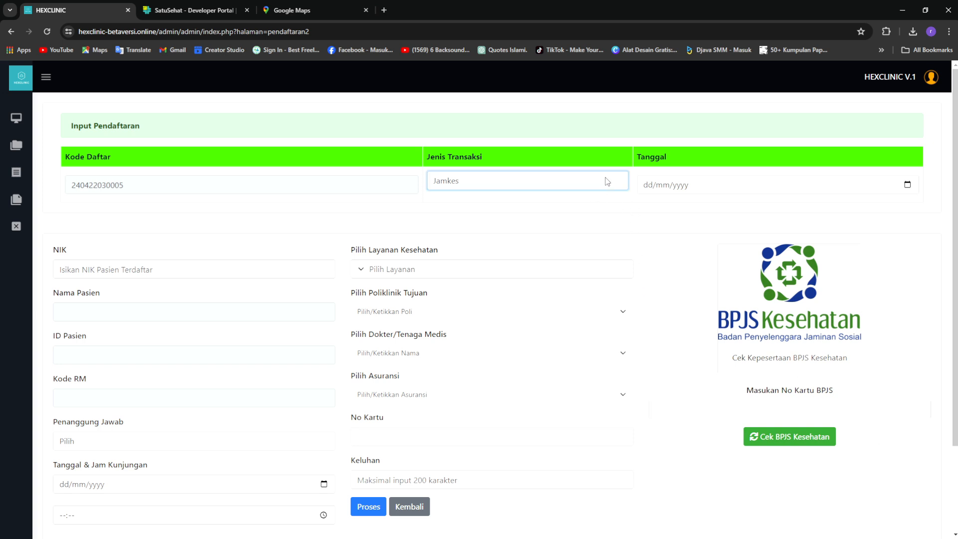
{"action": "left_click", "coordinate": [593, 205]}
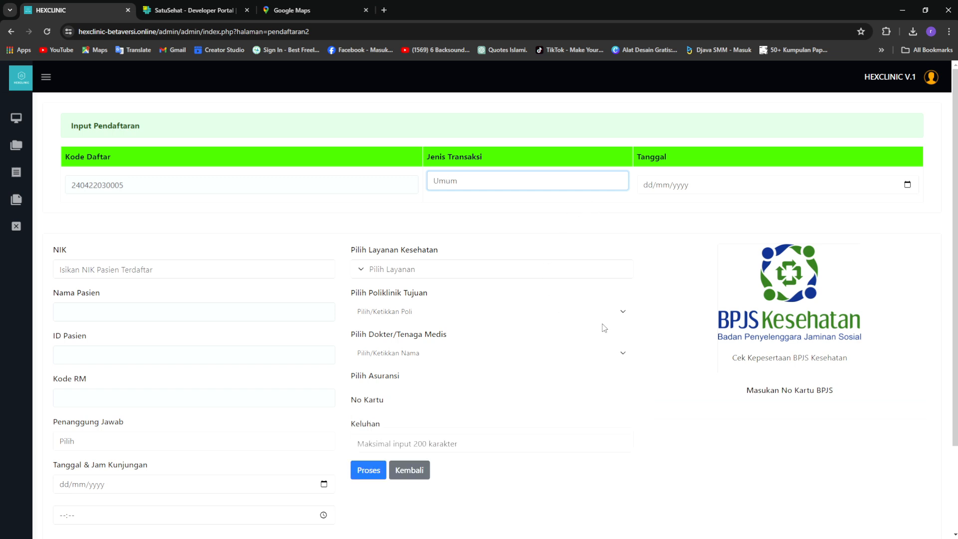
Paste the patient's NIK to autofill their name, patient ID and medical record code
{"action": "left_click", "coordinate": [219, 270]}
{"action": "key", "text": "ctrl+v"}
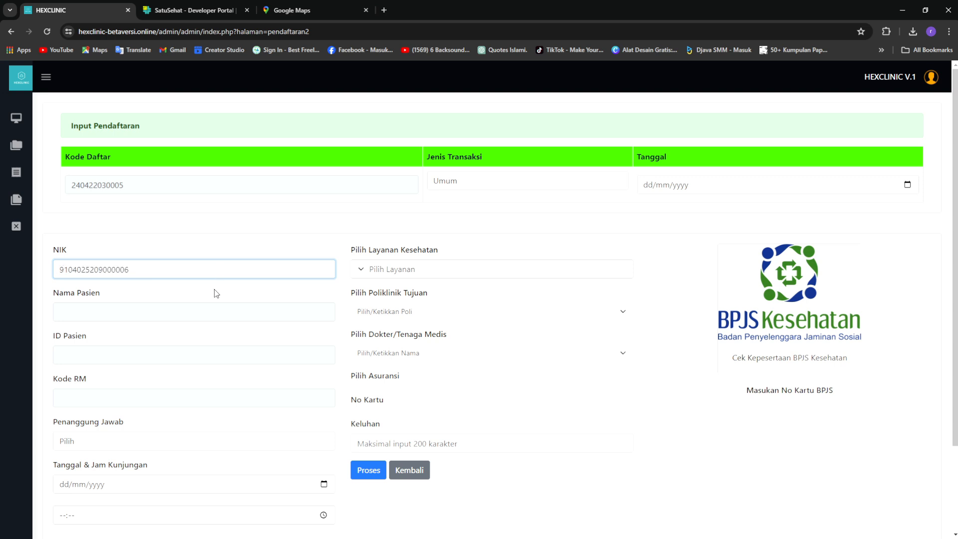
{"action": "key", "text": "Tab"}
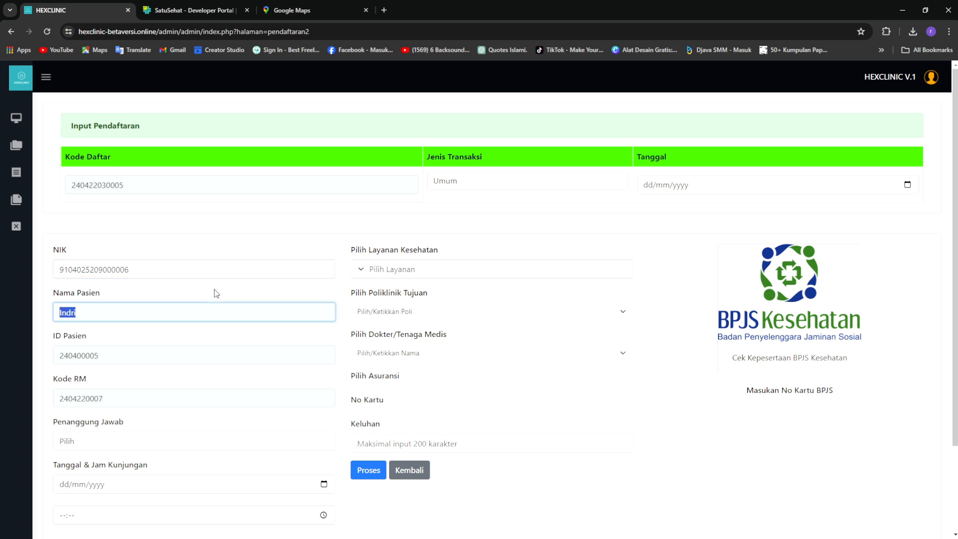
{"action": "left_click_drag", "start_coordinate": [190, 266], "coordinate": [71, 302]}
{"action": "left_click", "coordinate": [116, 311]}
{"action": "left_click", "coordinate": [132, 357]}
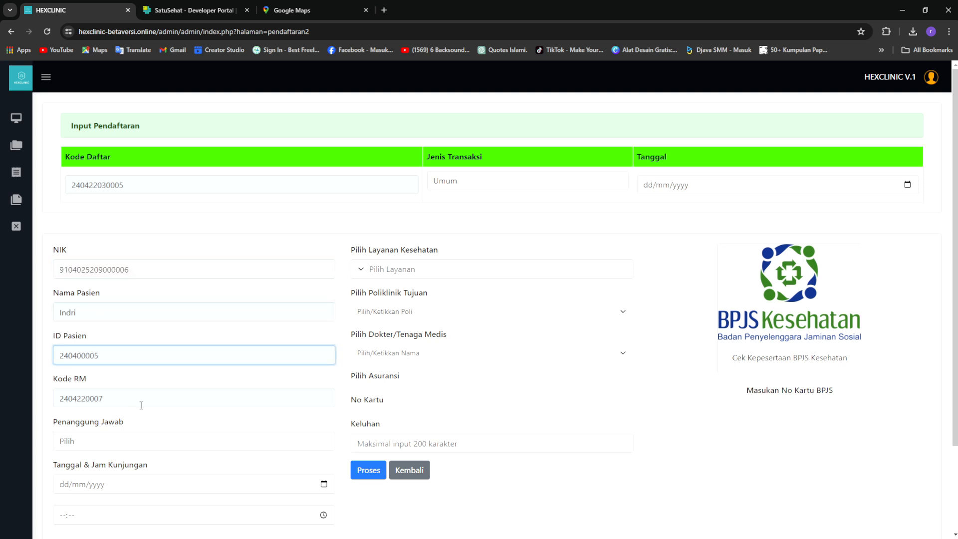
{"action": "scroll", "coordinate": [245, 397], "scroll_direction": "down", "scroll_amount": 1}
{"action": "left_click", "coordinate": [135, 353]}
{"action": "left_click_drag", "start_coordinate": [129, 350], "coordinate": [58, 349]}
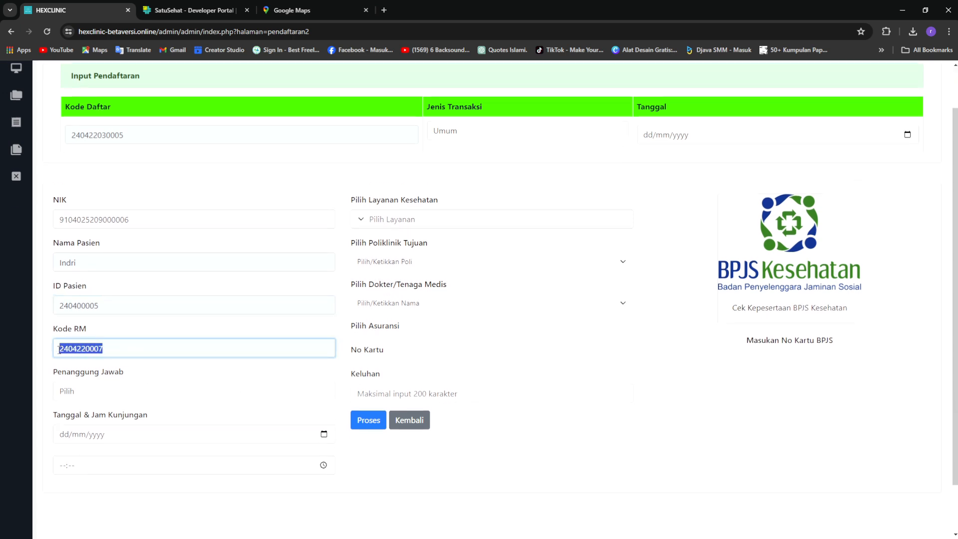
{"action": "left_click", "coordinate": [172, 370]}
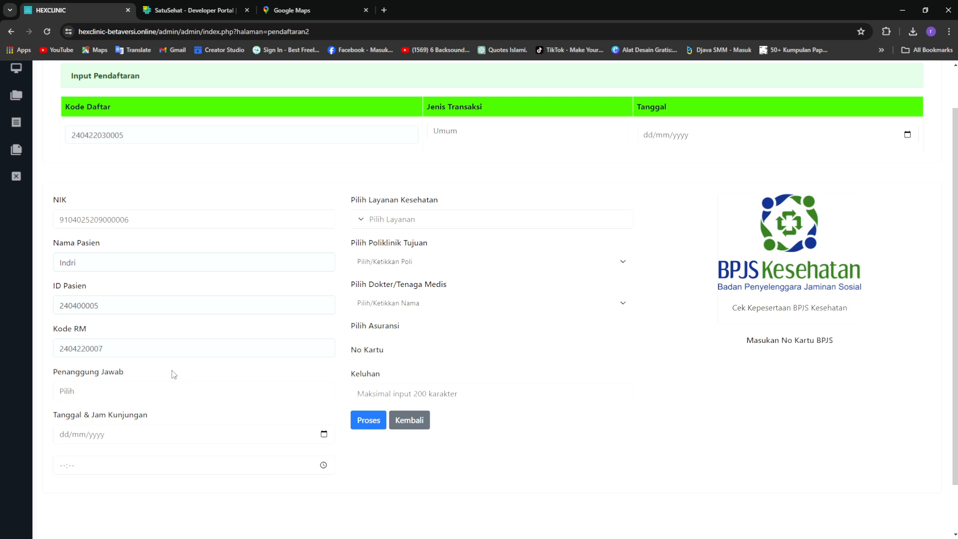
Set Penanggung Jawab to Pasien and the visit date and time to 23/04/2024, 12:59
{"action": "left_click", "coordinate": [228, 399]}
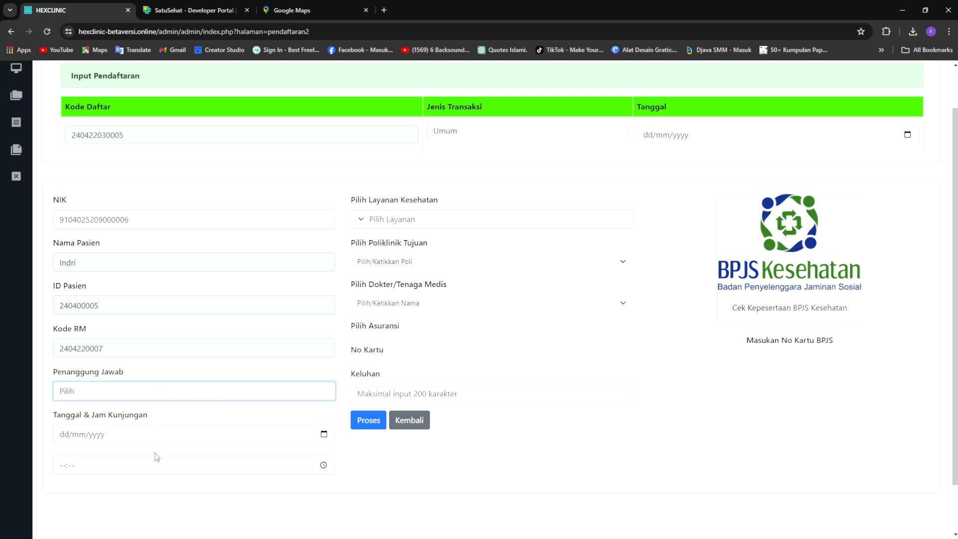
{"action": "left_click", "coordinate": [177, 417]}
{"action": "left_click", "coordinate": [325, 435]}
{"action": "left_click", "coordinate": [150, 421]}
{"action": "left_click", "coordinate": [323, 466]}
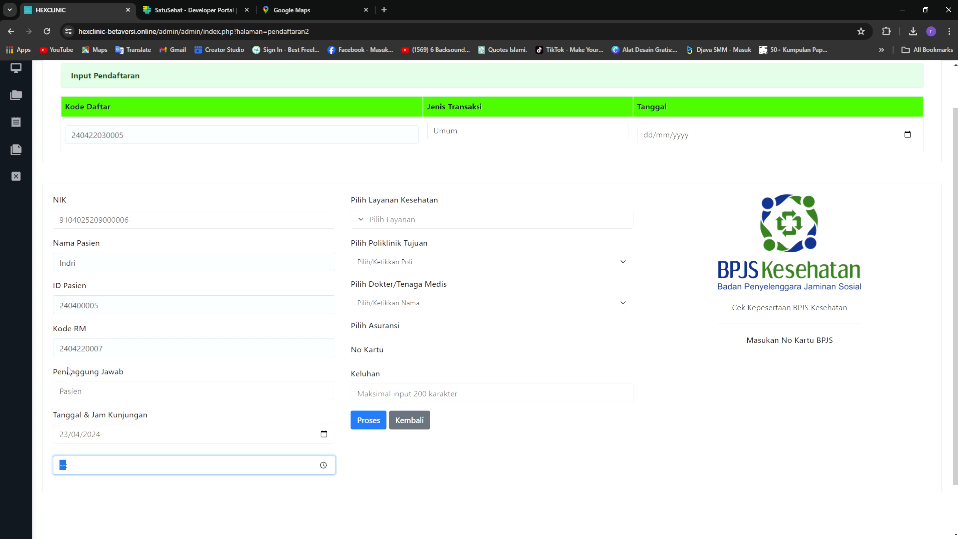
{"action": "left_click", "coordinate": [70, 394]}
{"action": "left_click", "coordinate": [100, 399]}
{"action": "left_click", "coordinate": [195, 372]}
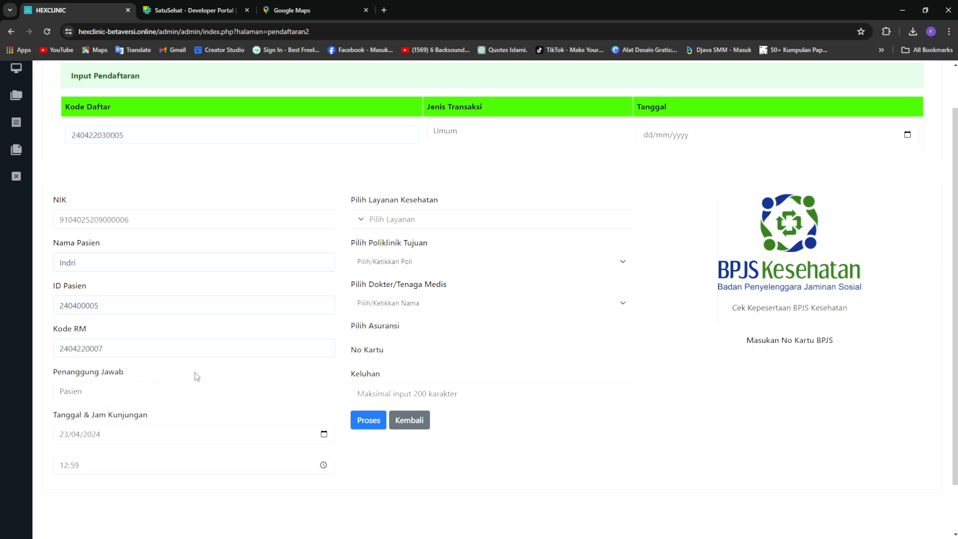
Choose Berobat Umum as the service and Poliklinik Umum as the clinic, and assign a doctor
{"action": "left_click", "coordinate": [464, 228]}
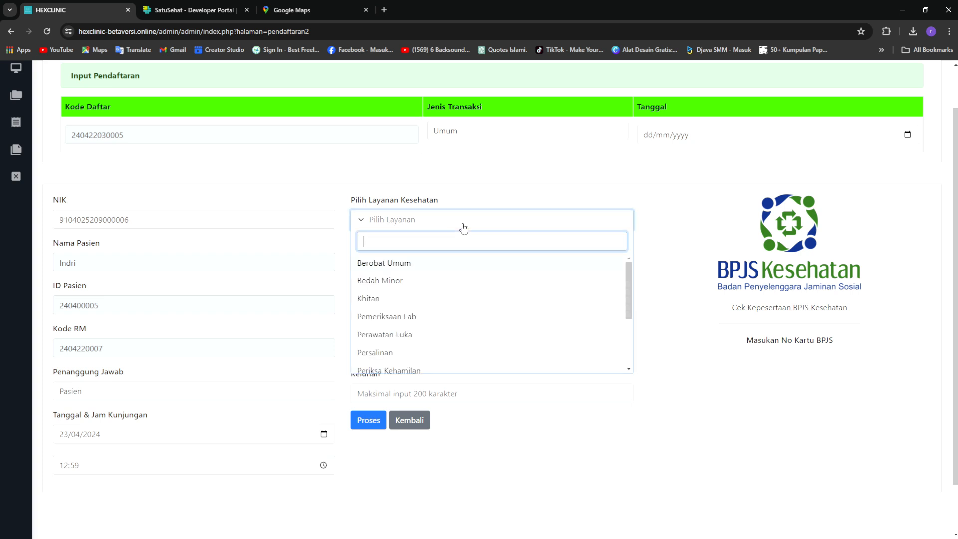
{"action": "left_click", "coordinate": [491, 264]}
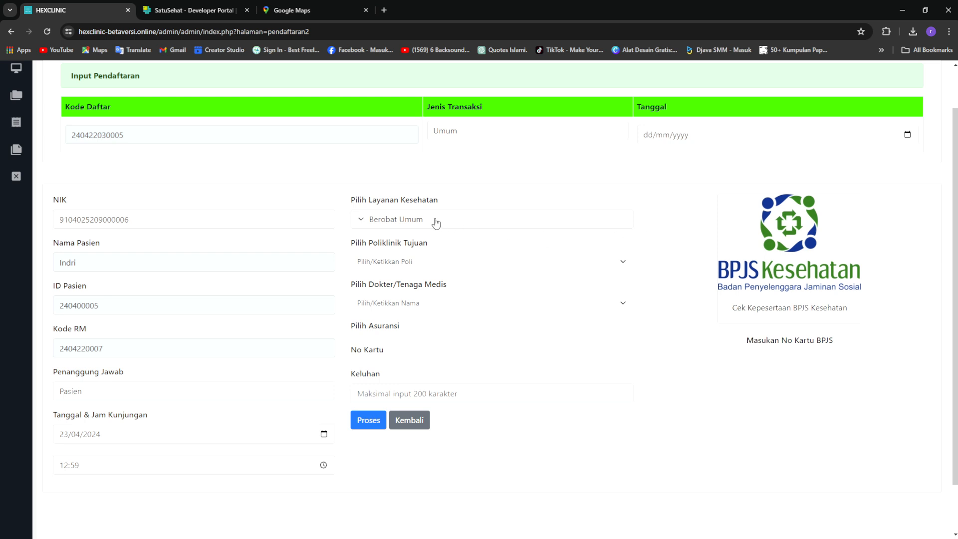
{"action": "left_click", "coordinate": [542, 267]}
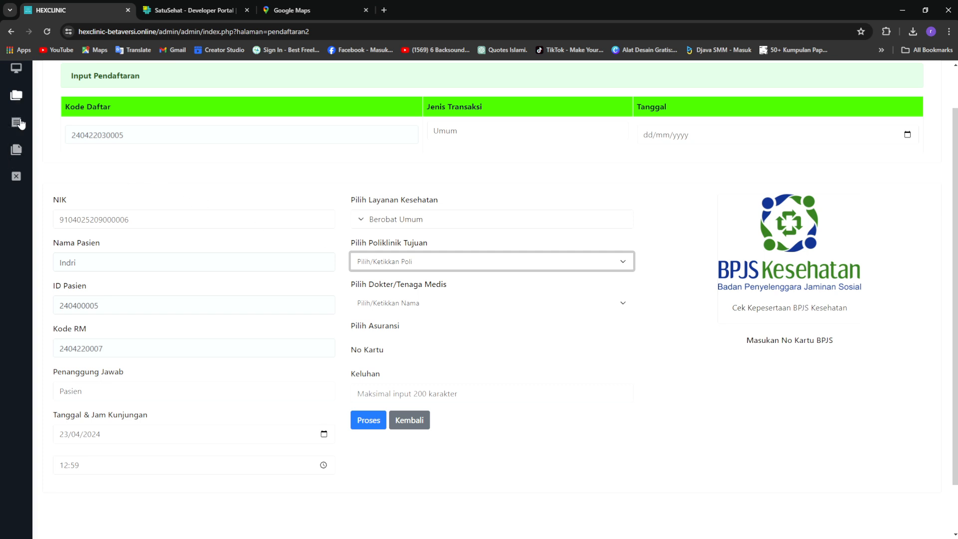
{"action": "scroll", "coordinate": [9, 165], "scroll_direction": "up", "scroll_amount": 1}
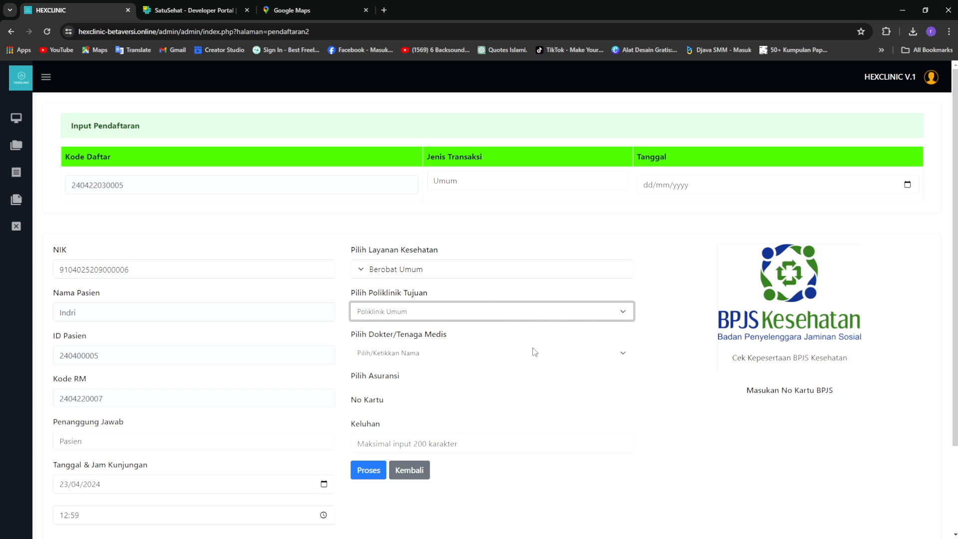
{"action": "left_click", "coordinate": [559, 359]}
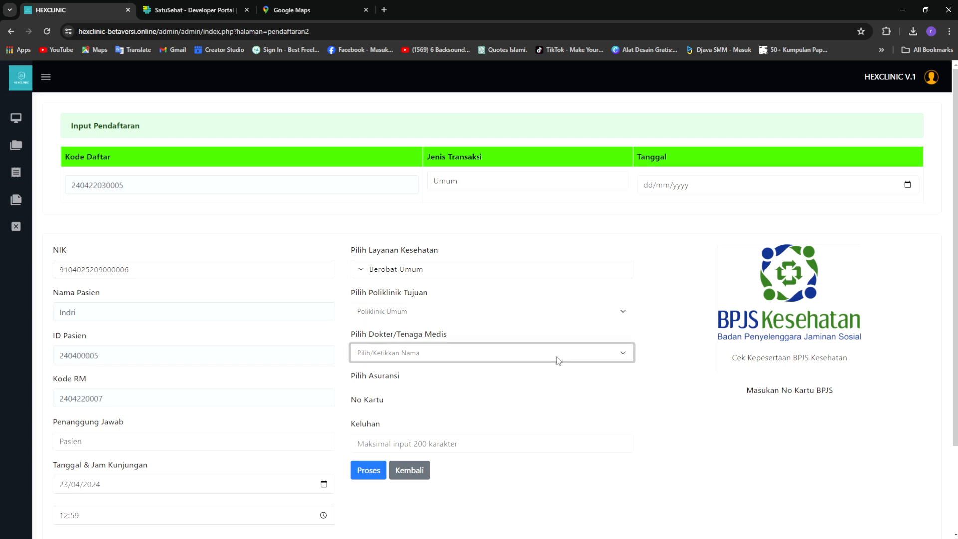
{"action": "left_click", "coordinate": [563, 388]}
{"action": "scroll", "coordinate": [564, 391], "scroll_direction": "down", "scroll_amount": 2}
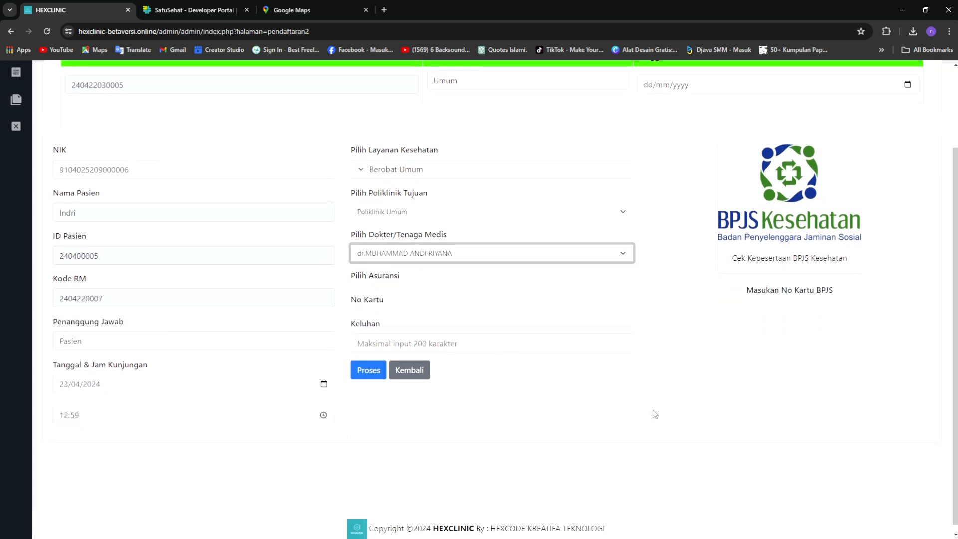
{"action": "scroll", "coordinate": [655, 414], "scroll_direction": "up", "scroll_amount": 2}
Enter the complaint 'Pusing, Demam', date it 23/04/2024, and submit with Proses
{"action": "left_click", "coordinate": [539, 445]}
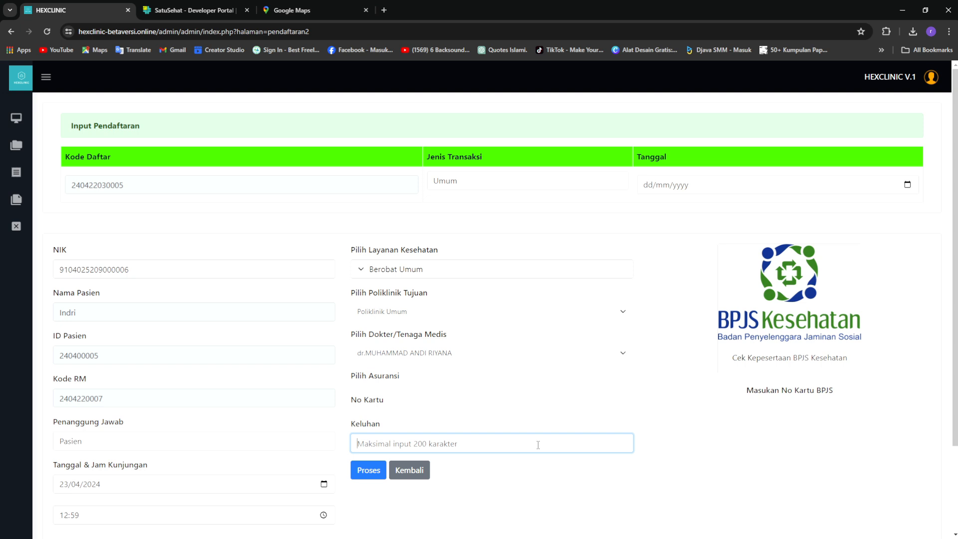
{"action": "type", "text": "Pusing, Demam"}
{"action": "left_click", "coordinate": [674, 483]}
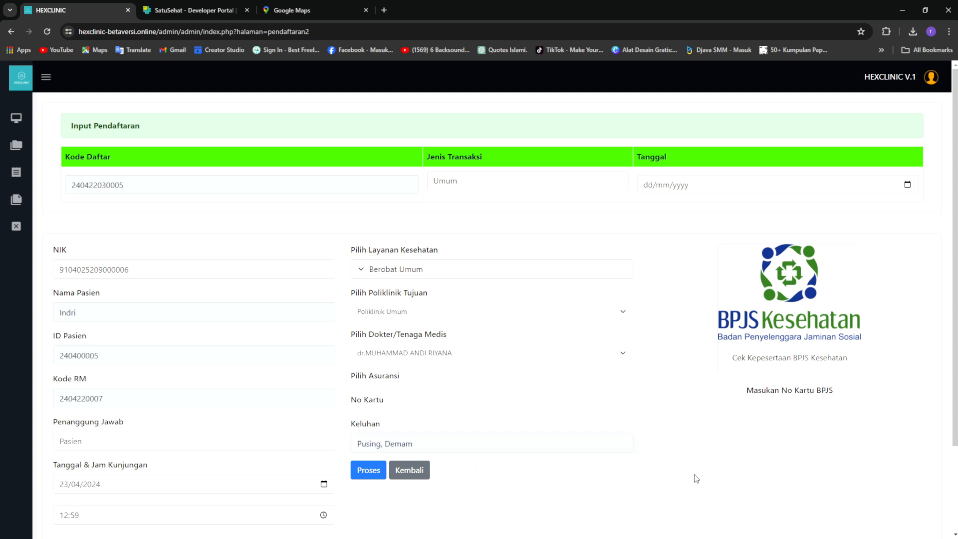
{"action": "left_click", "coordinate": [907, 186]}
{"action": "left_click", "coordinate": [725, 327]}
{"action": "left_click", "coordinate": [672, 421]}
{"action": "scroll", "coordinate": [672, 420], "scroll_direction": "down", "scroll_amount": 3}
{"action": "scroll", "coordinate": [618, 430], "scroll_direction": "up", "scroll_amount": 3}
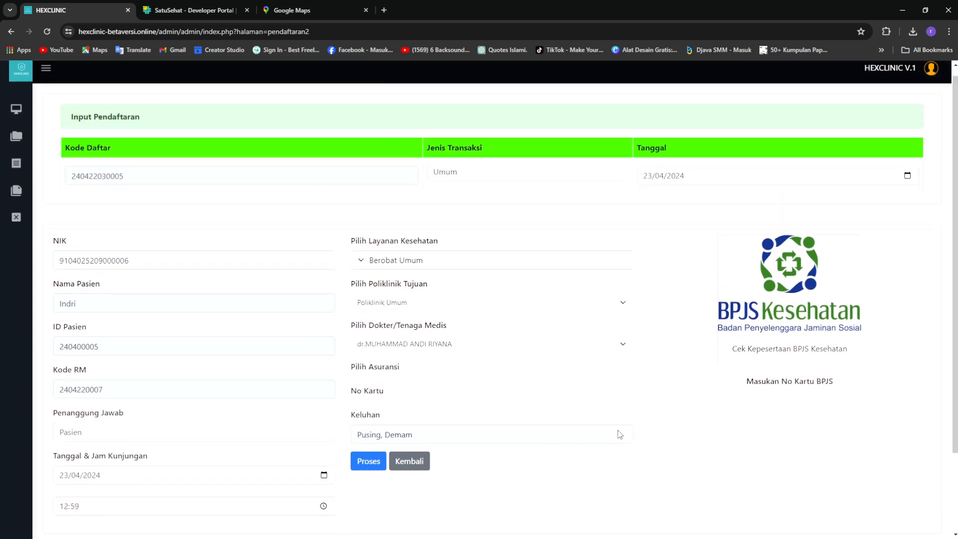
{"action": "left_click", "coordinate": [378, 469]}
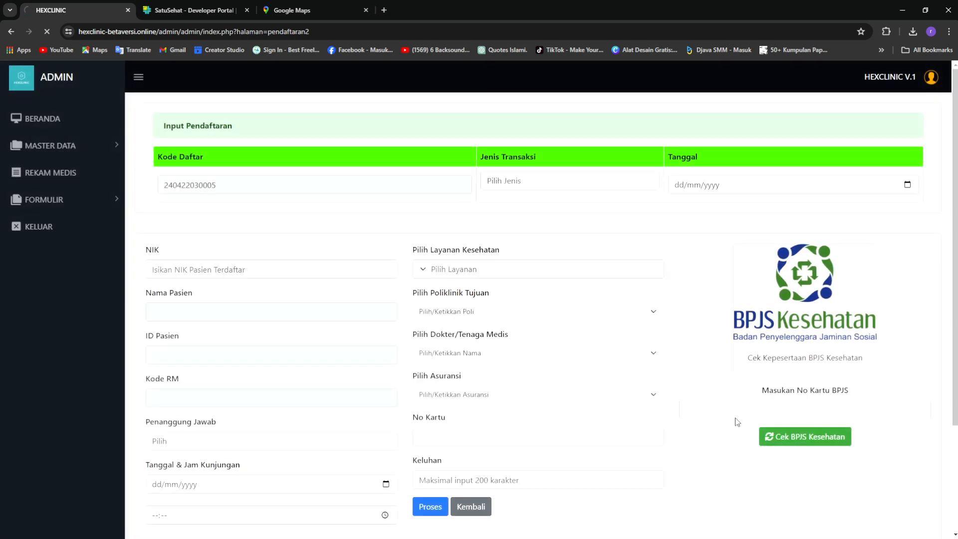
Go back to the dashboard and open the Data Kunjungan patient visit list
{"action": "scroll", "coordinate": [737, 423], "scroll_direction": "down", "scroll_amount": 3}
{"action": "scroll", "coordinate": [738, 422], "scroll_direction": "up", "scroll_amount": 3}
{"action": "left_click", "coordinate": [34, 119]}
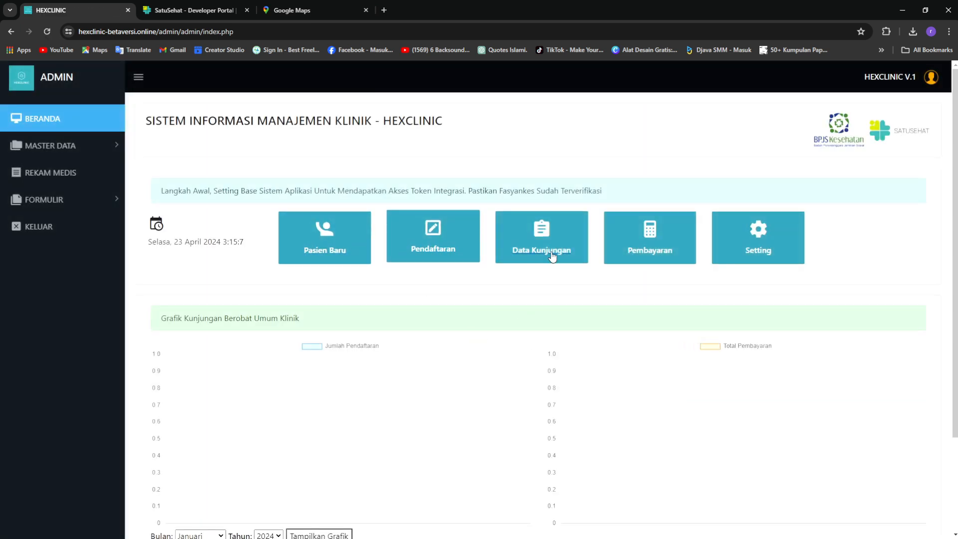
{"action": "left_click", "coordinate": [138, 77]}
{"action": "left_click", "coordinate": [504, 251]}
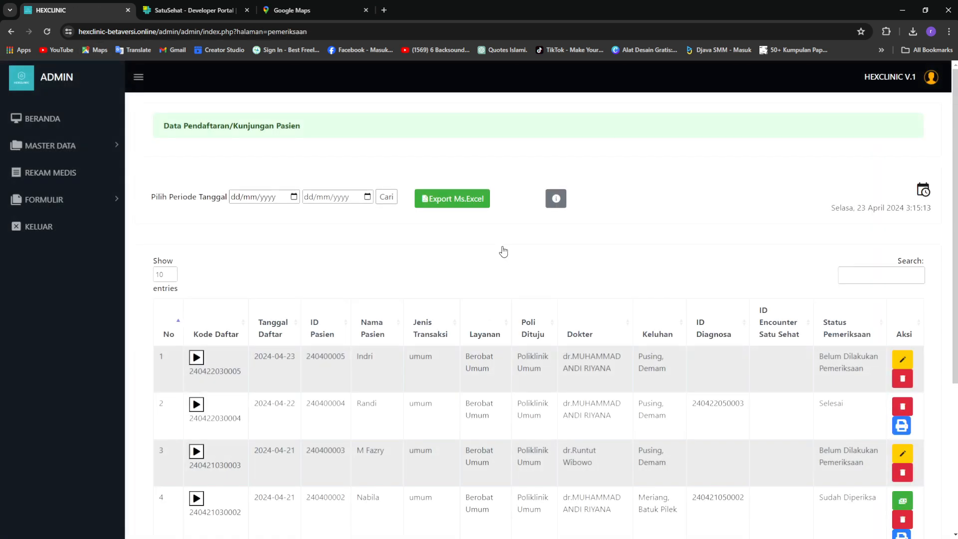
{"action": "left_click", "coordinate": [140, 78]}
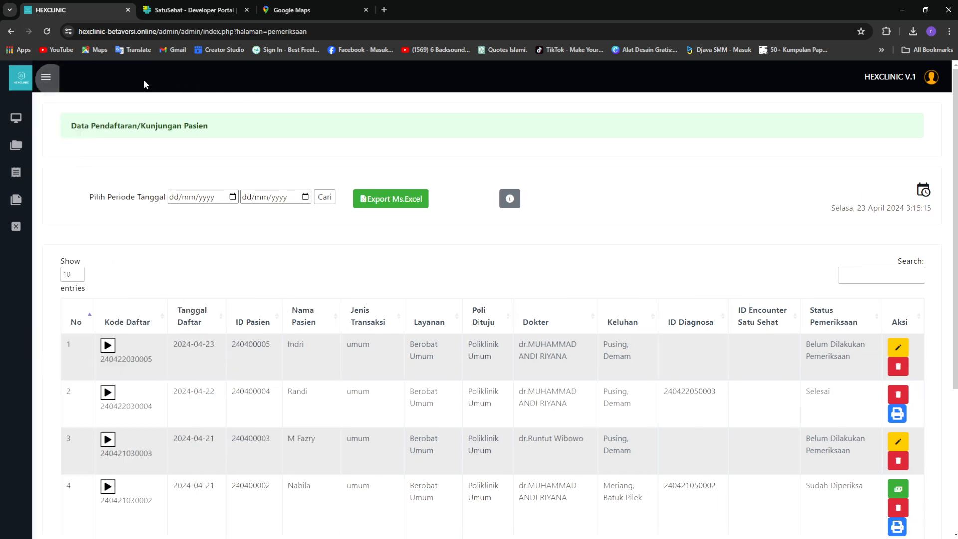
Review the first visit row's date, patient name and patient ID in the table
{"action": "scroll", "coordinate": [403, 330], "scroll_direction": "down", "scroll_amount": 1}
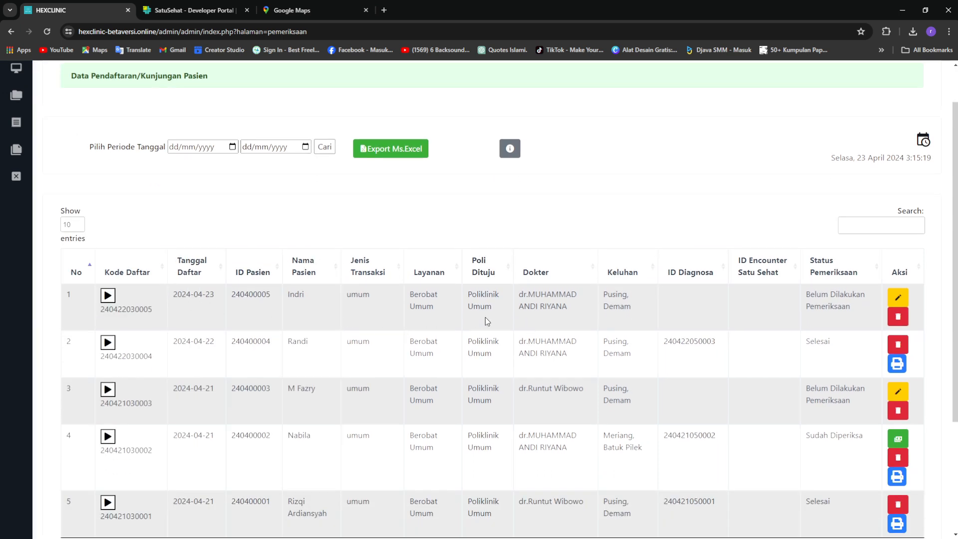
{"action": "left_click_drag", "start_coordinate": [359, 299], "coordinate": [538, 311]}
{"action": "left_click", "coordinate": [576, 323]}
{"action": "double_click", "coordinate": [291, 298]}
{"action": "left_click", "coordinate": [565, 322]}
{"action": "scroll", "coordinate": [468, 216], "scroll_direction": "up", "scroll_amount": 1}
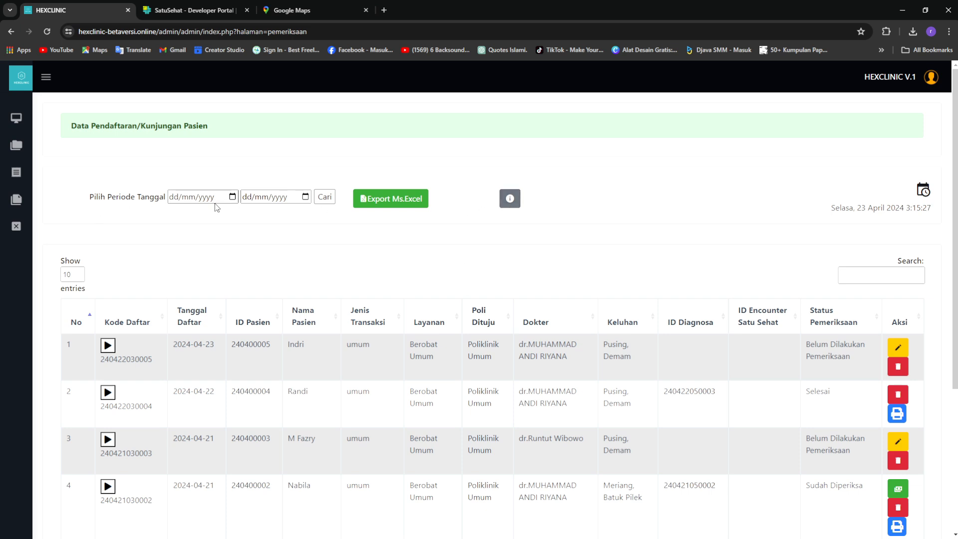
{"action": "scroll", "coordinate": [471, 352], "scroll_direction": "down", "scroll_amount": 1}
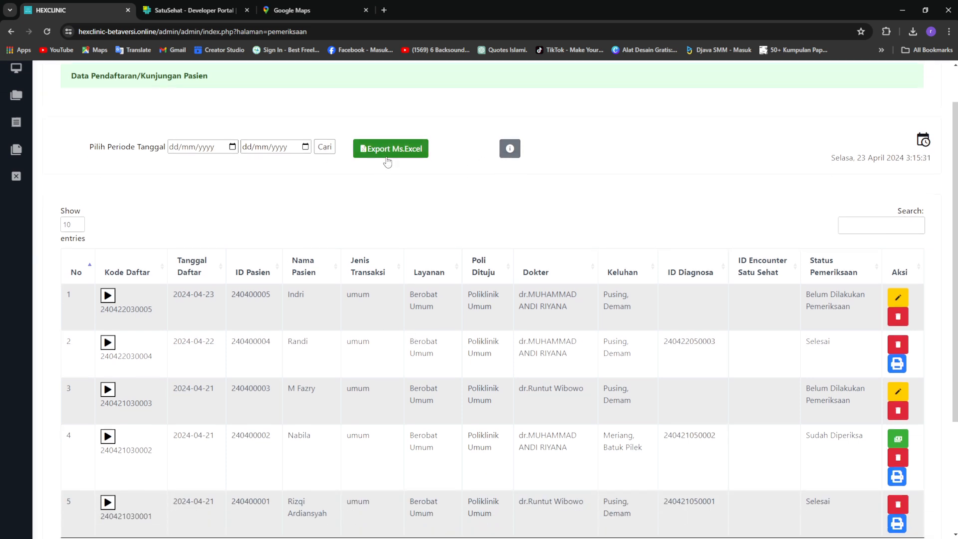
{"action": "left_click_drag", "start_coordinate": [186, 294], "coordinate": [645, 307]}
{"action": "left_click", "coordinate": [638, 293]}
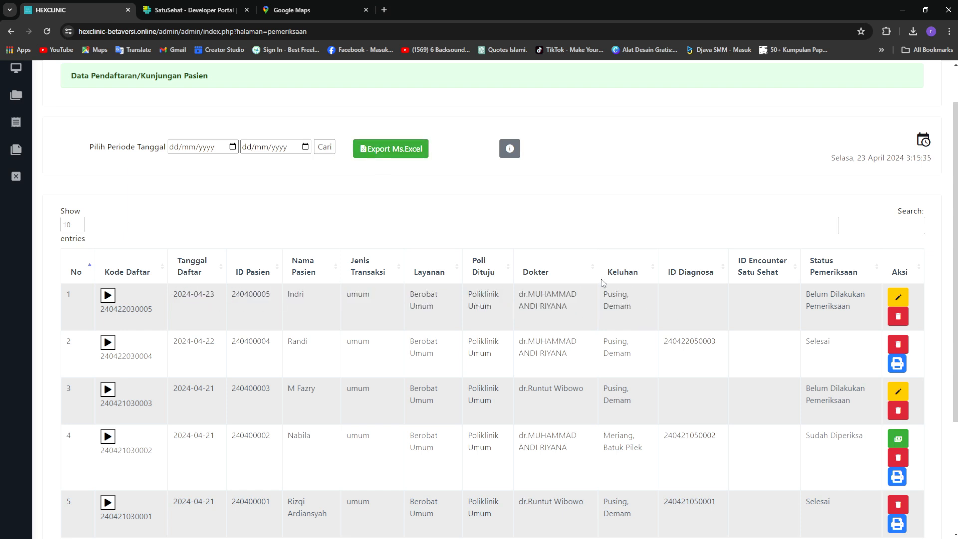
Leave the period filter empty and open the Informasi Aplikasi note via the info button
{"action": "left_click", "coordinate": [230, 148]}
{"action": "left_click", "coordinate": [401, 196]}
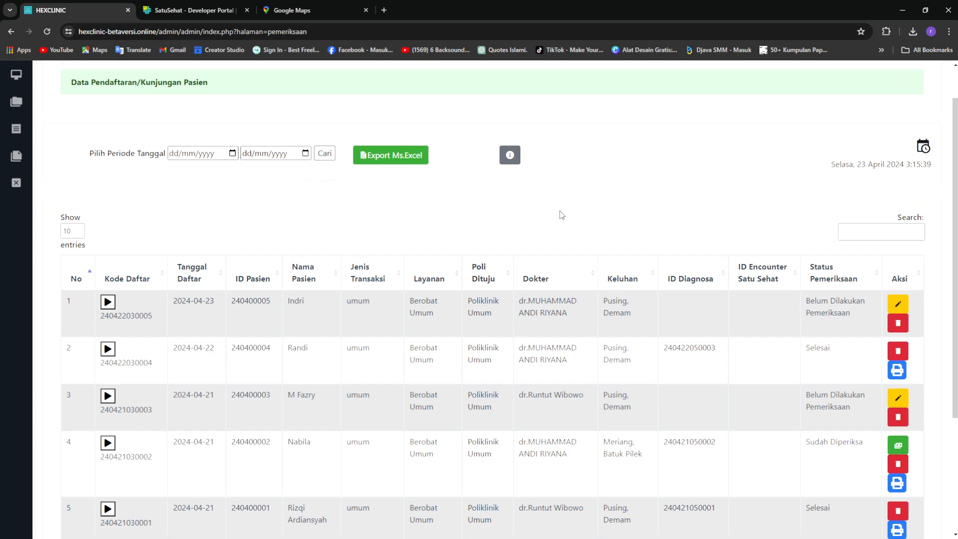
{"action": "scroll", "coordinate": [561, 215], "scroll_direction": "up", "scroll_amount": 1}
{"action": "left_click", "coordinate": [511, 202]}
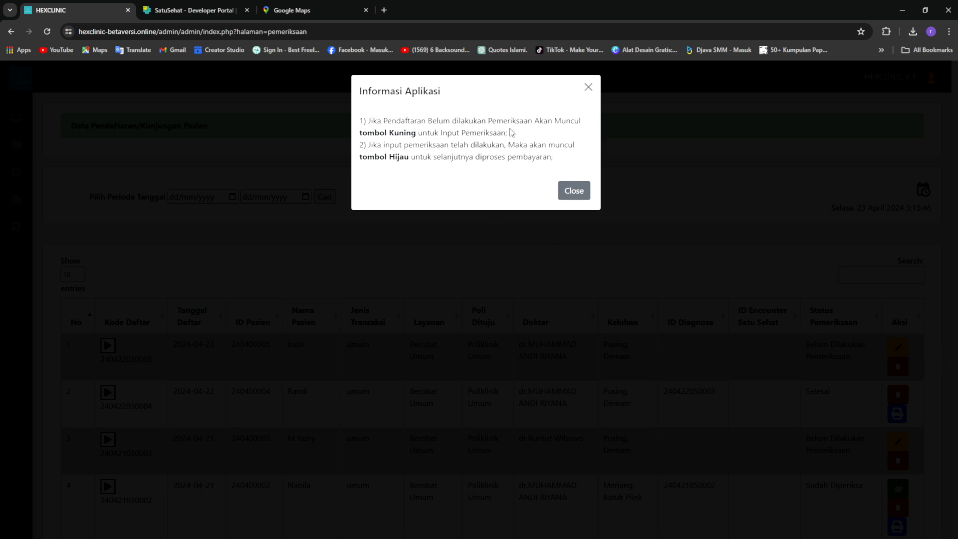
Read the Informasi Aplikasi rules on examination and payment status, then close the note
{"action": "left_click_drag", "start_coordinate": [369, 121], "coordinate": [475, 121]}
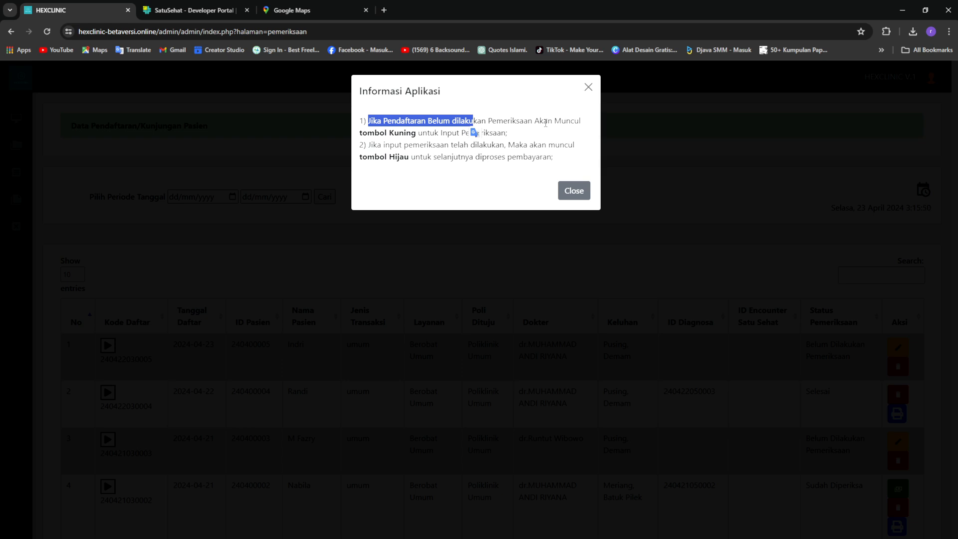
{"action": "left_click_drag", "start_coordinate": [383, 132], "coordinate": [517, 139]}
{"action": "left_click", "coordinate": [542, 141]}
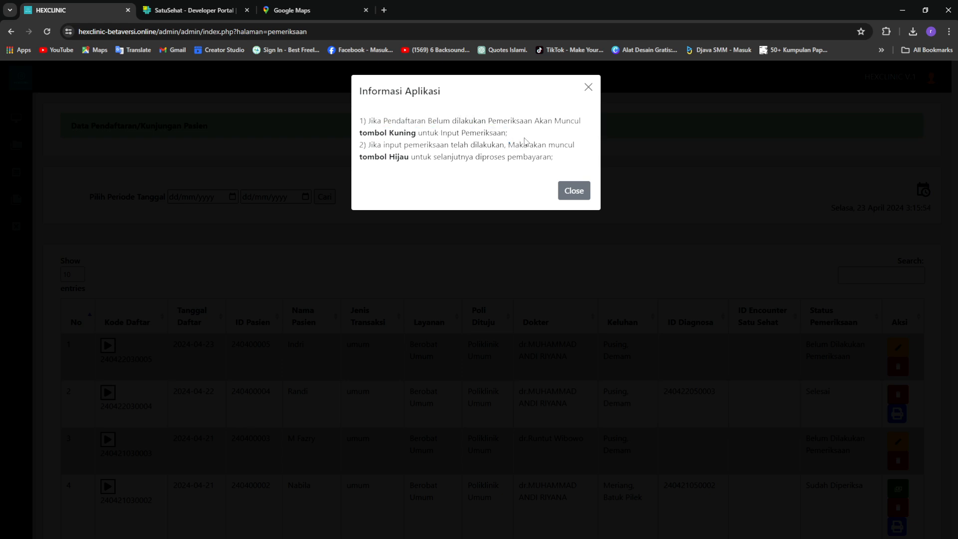
{"action": "left_click_drag", "start_coordinate": [384, 146], "coordinate": [499, 145]}
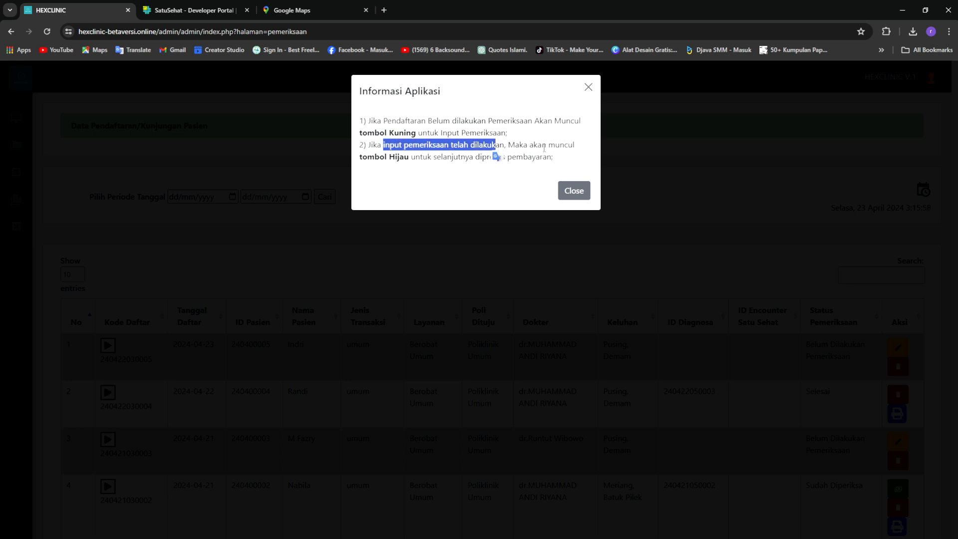
{"action": "left_click", "coordinate": [433, 157]}
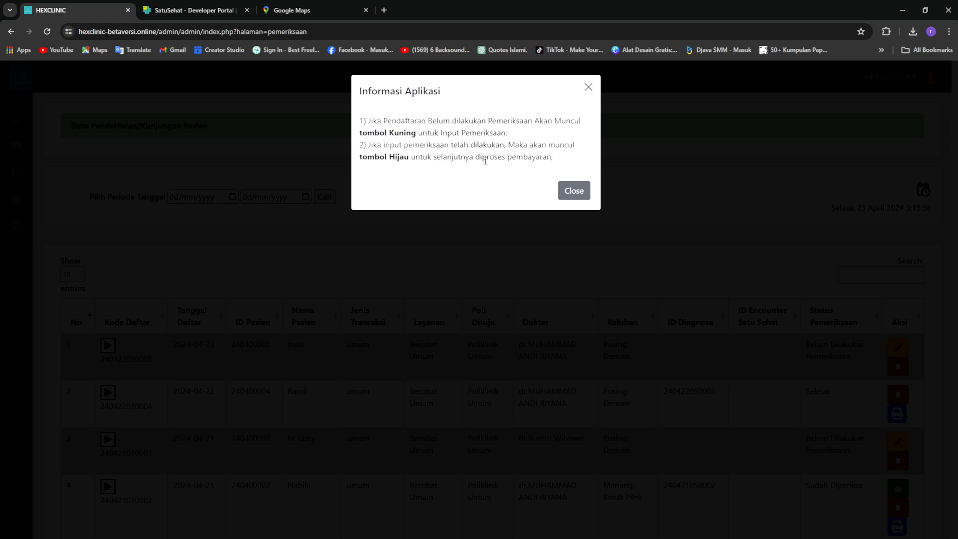
{"action": "left_click", "coordinate": [572, 193]}
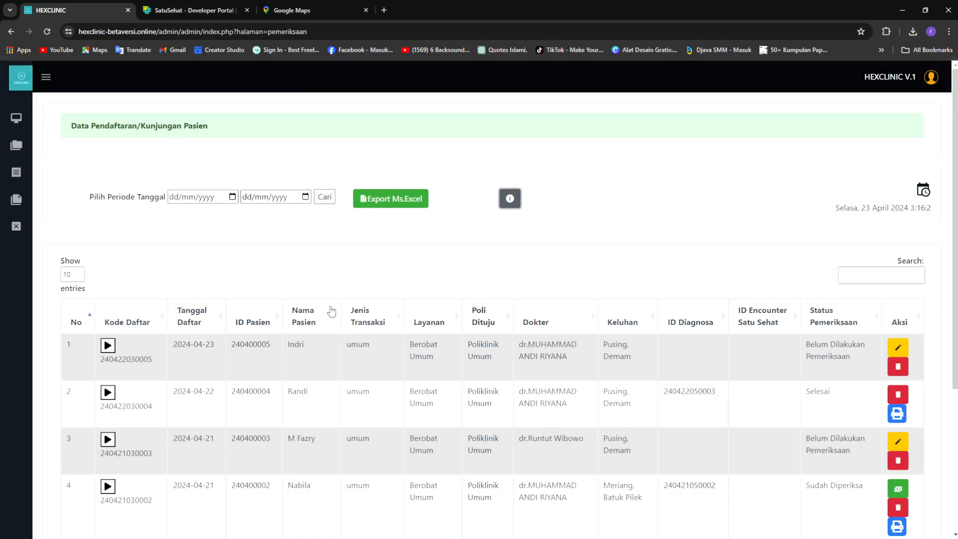
{"action": "scroll", "coordinate": [331, 316], "scroll_direction": "down", "scroll_amount": 2}
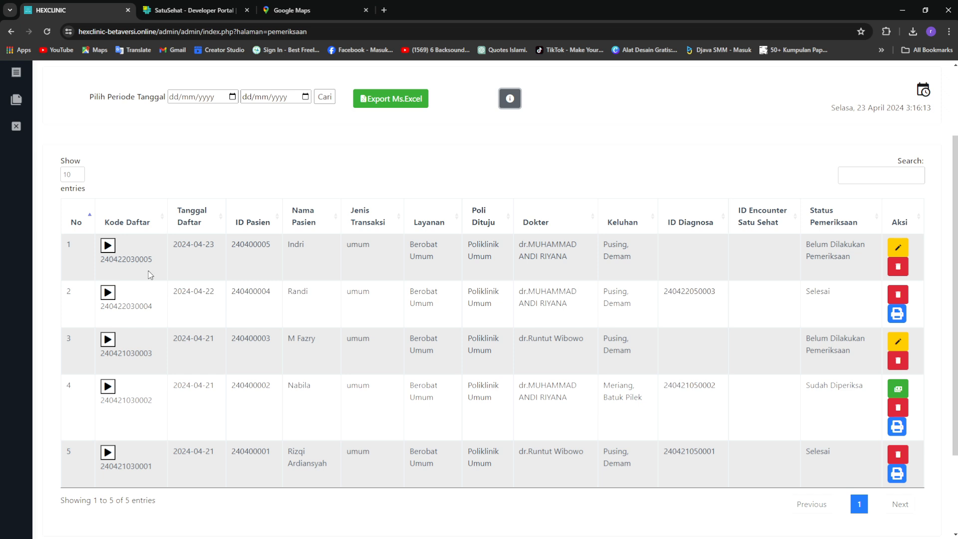
{"action": "scroll", "coordinate": [111, 252], "scroll_direction": "up", "scroll_amount": 1}
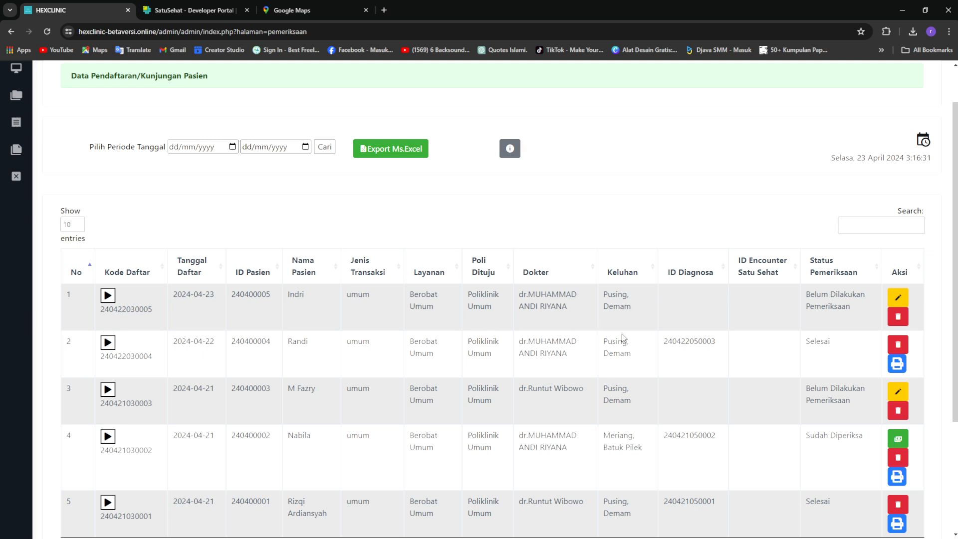
Open the first visit's examination form and review its registration code, date and patient code
{"action": "left_click", "coordinate": [904, 299]}
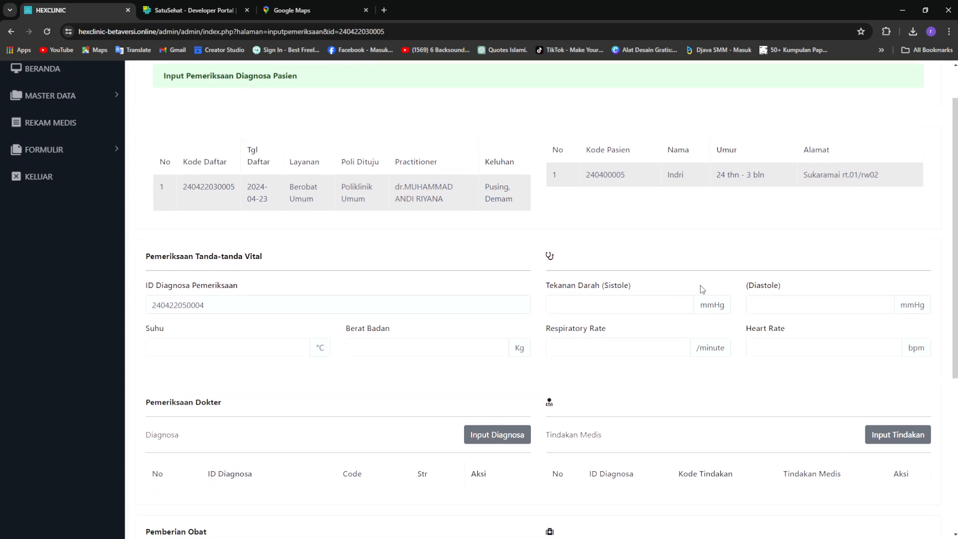
{"action": "left_click", "coordinate": [138, 78]}
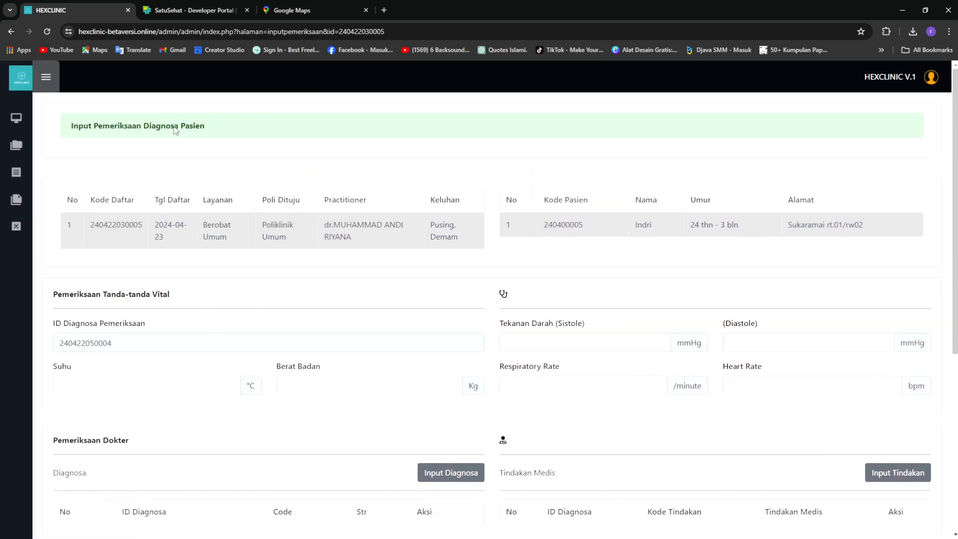
{"action": "left_click_drag", "start_coordinate": [86, 226], "coordinate": [296, 224]}
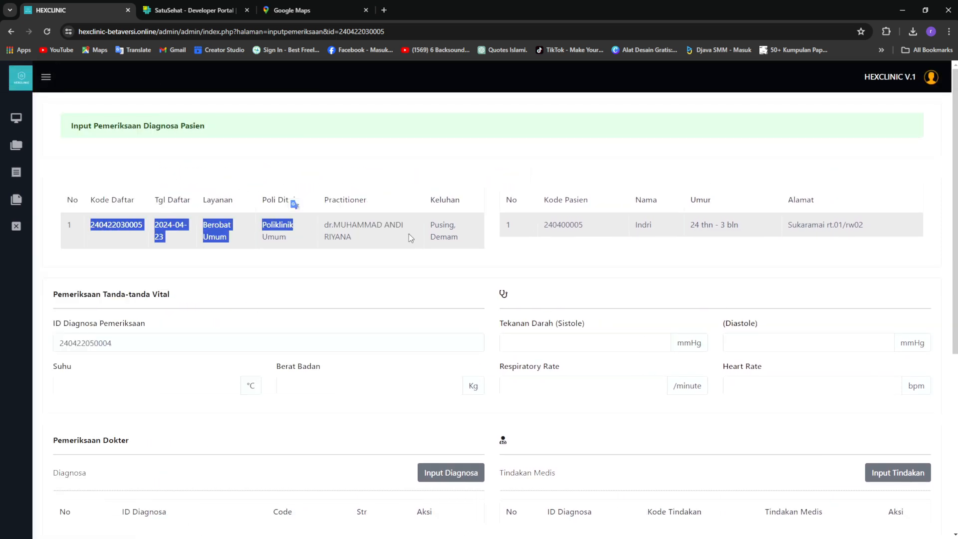
{"action": "left_click", "coordinate": [280, 252]}
{"action": "left_click_drag", "start_coordinate": [107, 220], "coordinate": [192, 239]}
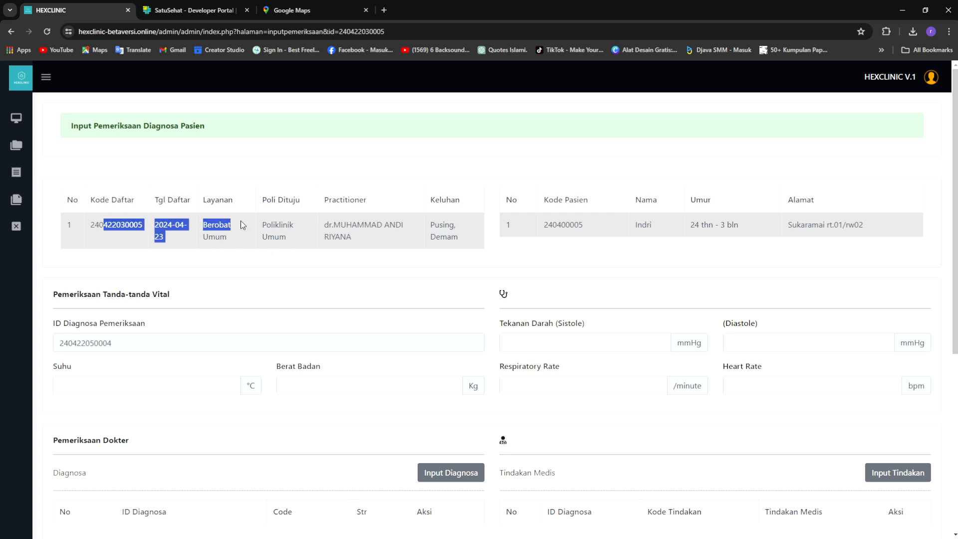
{"action": "left_click", "coordinate": [532, 247]}
{"action": "double_click", "coordinate": [546, 226]}
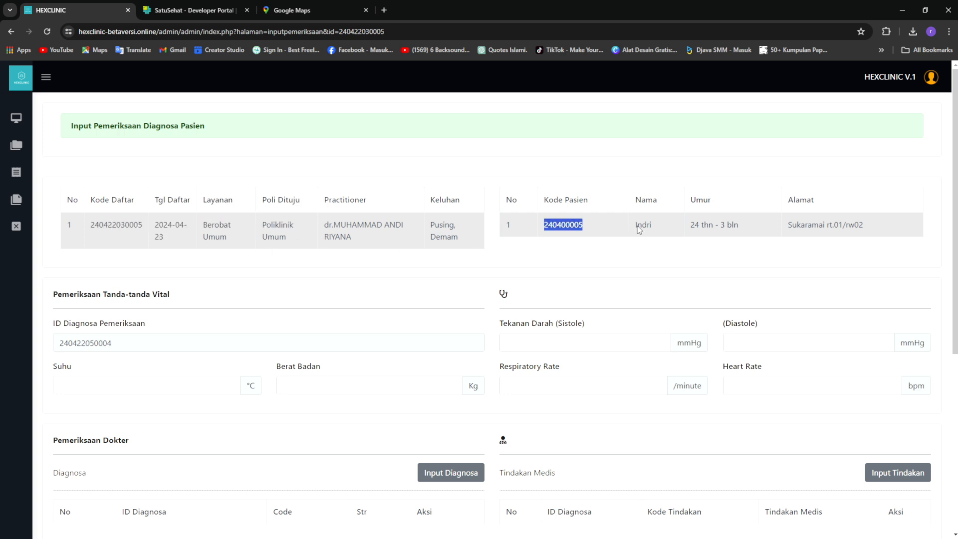
{"action": "left_click", "coordinate": [751, 264]}
{"action": "scroll", "coordinate": [252, 257], "scroll_direction": "down", "scroll_amount": 1}
{"action": "scroll", "coordinate": [286, 241], "scroll_direction": "down", "scroll_amount": 5}
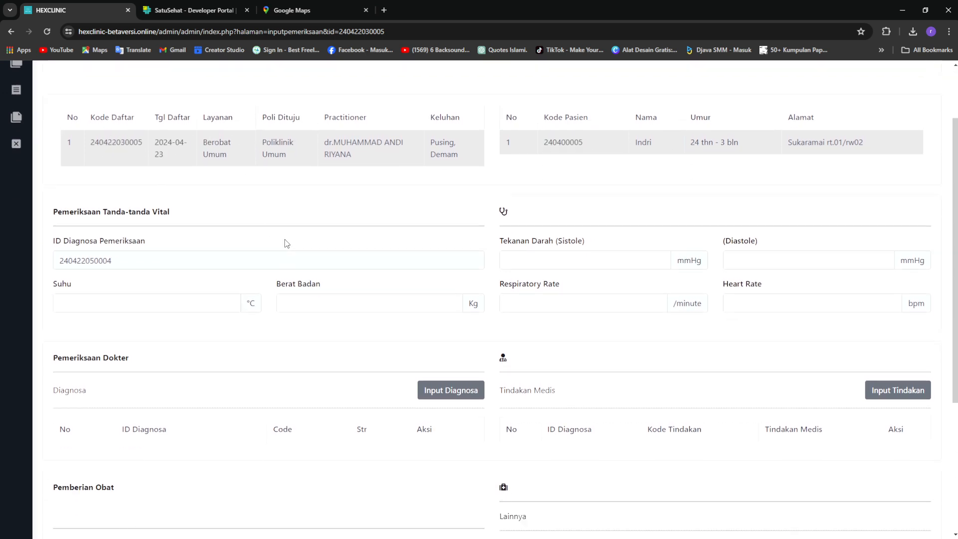
{"action": "scroll", "coordinate": [286, 241], "scroll_direction": "up", "scroll_amount": 2}
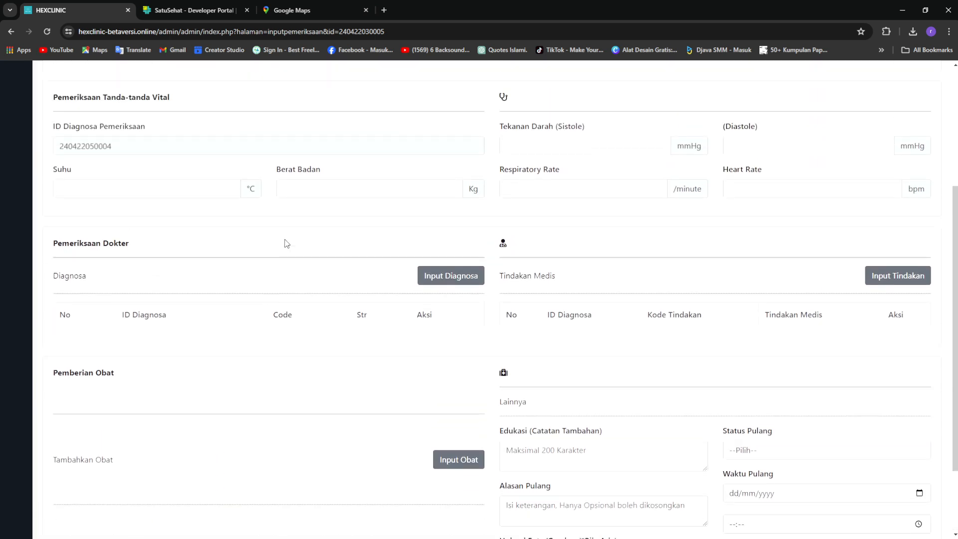
Enter body temperature 31 and body weight 45, correcting the mistyped 70
{"action": "left_click", "coordinate": [215, 186]}
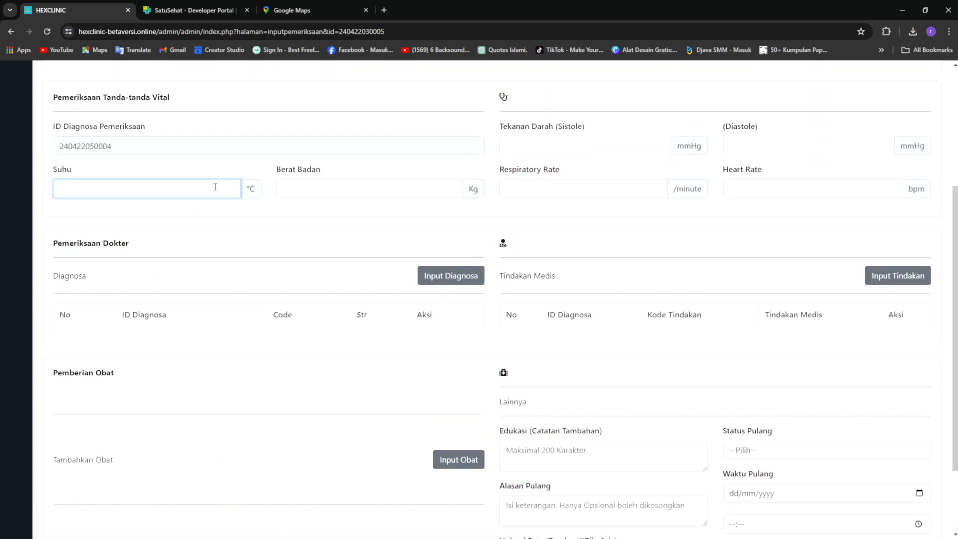
{"action": "type", "text": "31"}
{"action": "left_click", "coordinate": [353, 193]}
{"action": "type", "text": "70"}
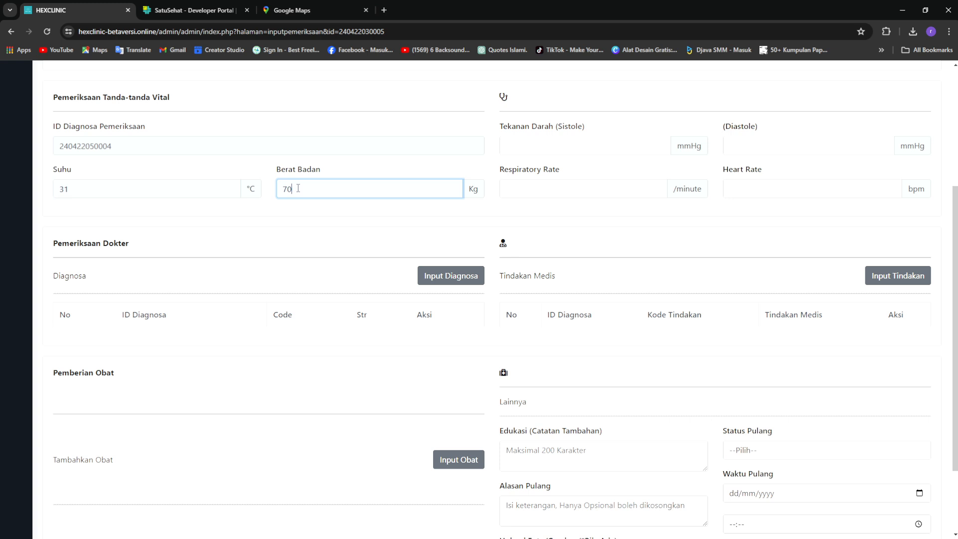
{"action": "left_click_drag", "start_coordinate": [307, 196], "coordinate": [270, 194]}
{"action": "key", "text": "BackSpace"}
{"action": "type", "text": "45"}
Record blood pressure as systolic 100 and diastolic 90
{"action": "left_click", "coordinate": [594, 145]}
{"action": "type", "text": "110"}
{"action": "key", "text": "BackSpace"}
{"action": "key", "text": "BackSpace"}
{"action": "type", "text": "00"}
{"action": "left_click", "coordinate": [798, 145]}
{"action": "type", "text": "90"}
{"action": "key", "text": "BackSpace"}
{"action": "key", "text": "BackSpace"}
{"action": "type", "text": "100"}
{"action": "key", "text": "BackSpace"}
{"action": "key", "text": "BackSpace"}
{"action": "key", "text": "BackSpace"}
{"action": "type", "text": "90"}
Enter respiratory rate 70 and heart rate 70
{"action": "left_click", "coordinate": [573, 187]}
{"action": "type", "text": "70"}
{"action": "left_click", "coordinate": [789, 188]}
{"action": "type", "text": "70"}
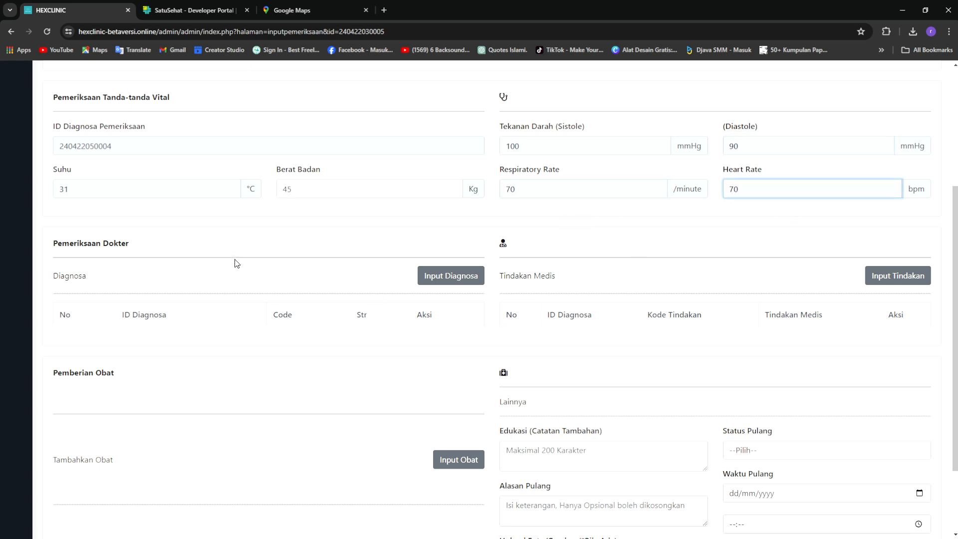
{"action": "scroll", "coordinate": [235, 263], "scroll_direction": "up", "scroll_amount": 1}
{"action": "scroll", "coordinate": [319, 320], "scroll_direction": "down", "scroll_amount": 2}
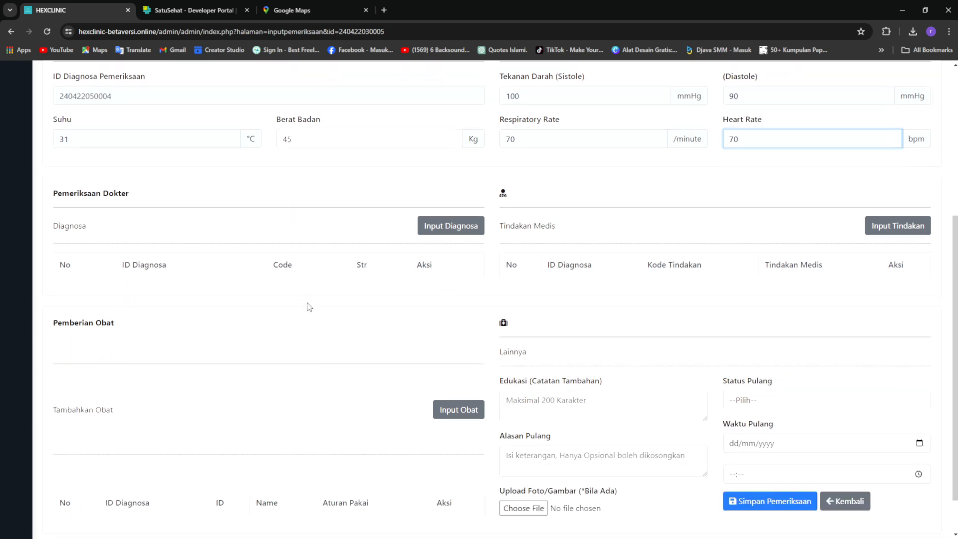
{"action": "left_click", "coordinate": [446, 226]}
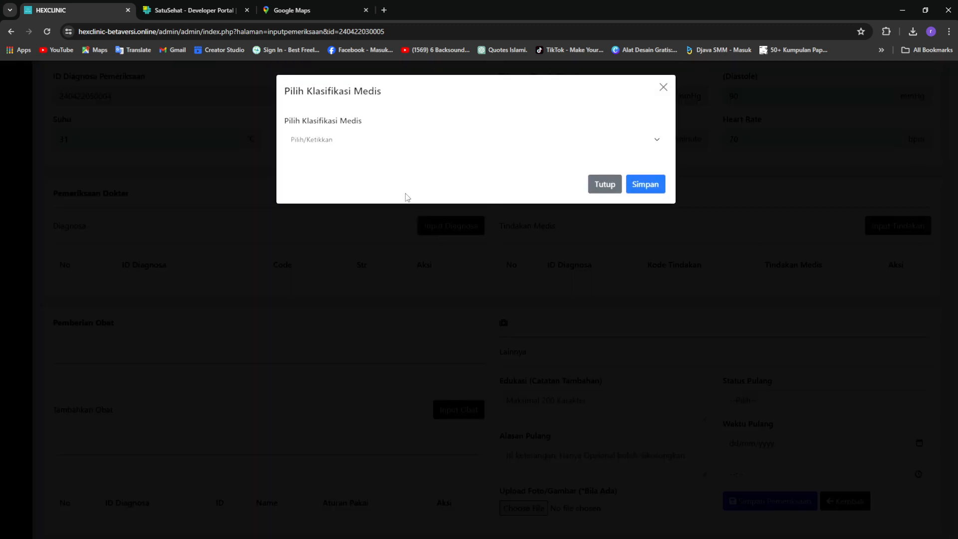
Open the Pilih/Ketikkan dropdown in the Pilih Klasifikasi Medis dialog
{"action": "left_click", "coordinate": [451, 139]}
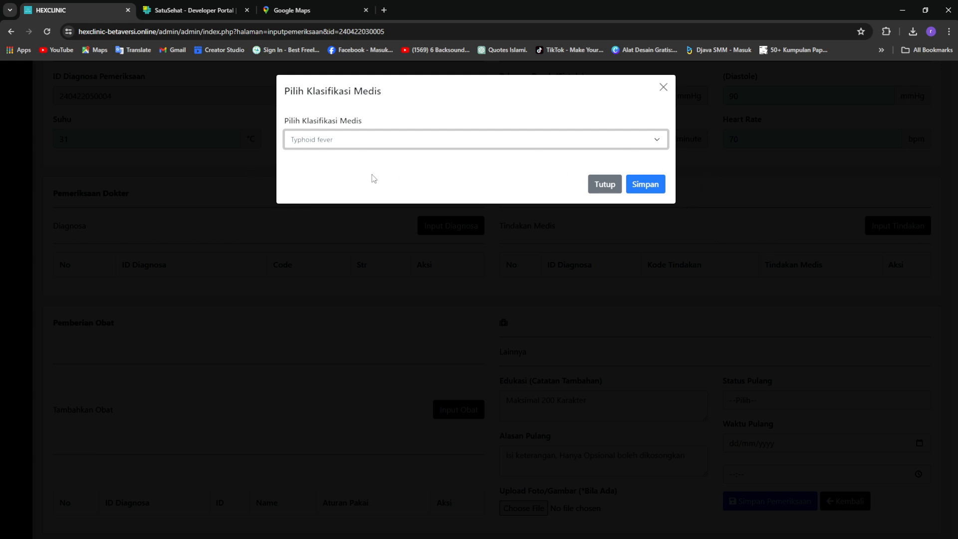
Save Typhoid fever (A01.0) as the diagnosis and close the classification dialog
{"action": "left_click", "coordinate": [390, 151]}
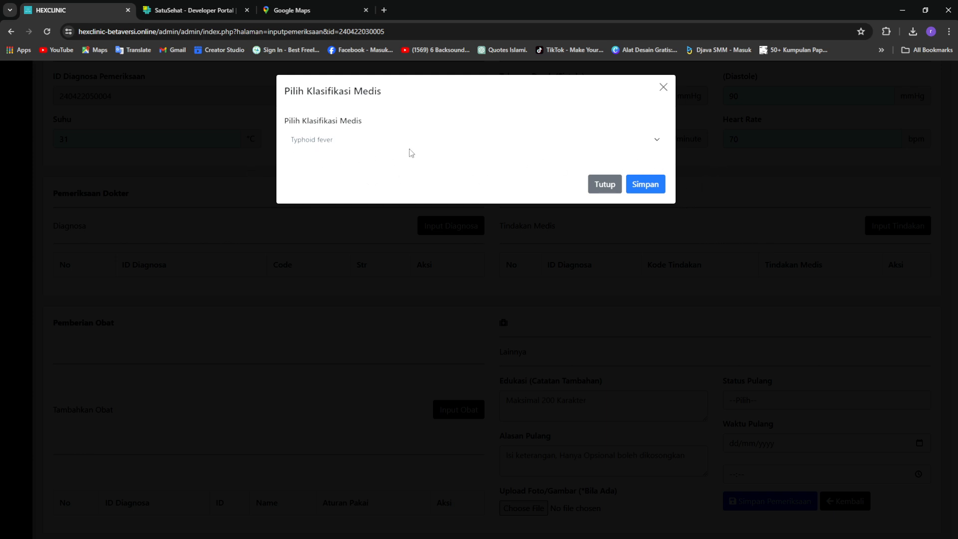
{"action": "left_click", "coordinate": [646, 186]}
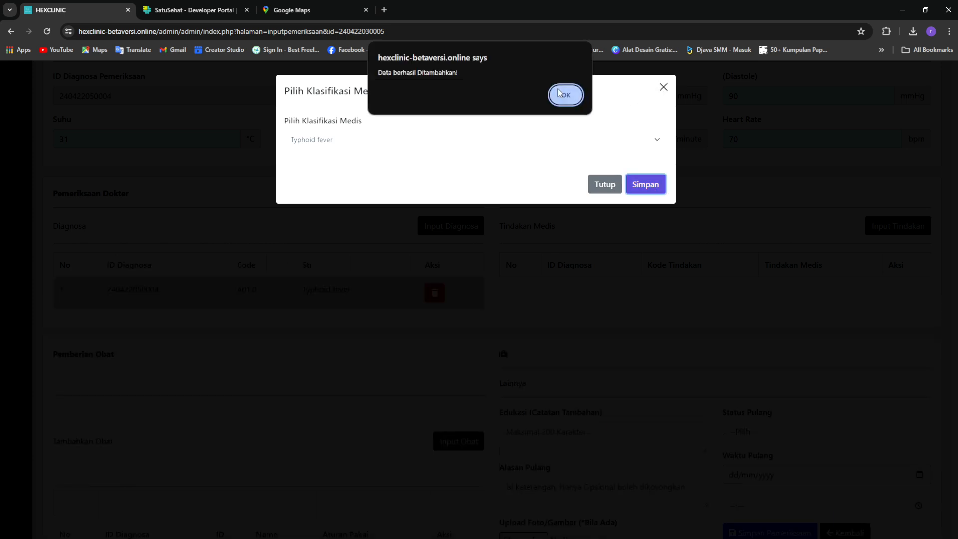
{"action": "left_click", "coordinate": [564, 95]}
{"action": "left_click", "coordinate": [604, 184]}
{"action": "left_click_drag", "start_coordinate": [116, 290], "coordinate": [250, 299]}
Add 00.1 Pharmaceuticals as the medical action and close its dialog
{"action": "left_click", "coordinate": [333, 311]}
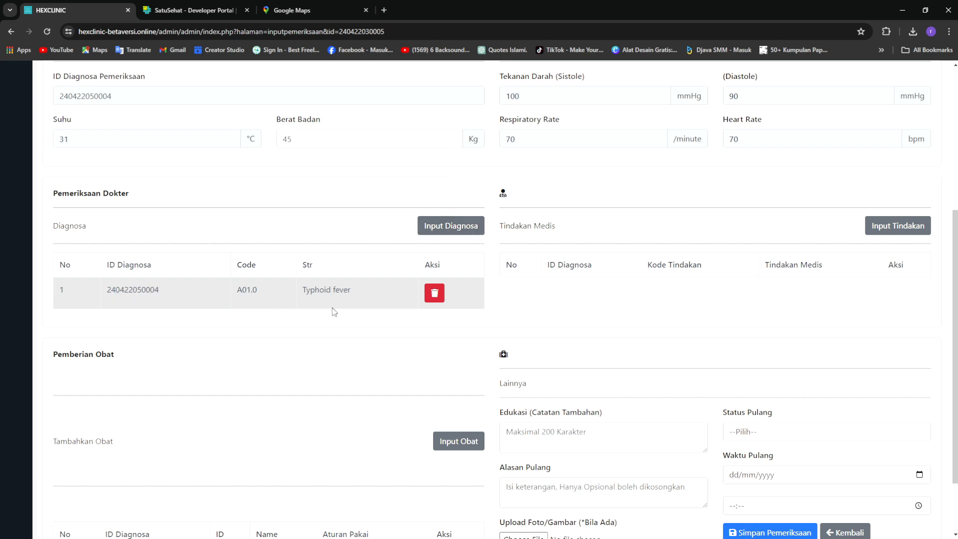
{"action": "scroll", "coordinate": [869, 262], "scroll_direction": "up", "scroll_amount": 2}
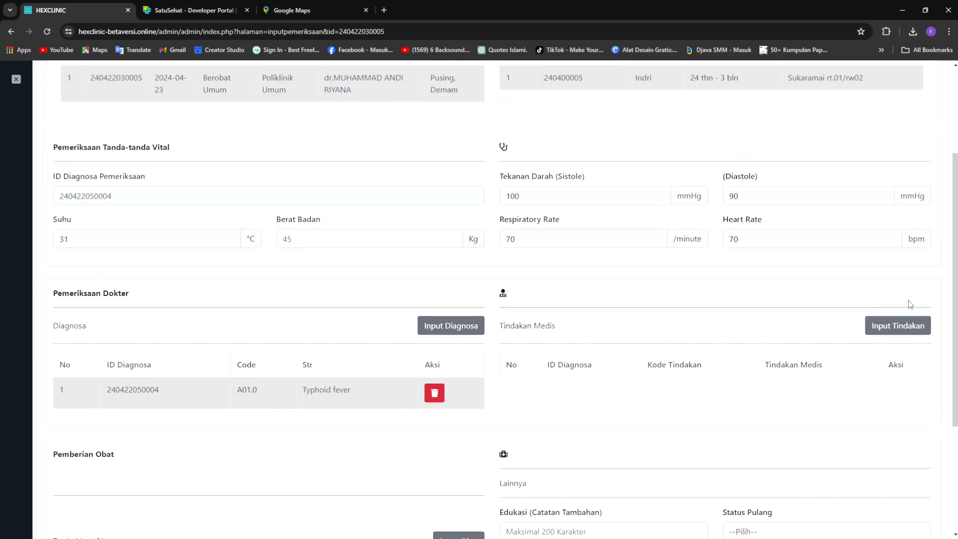
{"action": "left_click", "coordinate": [904, 330]}
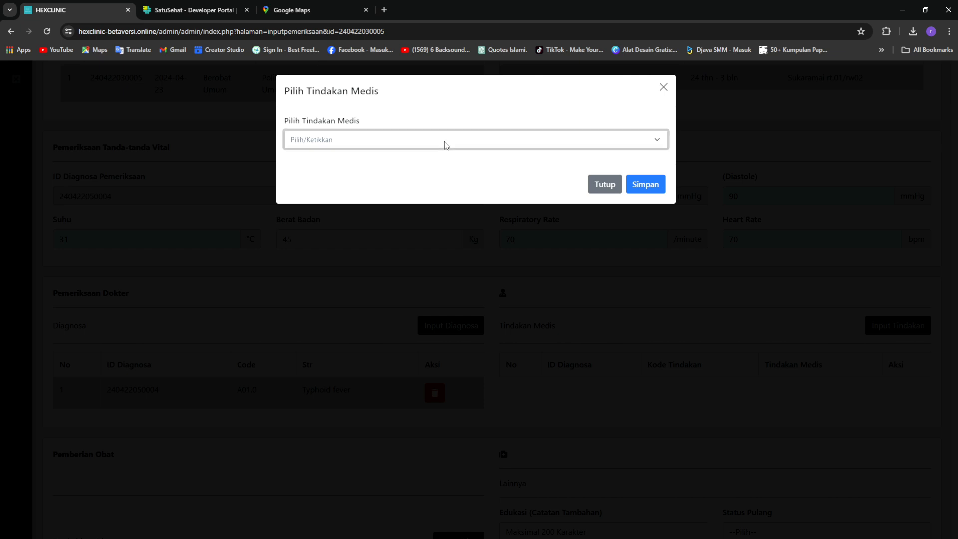
{"action": "key", "text": "Down"}
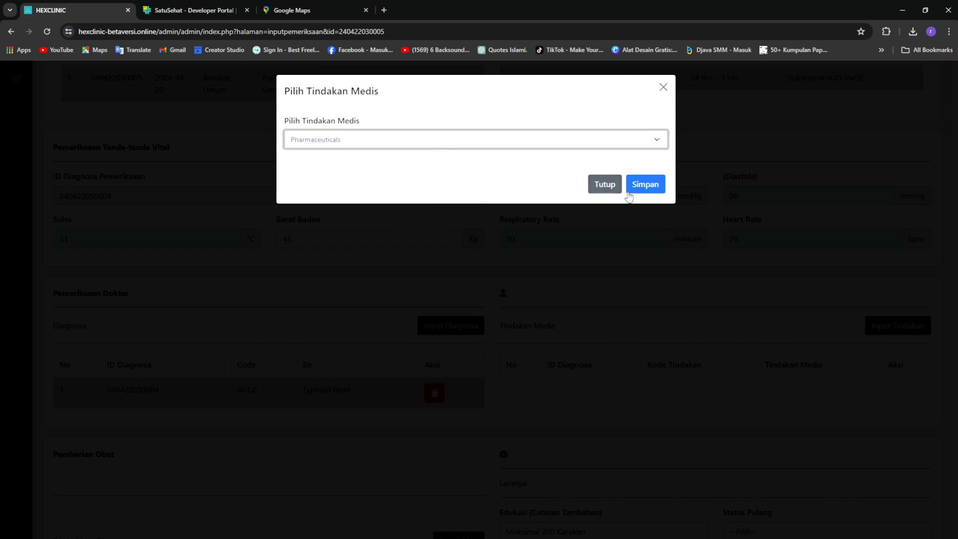
{"action": "left_click", "coordinate": [656, 189]}
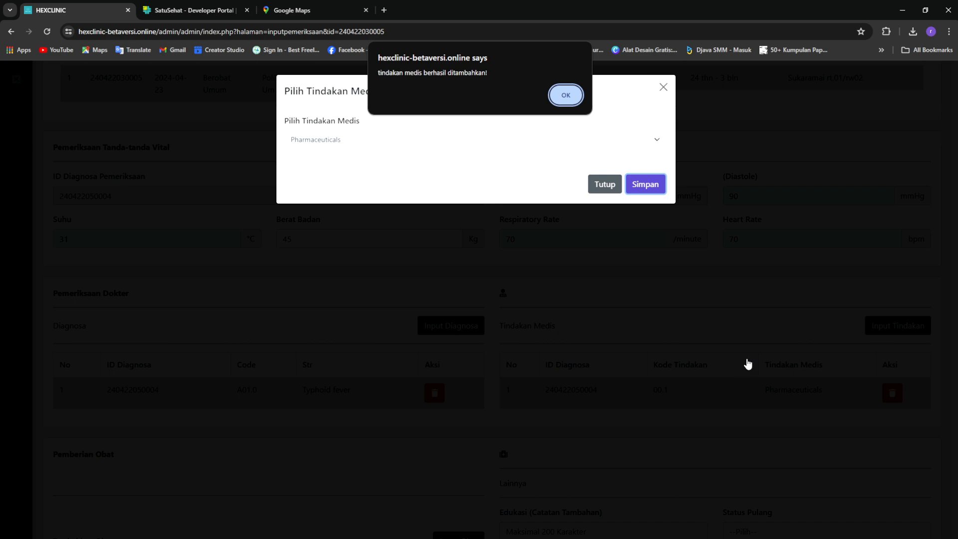
{"action": "left_click", "coordinate": [580, 98]}
{"action": "left_click", "coordinate": [607, 186]}
Reopen the medical action dialog and close it again without changes
{"action": "scroll", "coordinate": [712, 310], "scroll_direction": "down", "scroll_amount": 2}
{"action": "scroll", "coordinate": [712, 309], "scroll_direction": "down", "scroll_amount": 1}
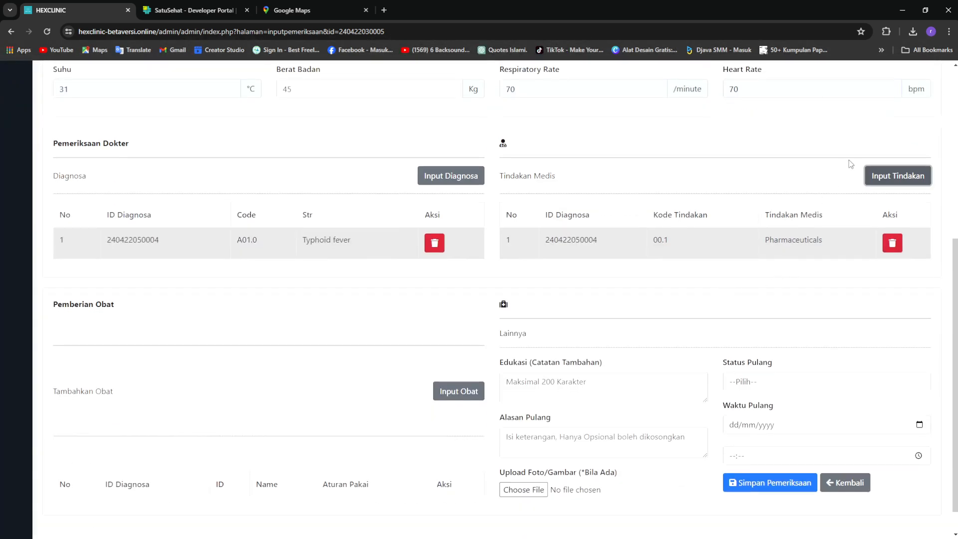
{"action": "left_click", "coordinate": [893, 175]}
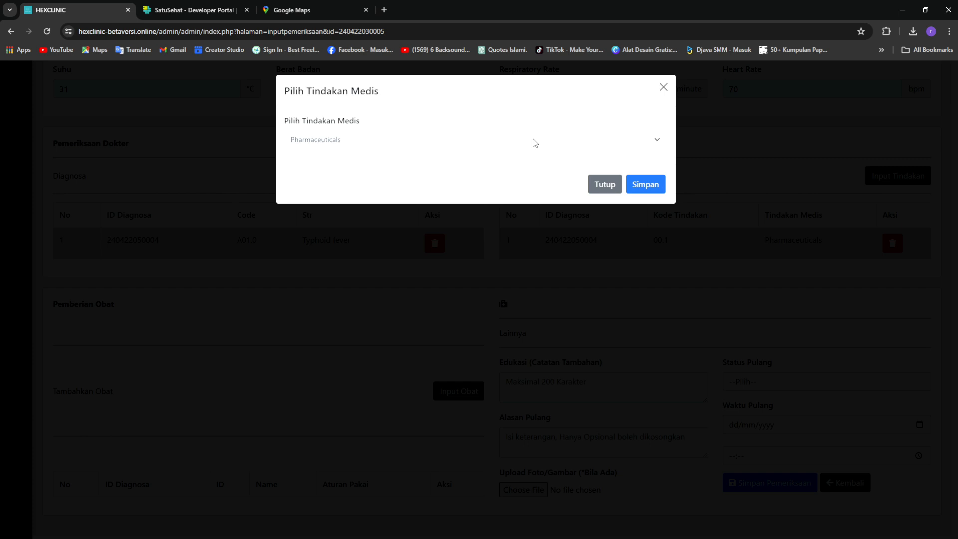
{"action": "left_click", "coordinate": [664, 88]}
{"action": "scroll", "coordinate": [214, 328], "scroll_direction": "down", "scroll_amount": 1}
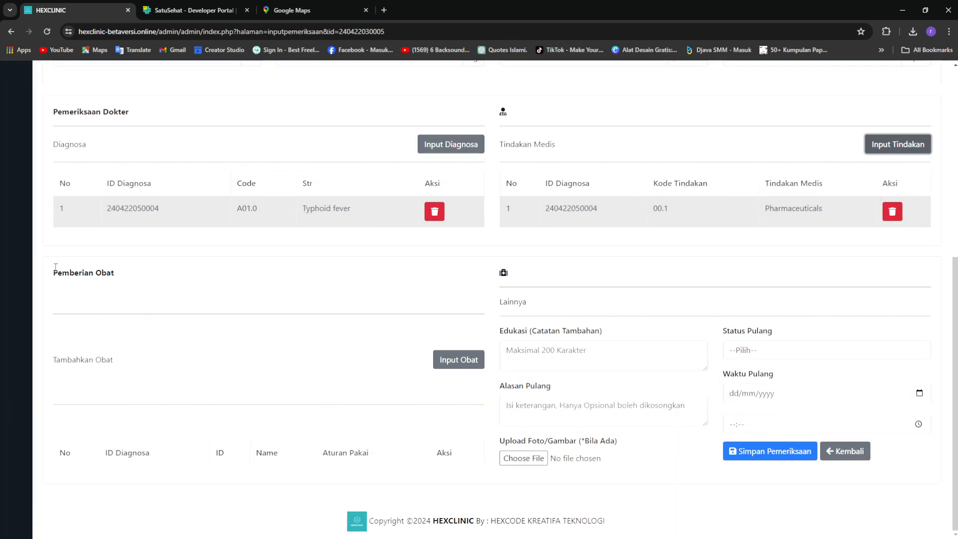
{"action": "left_click_drag", "start_coordinate": [50, 272], "coordinate": [128, 282]}
{"action": "left_click", "coordinate": [256, 296]}
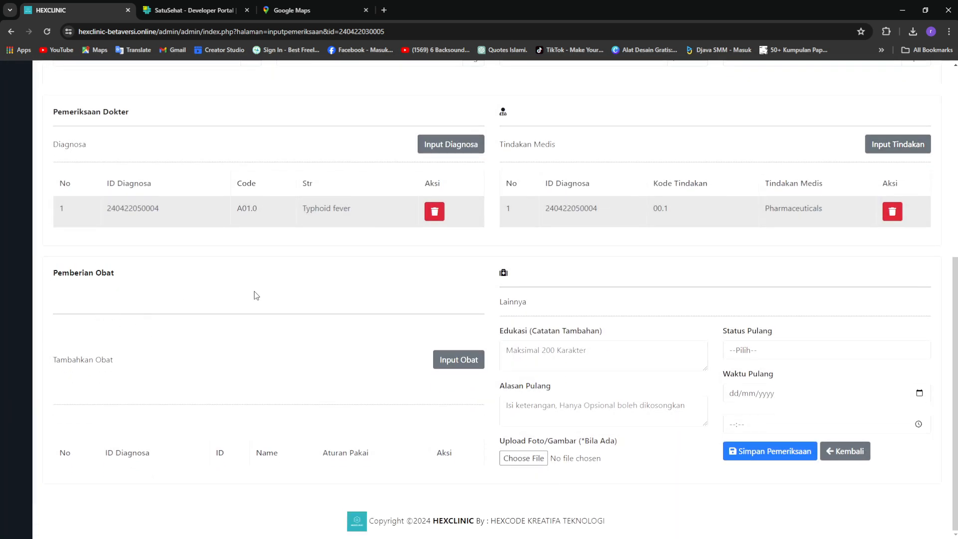
Prescribe Paracetamol 500 mg Tablet (OMEGRIP) with 3x1 Sesudah Makan usage
{"action": "left_click", "coordinate": [479, 368]}
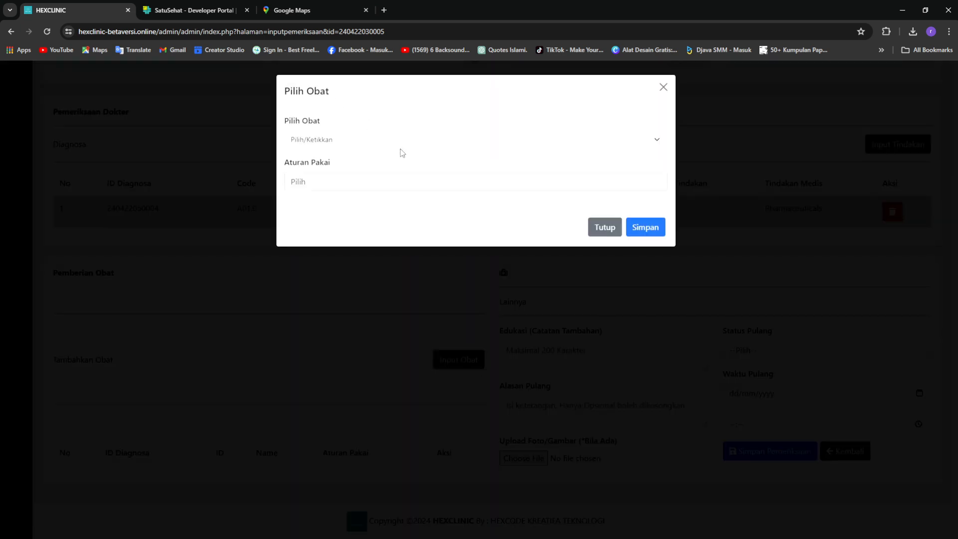
{"action": "left_click", "coordinate": [416, 140]}
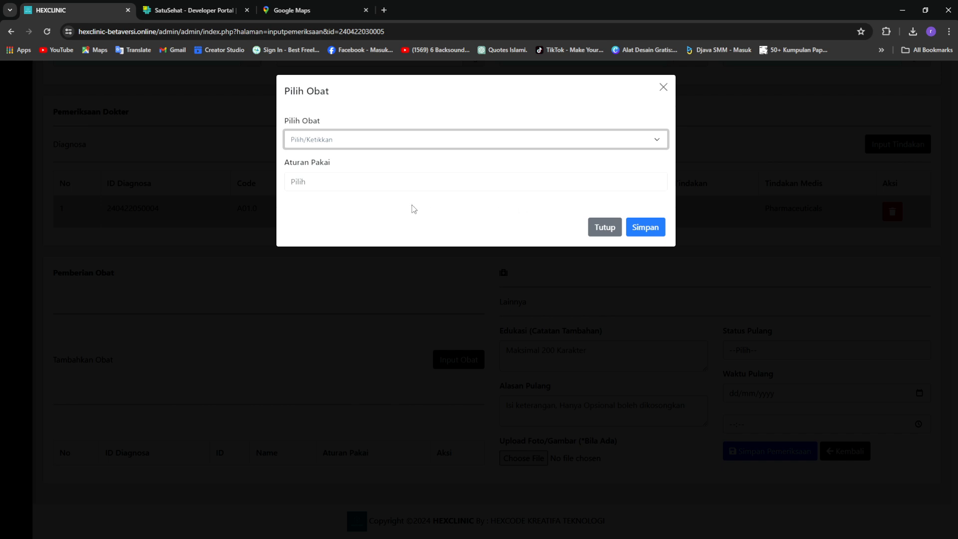
{"action": "left_click", "coordinate": [451, 204]}
{"action": "left_click", "coordinate": [568, 188]}
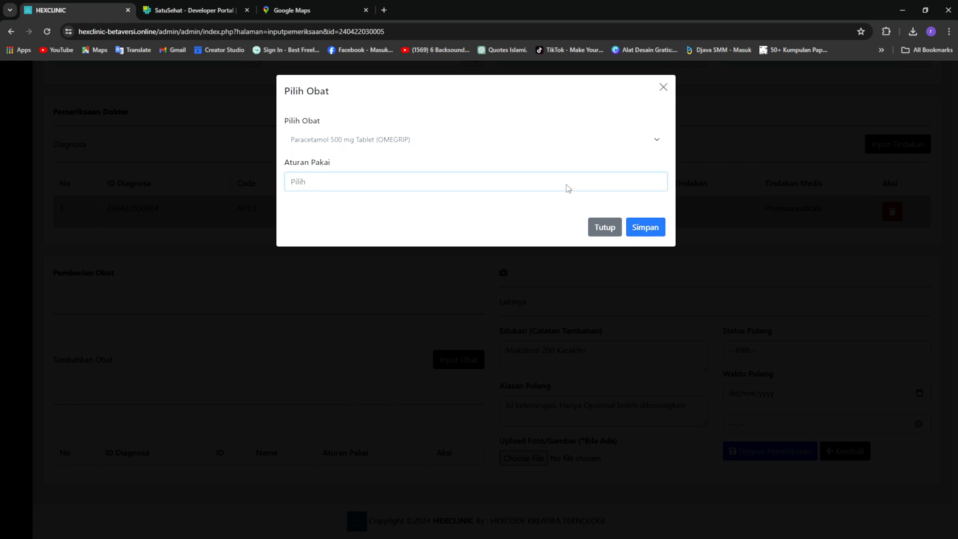
{"action": "type", "text": "3x1 Sesudah Makan"}
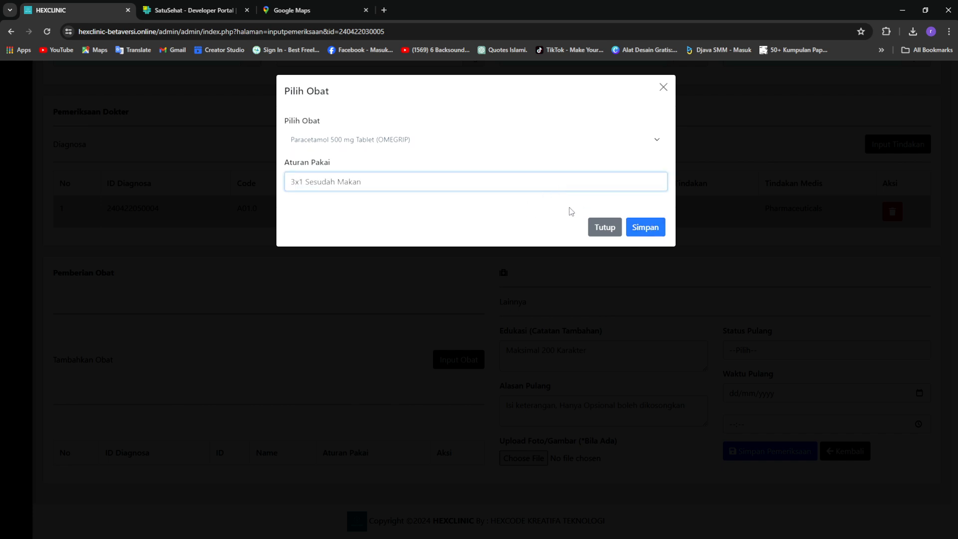
{"action": "left_click", "coordinate": [653, 233]}
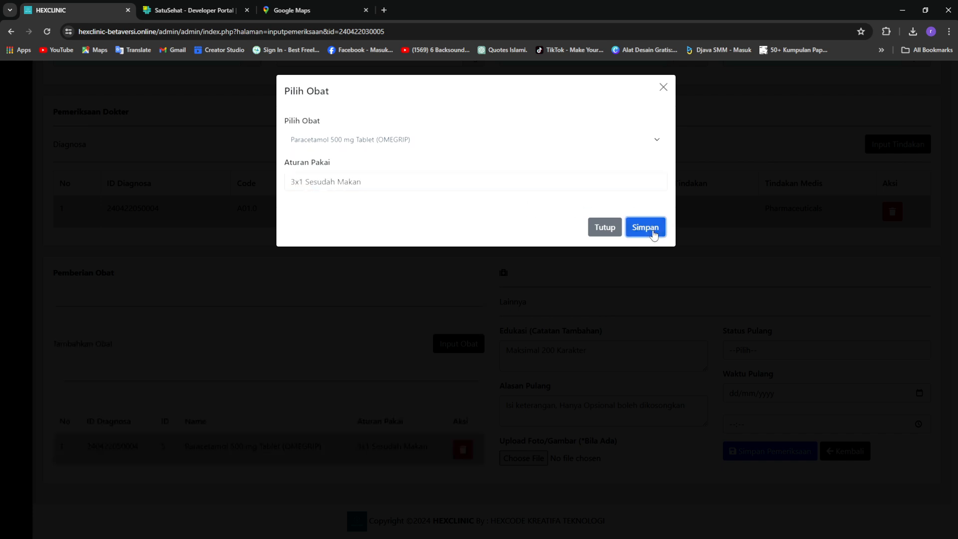
{"action": "left_click", "coordinate": [563, 95]}
Add Amlodipin with 3x1 Sesudah Makan usage to the prescription
{"action": "left_click", "coordinate": [567, 144]}
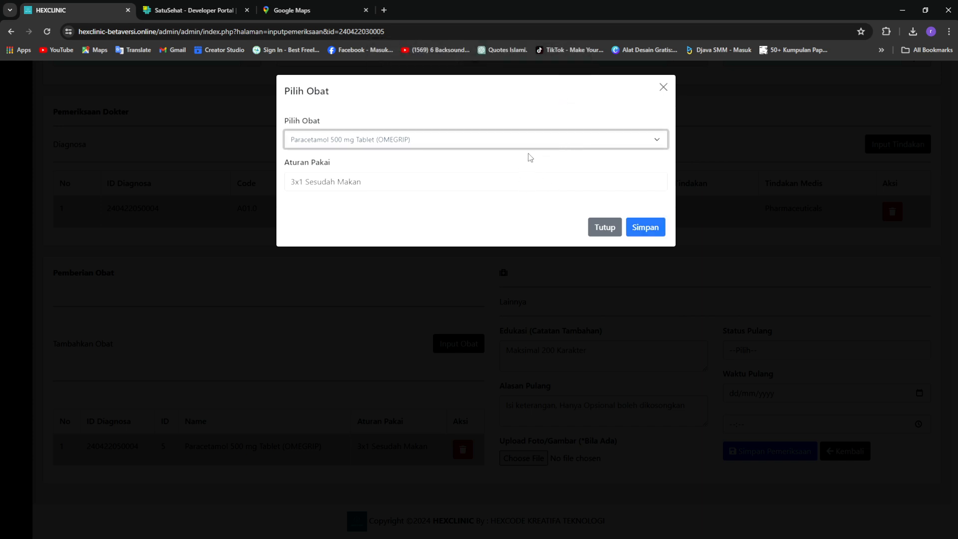
{"action": "left_click", "coordinate": [513, 219]}
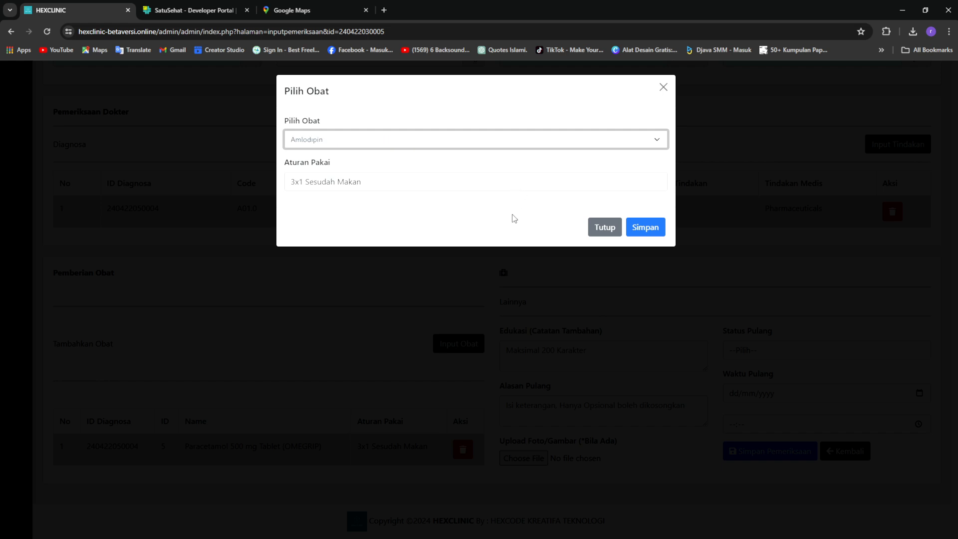
{"action": "left_click", "coordinate": [529, 181]}
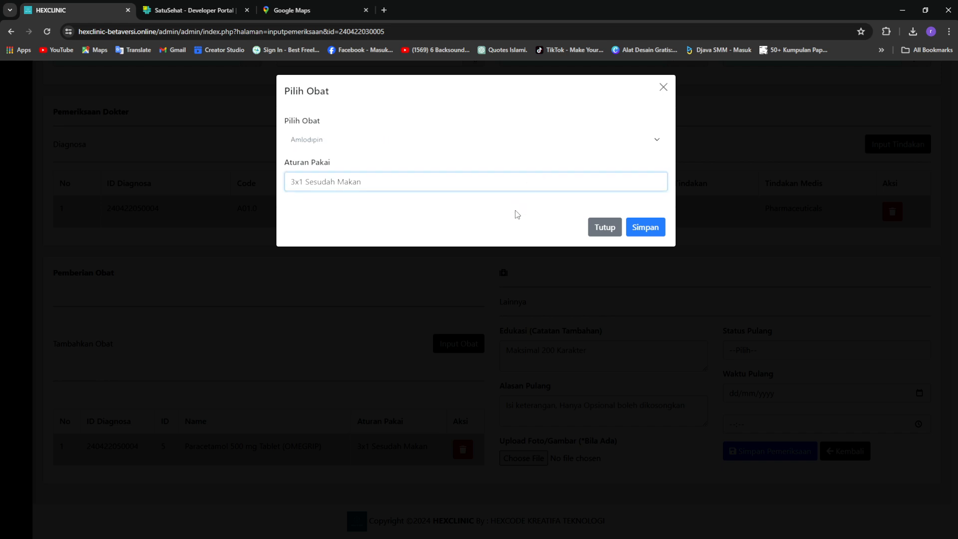
{"action": "left_click", "coordinate": [630, 225]}
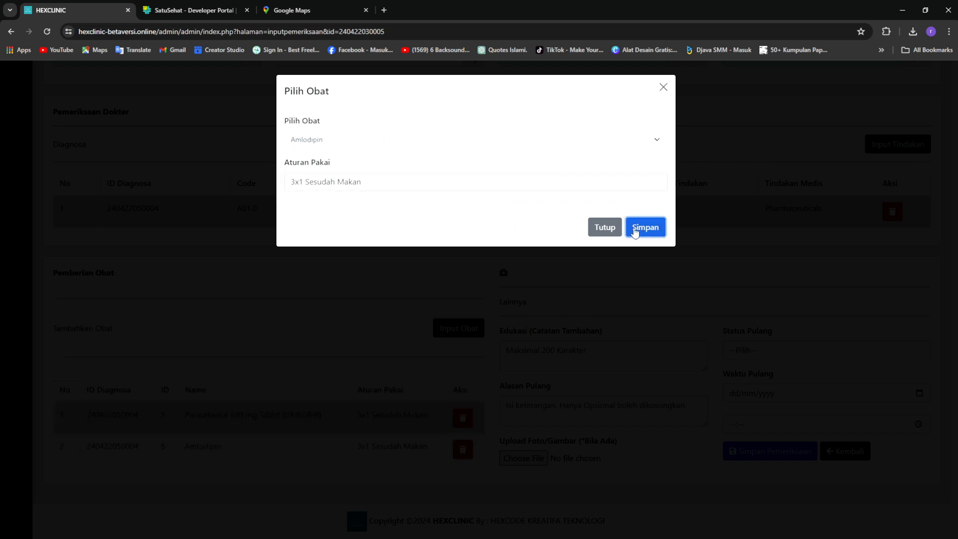
{"action": "left_click", "coordinate": [606, 228]}
{"action": "key", "text": "Return"}
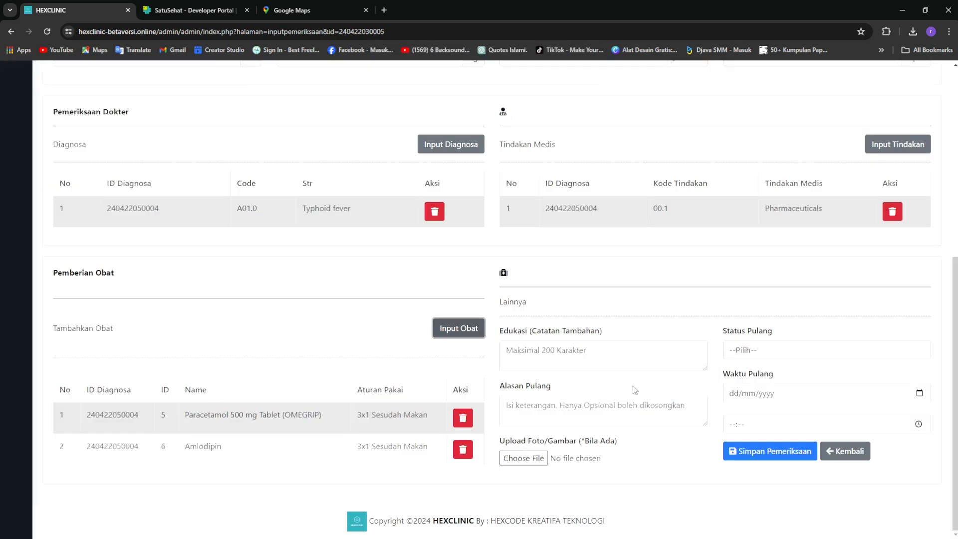
Enter the education note 'Banyak Istirahat' and set discharge status to Berobat Jalan
{"action": "scroll", "coordinate": [655, 375], "scroll_direction": "up", "scroll_amount": 1}
{"action": "scroll", "coordinate": [655, 379], "scroll_direction": "up", "scroll_amount": 8}
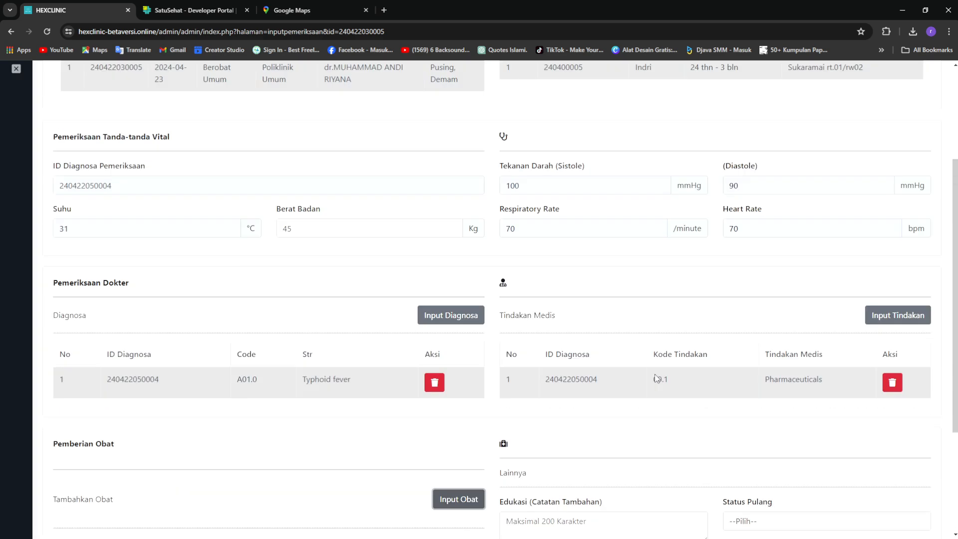
{"action": "scroll", "coordinate": [656, 378], "scroll_direction": "down", "scroll_amount": 7}
{"action": "scroll", "coordinate": [657, 378], "scroll_direction": "down", "scroll_amount": 2}
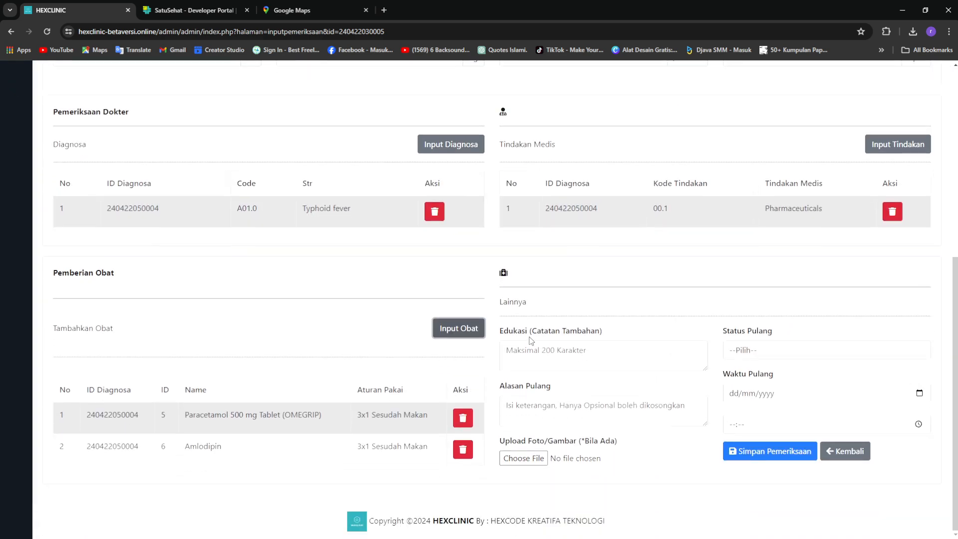
{"action": "left_click", "coordinate": [583, 357]}
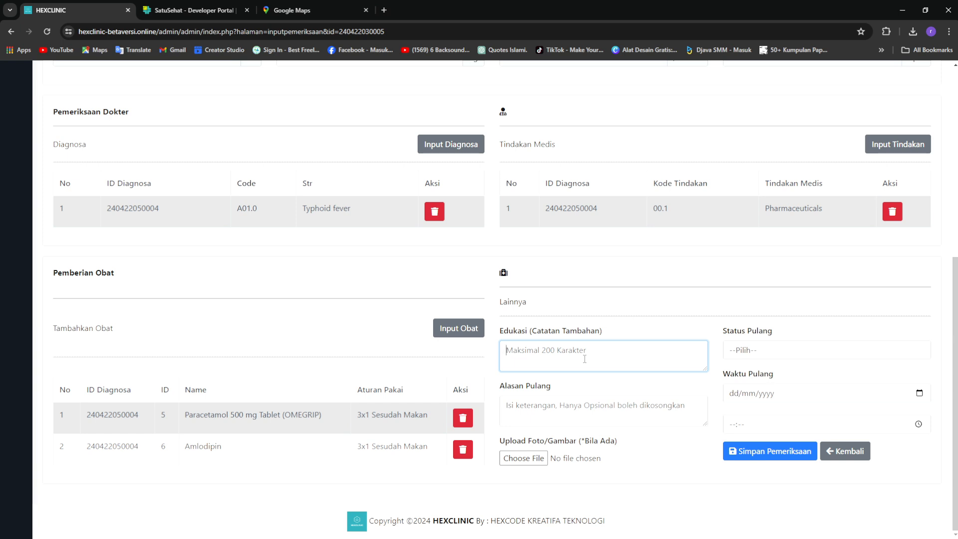
{"action": "type", "text": "Banyak Istirahat"}
{"action": "left_click", "coordinate": [787, 358]}
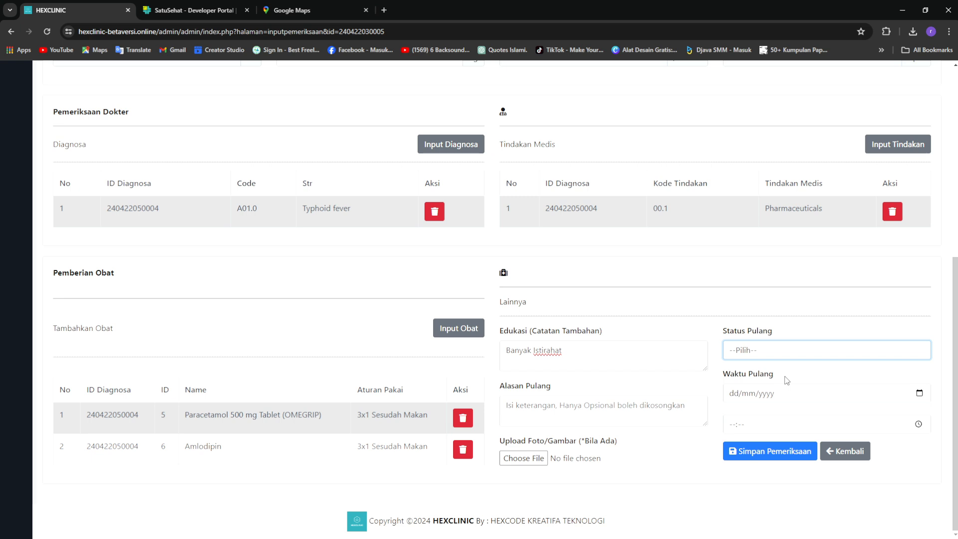
{"action": "key", "text": "Down"}
Set the discharge time to 23/04/2024 03:19
{"action": "left_click", "coordinate": [922, 394]}
{"action": "left_click", "coordinate": [814, 370]}
{"action": "left_click", "coordinate": [922, 427]}
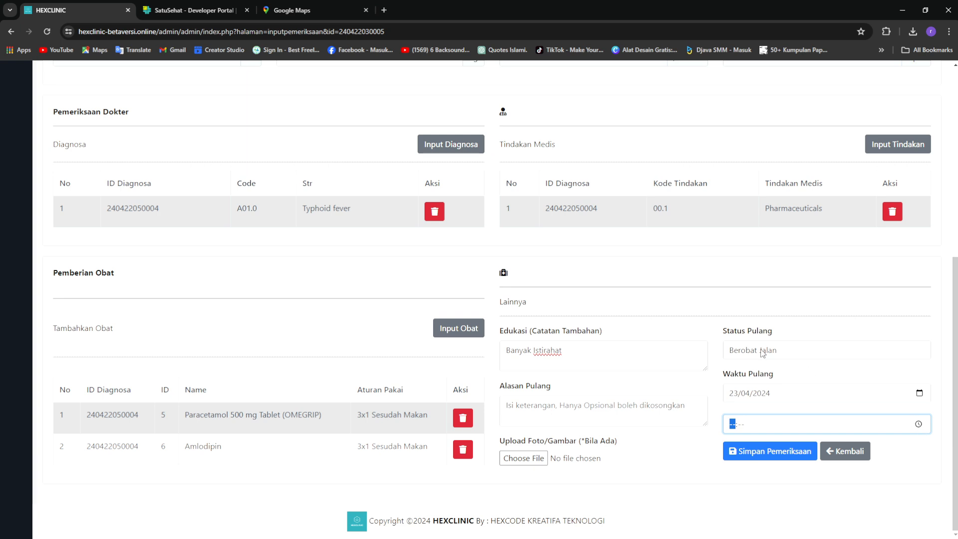
{"action": "left_click", "coordinate": [772, 319]}
{"action": "left_click", "coordinate": [649, 452]}
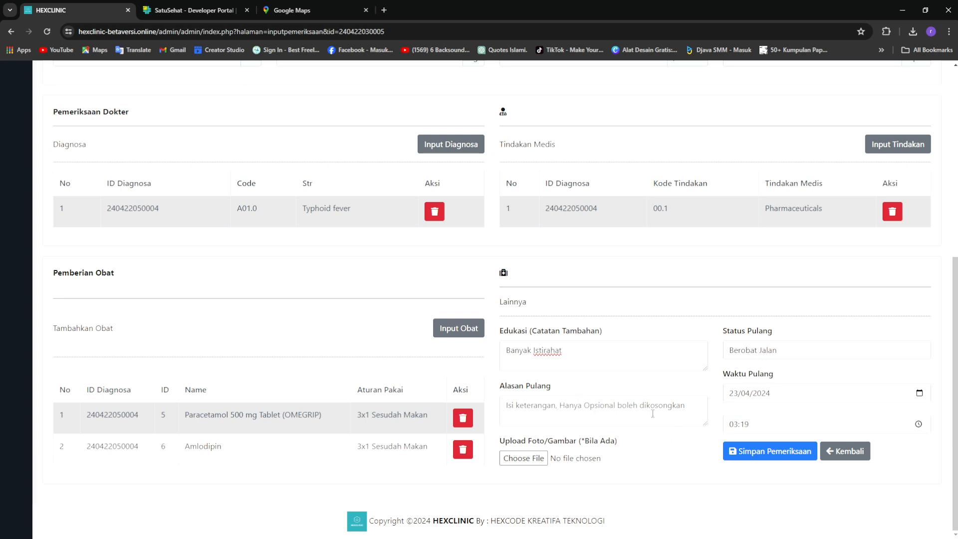
{"action": "left_click", "coordinate": [669, 409]}
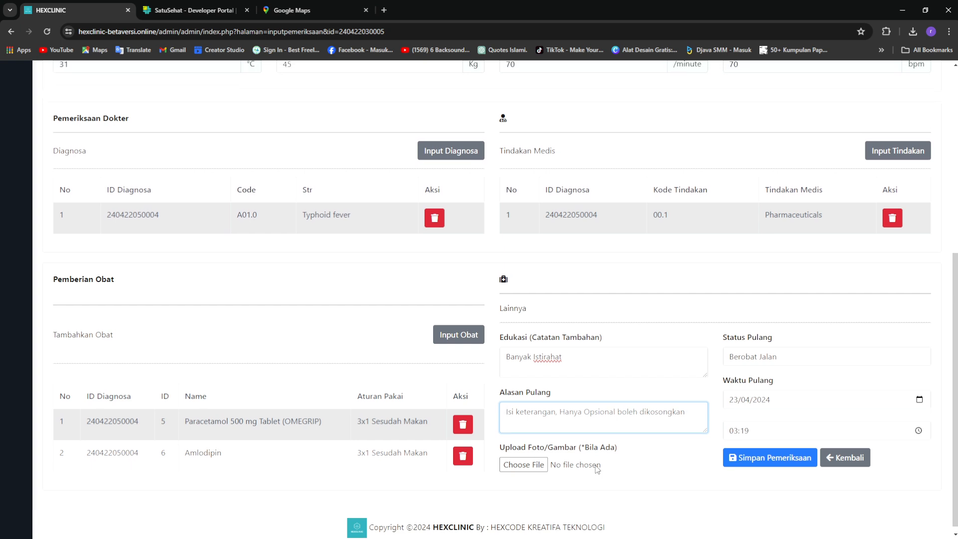
Attach rontgen.jpg as the X-ray image and save with Simpan Pemeriksaan
{"action": "left_click", "coordinate": [540, 461]}
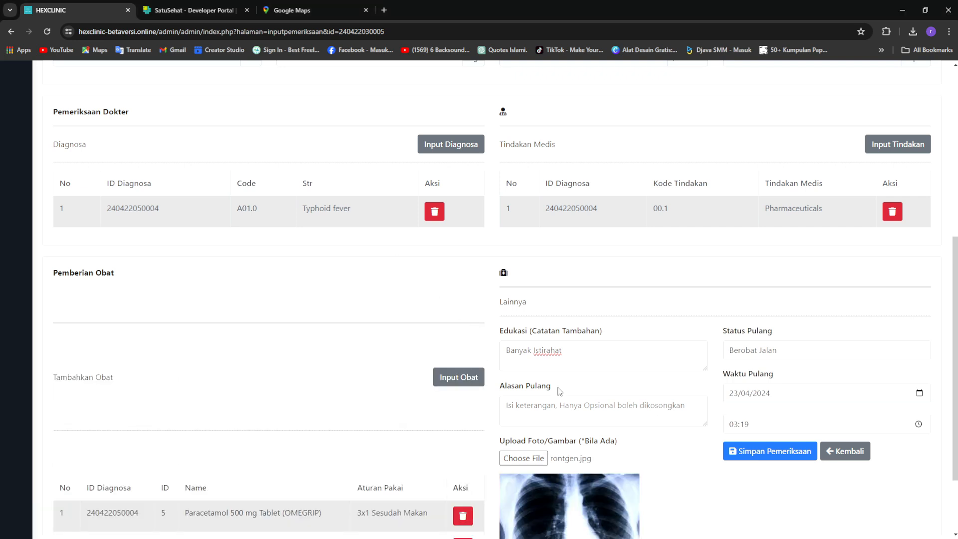
{"action": "scroll", "coordinate": [695, 426], "scroll_direction": "down", "scroll_amount": 2}
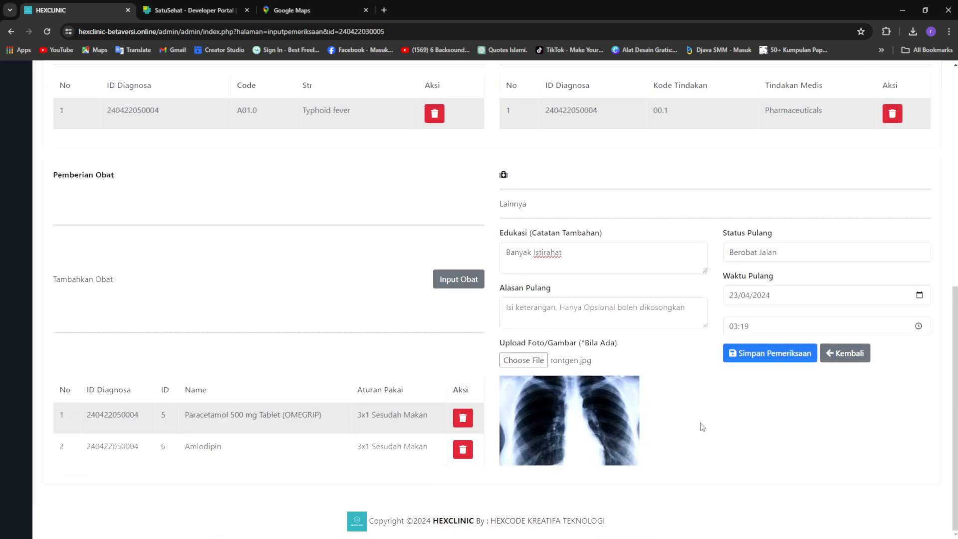
{"action": "scroll", "coordinate": [577, 432], "scroll_direction": "up", "scroll_amount": 2}
{"action": "scroll", "coordinate": [584, 431], "scroll_direction": "down", "scroll_amount": 2}
{"action": "scroll", "coordinate": [714, 399], "scroll_direction": "up", "scroll_amount": 6}
{"action": "scroll", "coordinate": [717, 432], "scroll_direction": "down", "scroll_amount": 6}
{"action": "left_click", "coordinate": [771, 360]}
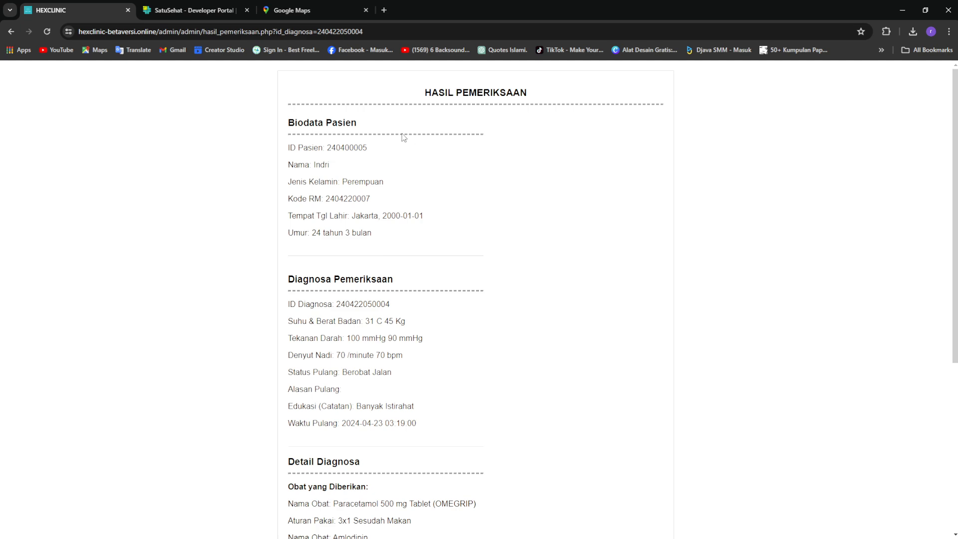
Review the HASIL PEMERIKSAAN report, checking the patient ID, name and medical record code
{"action": "scroll", "coordinate": [378, 174], "scroll_direction": "down", "scroll_amount": 5}
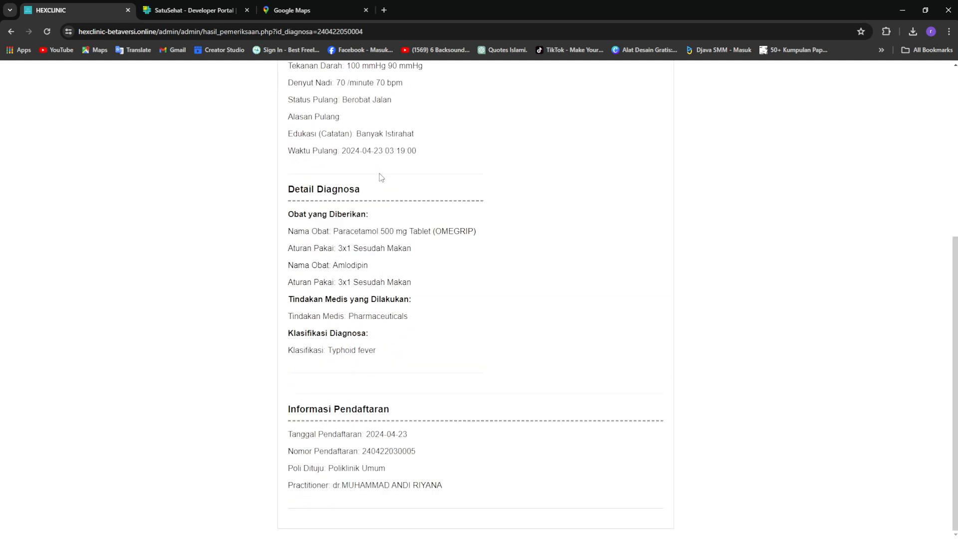
{"action": "scroll", "coordinate": [413, 212], "scroll_direction": "up", "scroll_amount": 5}
{"action": "scroll", "coordinate": [412, 216], "scroll_direction": "down", "scroll_amount": 5}
{"action": "scroll", "coordinate": [412, 215], "scroll_direction": "up", "scroll_amount": 5}
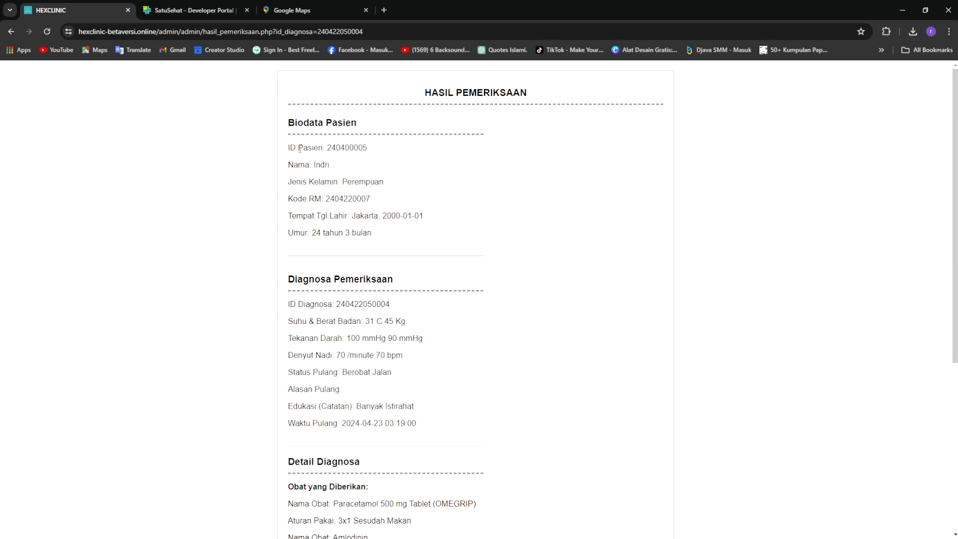
{"action": "left_click_drag", "start_coordinate": [290, 149], "coordinate": [377, 150]}
{"action": "left_click_drag", "start_coordinate": [298, 166], "coordinate": [329, 166]}
{"action": "left_click_drag", "start_coordinate": [288, 198], "coordinate": [361, 218]}
{"action": "left_click", "coordinate": [438, 240]}
{"action": "scroll", "coordinate": [443, 240], "scroll_direction": "down", "scroll_amount": 3}
{"action": "scroll", "coordinate": [442, 240], "scroll_direction": "up", "scroll_amount": 3}
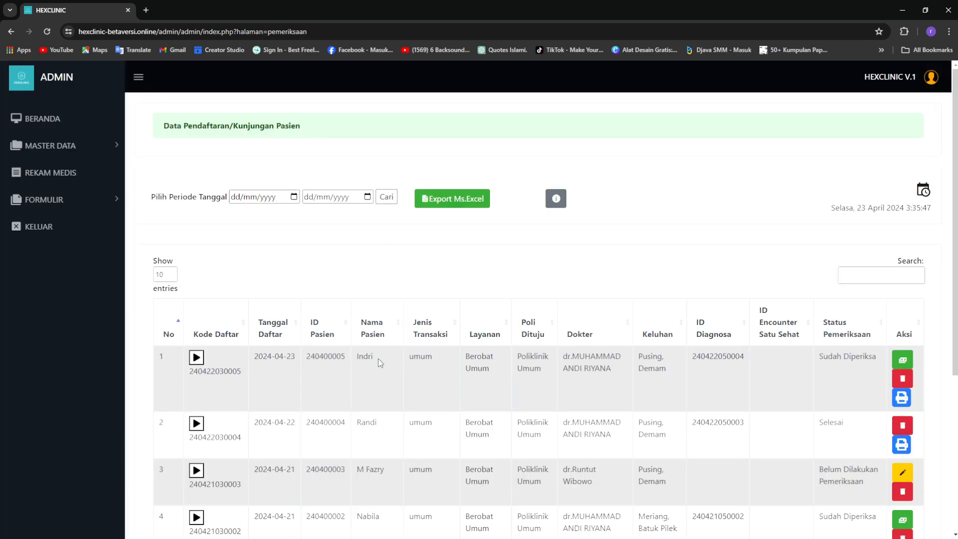
Collapse the sidebar and open payment processing for the 2024-04-23 visit
{"action": "left_click", "coordinate": [139, 79]}
{"action": "scroll", "coordinate": [664, 425], "scroll_direction": "down", "scroll_amount": 2}
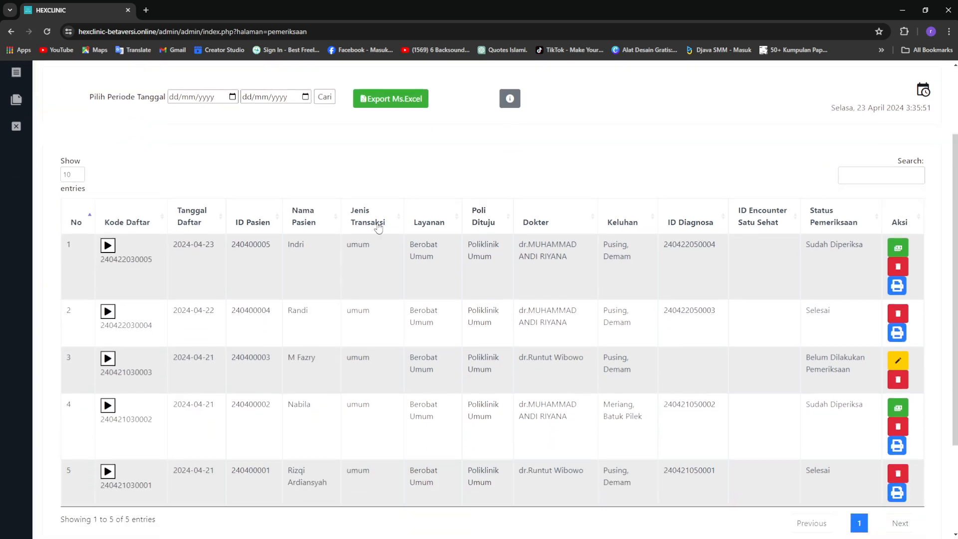
{"action": "left_click", "coordinate": [890, 253]}
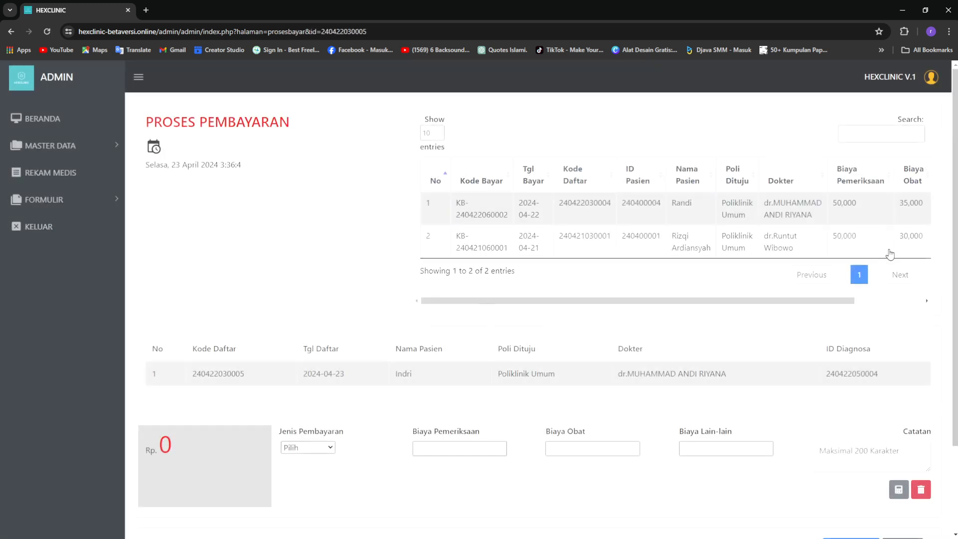
Scroll the earlier payments table, collapse the sidebar, and bring the payment form into view
{"action": "left_click_drag", "start_coordinate": [635, 301], "coordinate": [679, 302]}
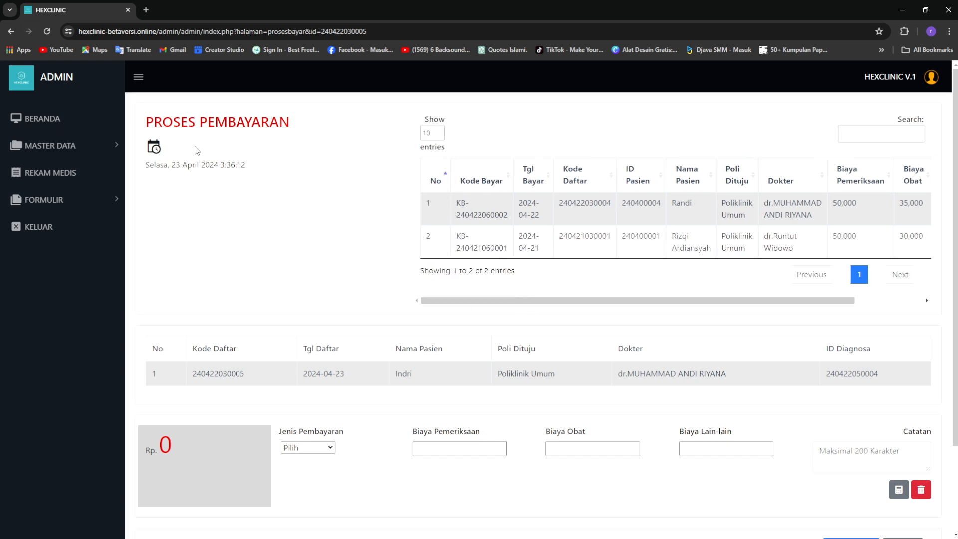
{"action": "left_click", "coordinate": [135, 77]}
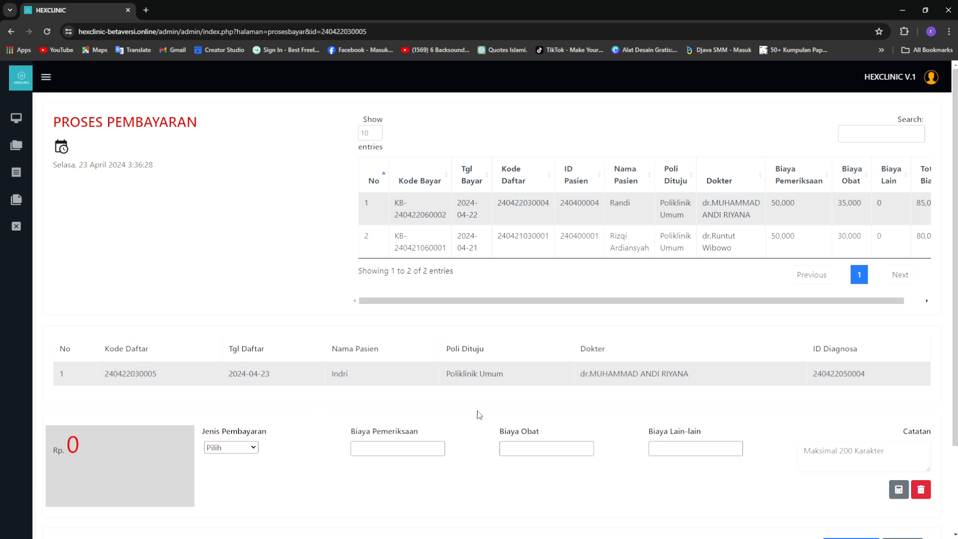
{"action": "left_click", "coordinate": [505, 449]}
{"action": "scroll", "coordinate": [492, 477], "scroll_direction": "down", "scroll_amount": 2}
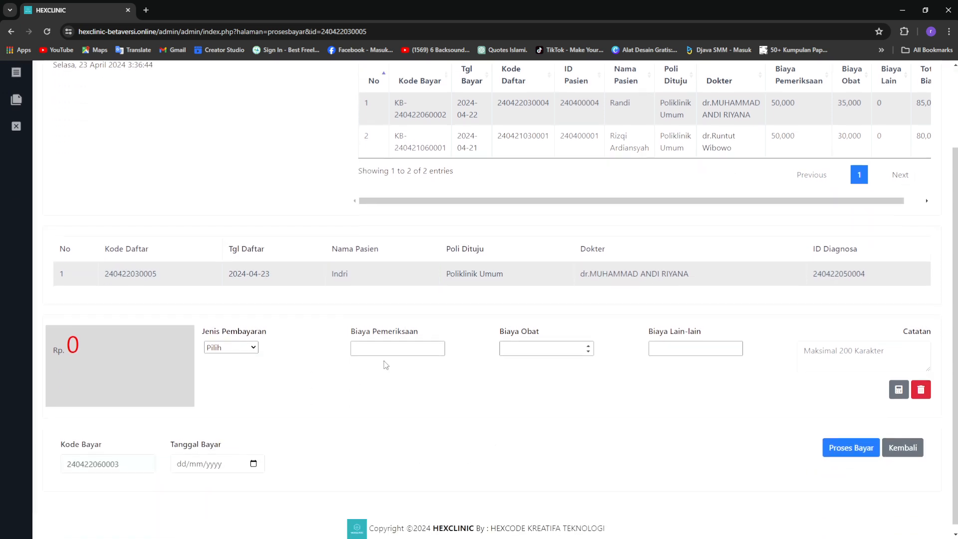
Set the payment type to umum
{"action": "left_click", "coordinate": [250, 350]}
{"action": "left_click", "coordinate": [245, 378]}
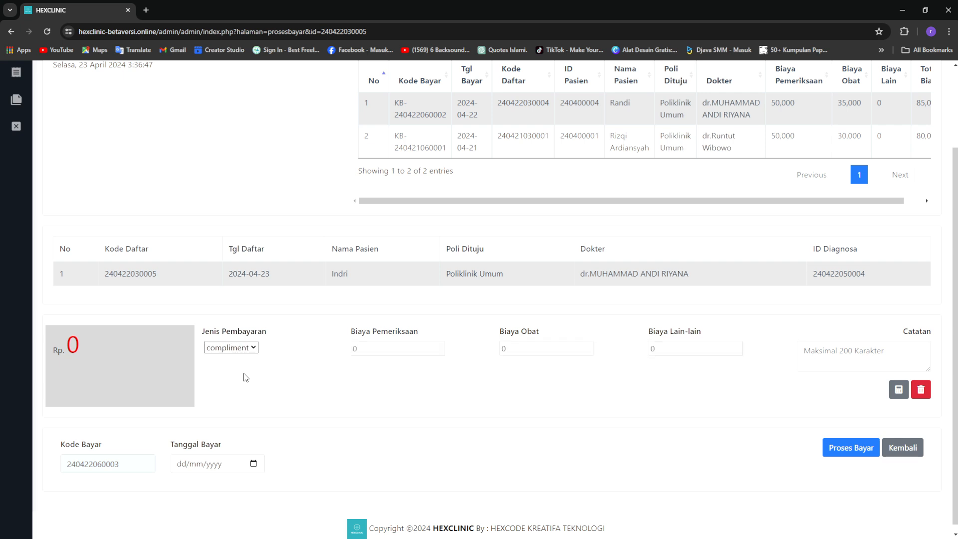
{"action": "left_click", "coordinate": [231, 349]}
{"action": "left_click", "coordinate": [238, 383]}
Enter examination fee 50000 and medicine fee 40000, then calculate the total
{"action": "double_click", "coordinate": [375, 350]}
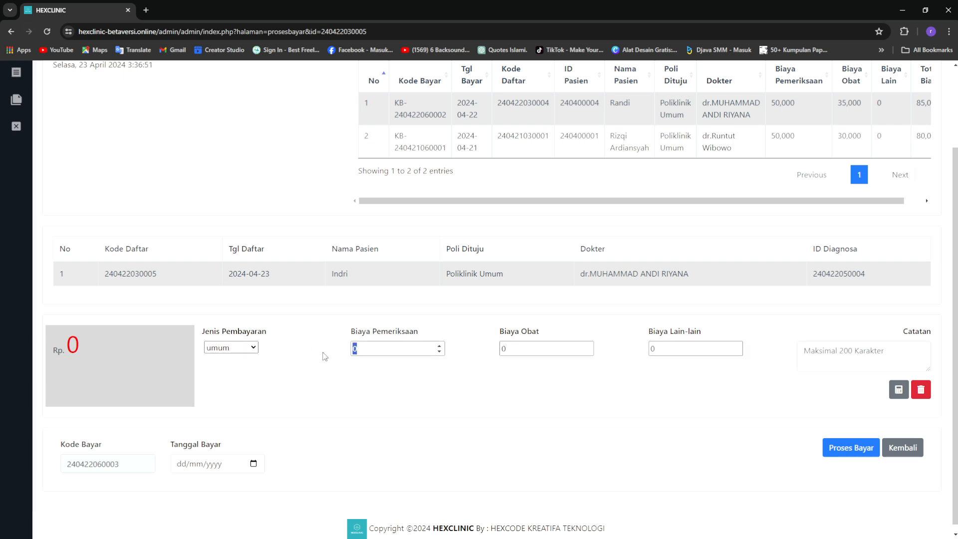
{"action": "type", "text": "50000"}
{"action": "left_click", "coordinate": [537, 349]}
{"action": "double_click", "coordinate": [537, 349]}
{"action": "type", "text": "40"}
{"action": "scroll", "coordinate": [488, 437], "scroll_direction": "up", "scroll_amount": 2}
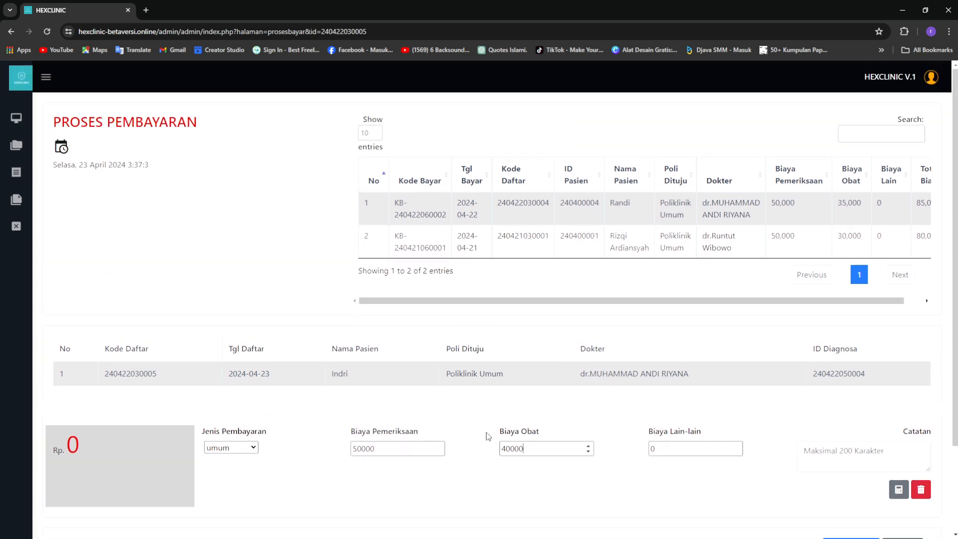
{"action": "scroll", "coordinate": [488, 437], "scroll_direction": "down", "scroll_amount": 2}
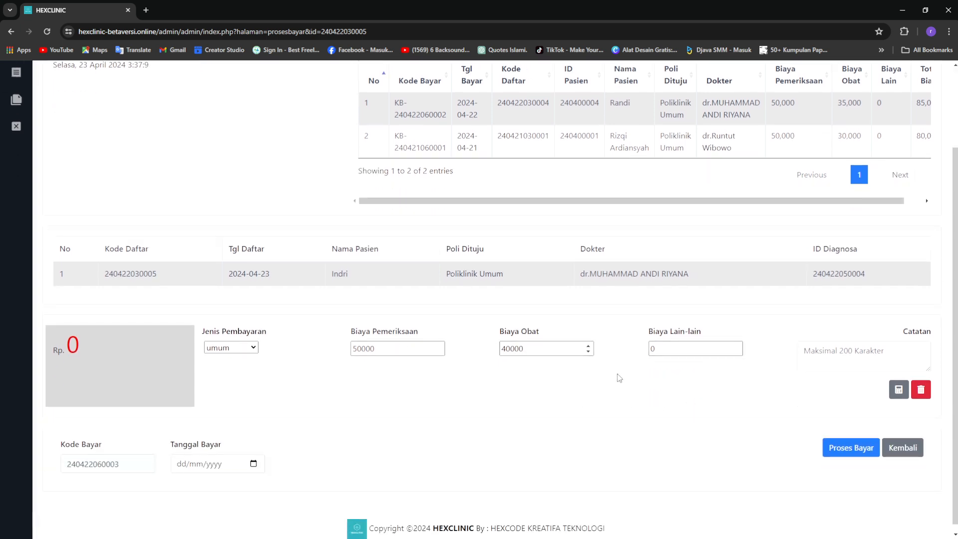
{"action": "left_click", "coordinate": [899, 392]}
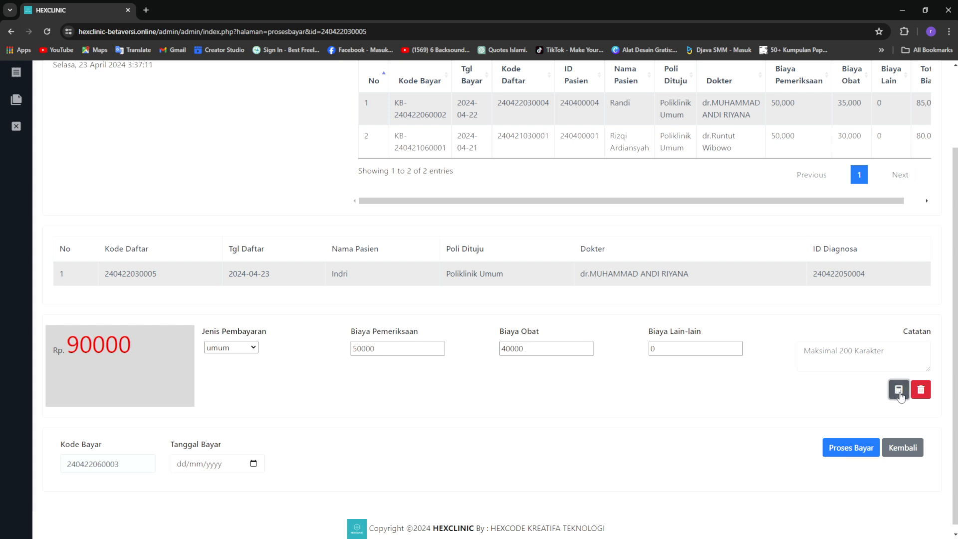
Set the payment date to 23/04/2024 and process the Rp 90000 payment
{"action": "left_click_drag", "start_coordinate": [142, 345], "coordinate": [67, 349]}
{"action": "left_click", "coordinate": [300, 395]}
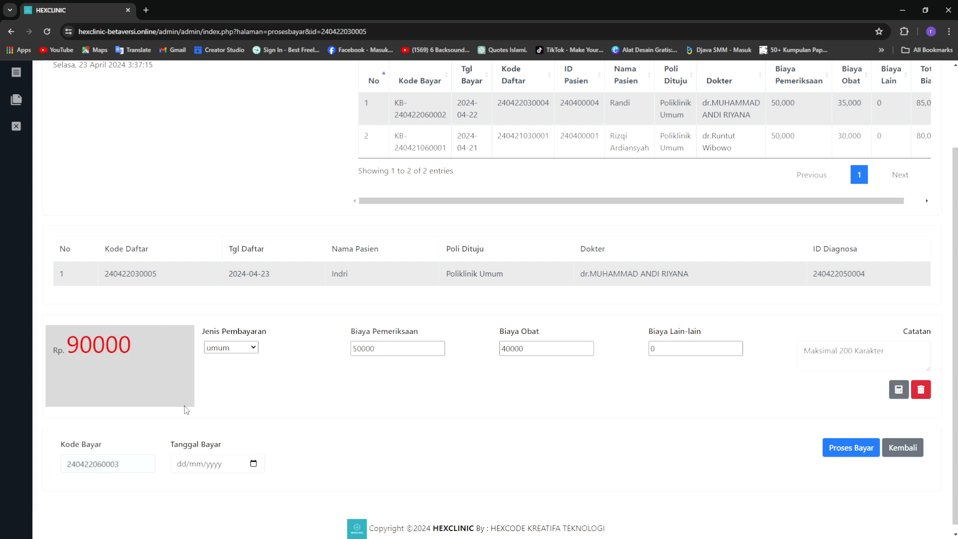
{"action": "left_click", "coordinate": [255, 464]}
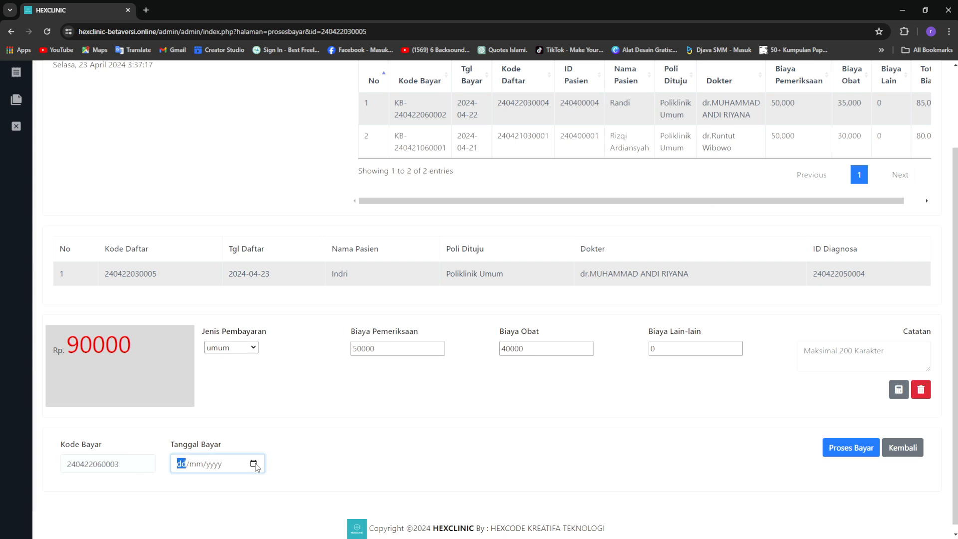
{"action": "type", "text": "23042024"}
{"action": "left_click", "coordinate": [535, 448]}
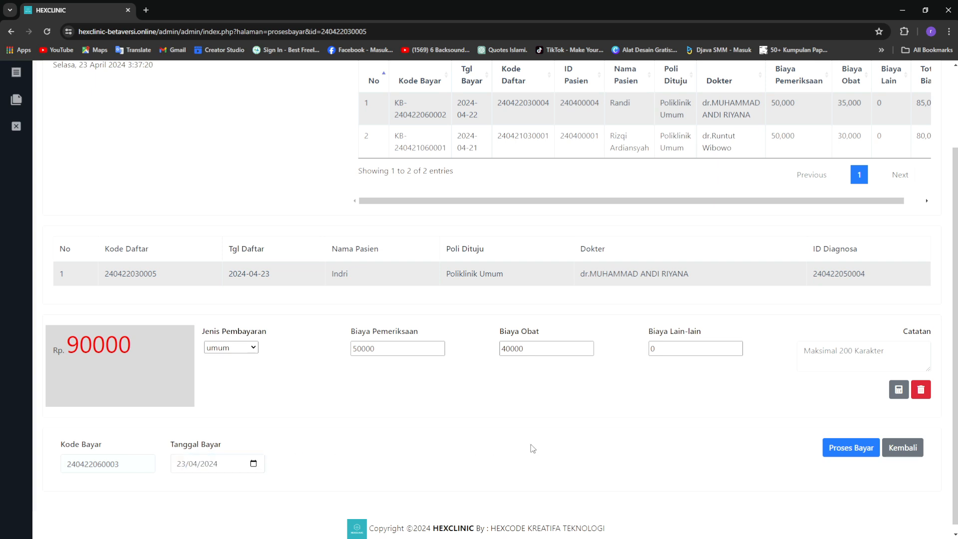
{"action": "left_click", "coordinate": [846, 448]}
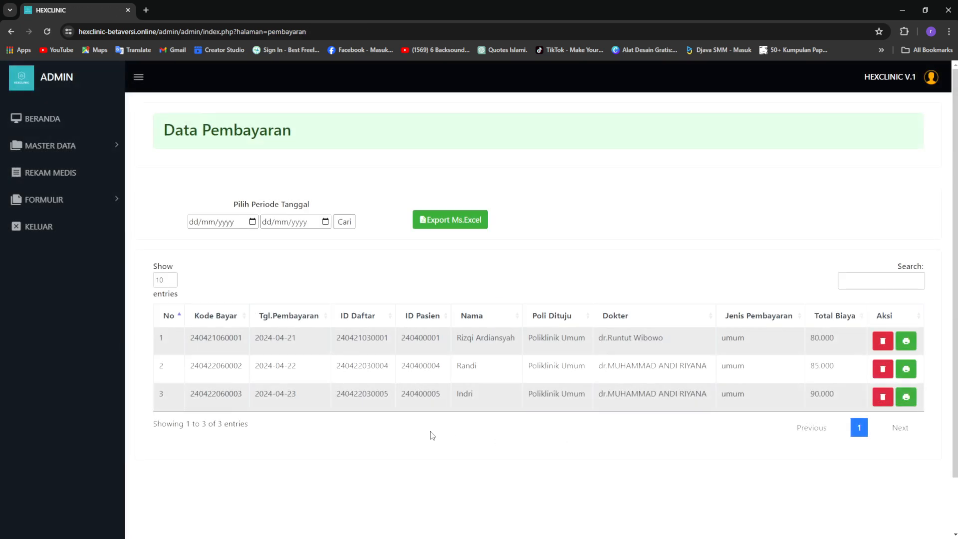
Open the patient's Rp 90,000 payment invoice from Data Pembayaran in a new tab
{"action": "double_click", "coordinate": [463, 394]}
{"action": "left_click_drag", "start_coordinate": [276, 395], "coordinate": [464, 394]}
{"action": "left_click", "coordinate": [488, 415]}
{"action": "left_click", "coordinate": [907, 397]}
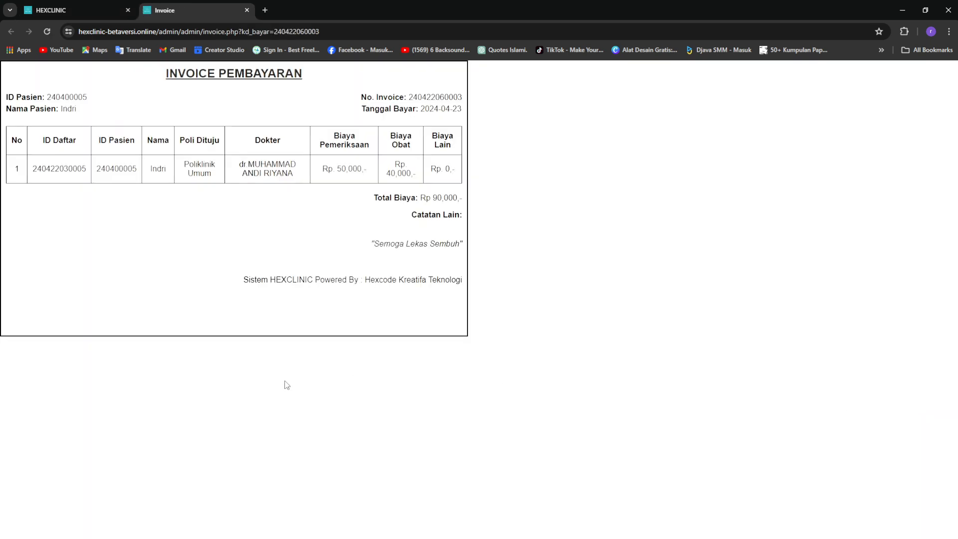
Review the invoice details, then return the main tab to the Beranda dashboard
{"action": "left_click_drag", "start_coordinate": [56, 103], "coordinate": [259, 213]}
{"action": "left_click", "coordinate": [220, 227]}
{"action": "left_click", "coordinate": [80, 7]}
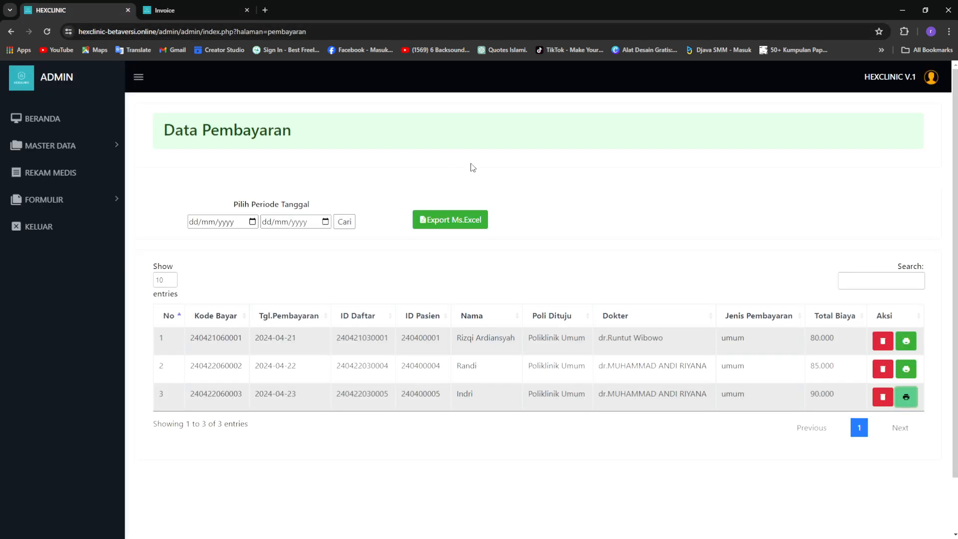
{"action": "left_click", "coordinate": [60, 120]}
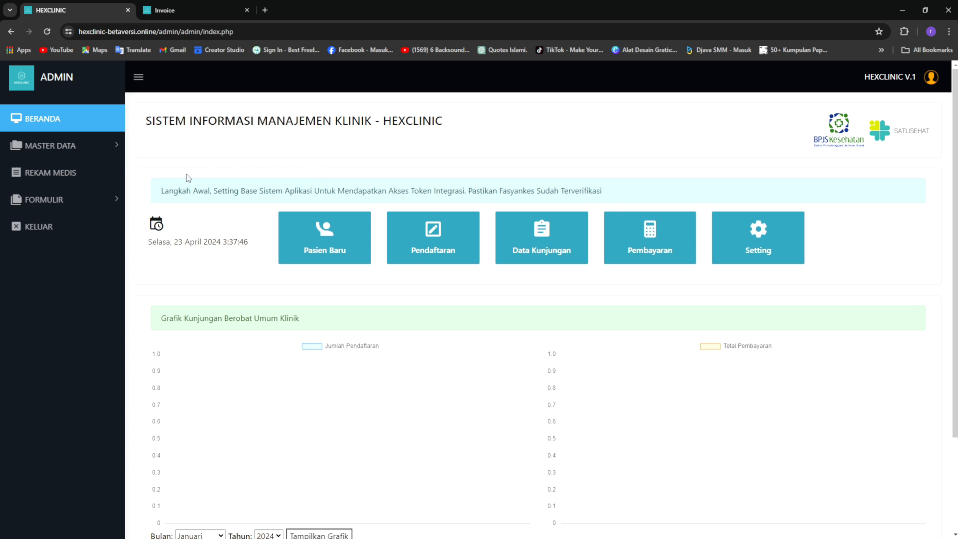
Open REKAM MEDIS, collapse the sidebar, and view the patient's medical record details
{"action": "left_click", "coordinate": [65, 175]}
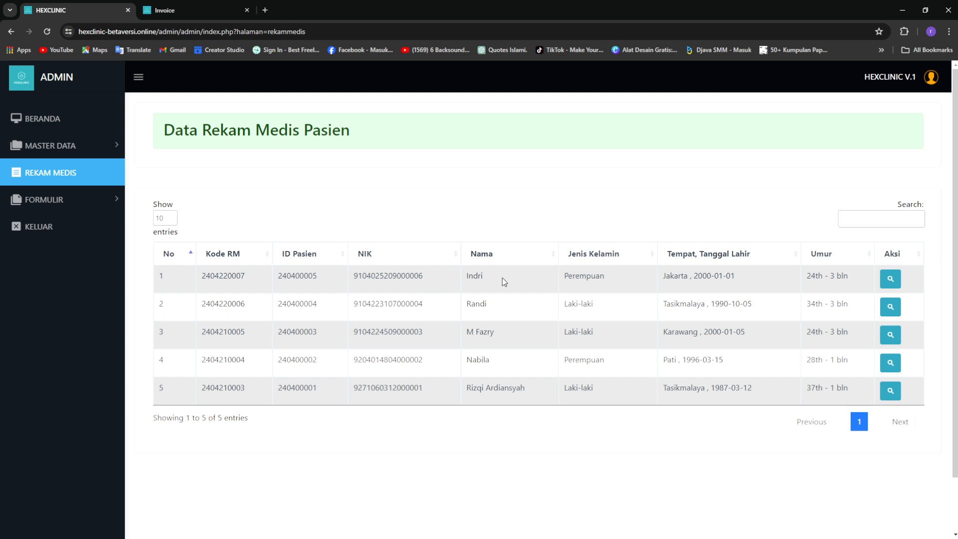
{"action": "left_click", "coordinate": [373, 276]}
{"action": "left_click", "coordinate": [138, 77]}
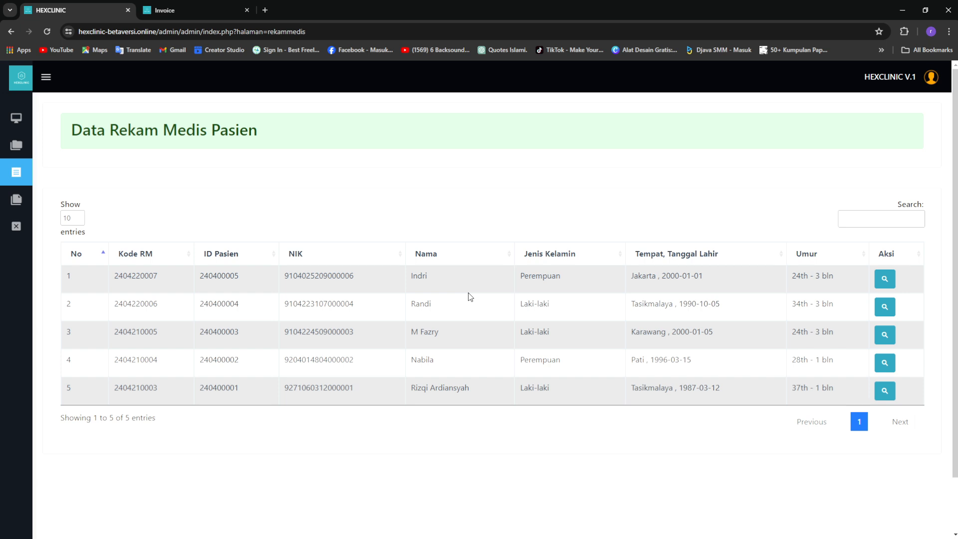
{"action": "left_click", "coordinate": [885, 279]}
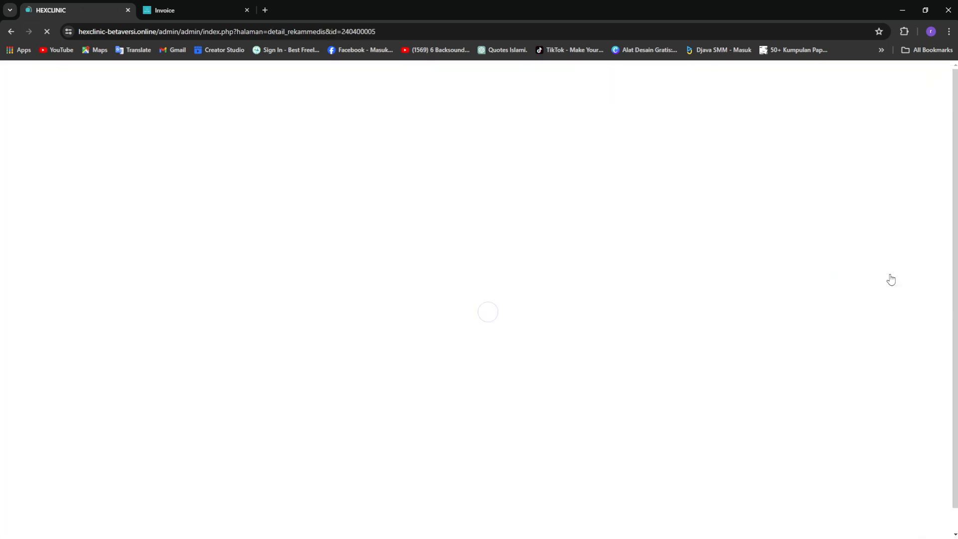
{"action": "left_click", "coordinate": [139, 77]}
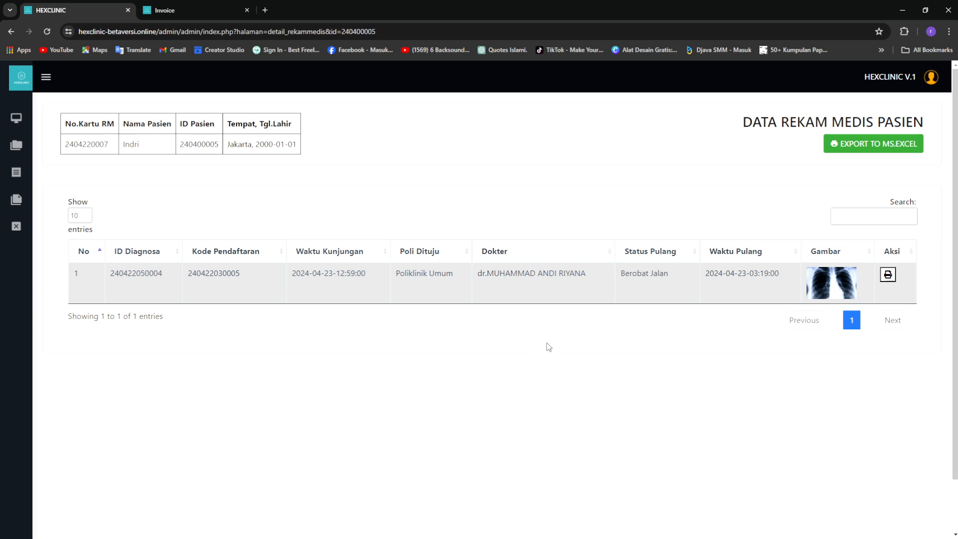
{"action": "left_click_drag", "start_coordinate": [407, 273], "coordinate": [528, 259]}
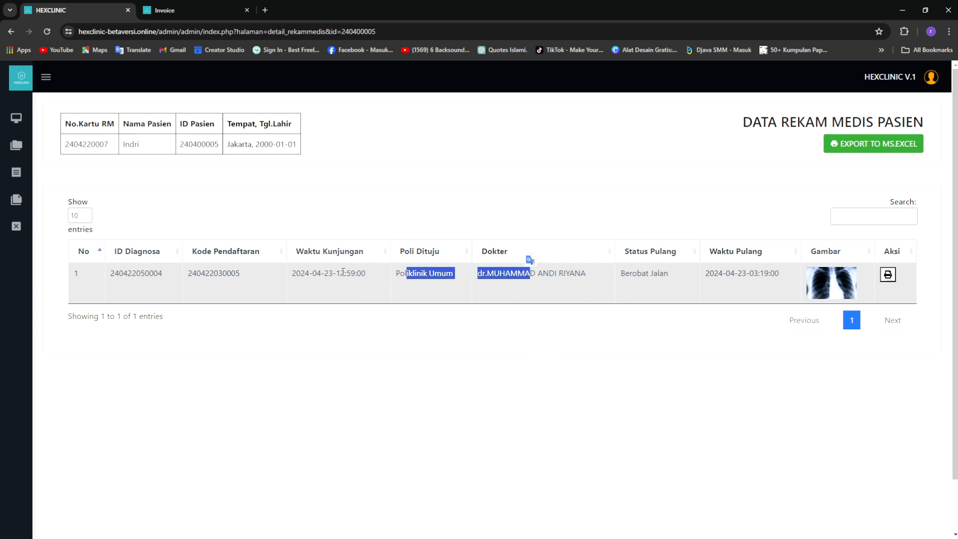
{"action": "left_click", "coordinate": [693, 342]}
{"action": "left_click", "coordinate": [826, 291]}
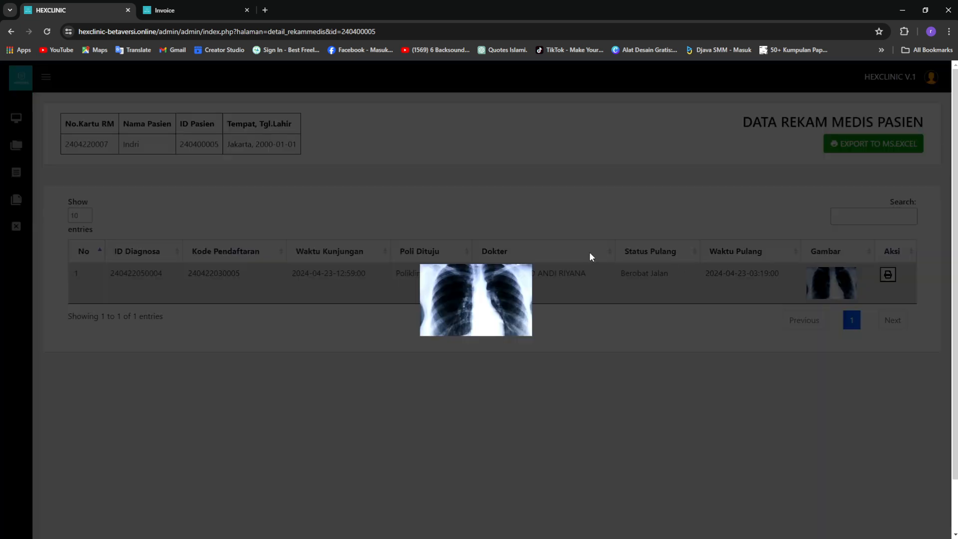
{"action": "left_click", "coordinate": [588, 368]}
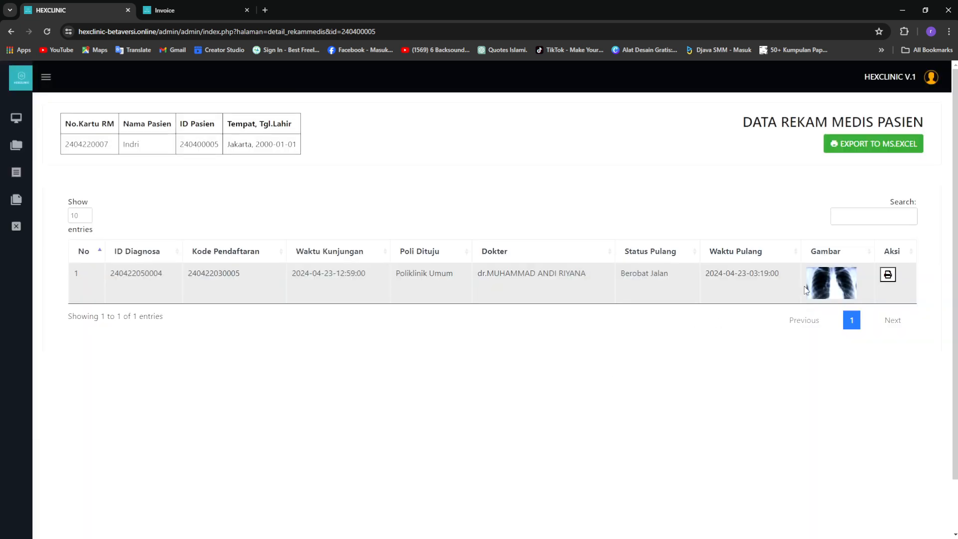
{"action": "left_click", "coordinate": [888, 276]}
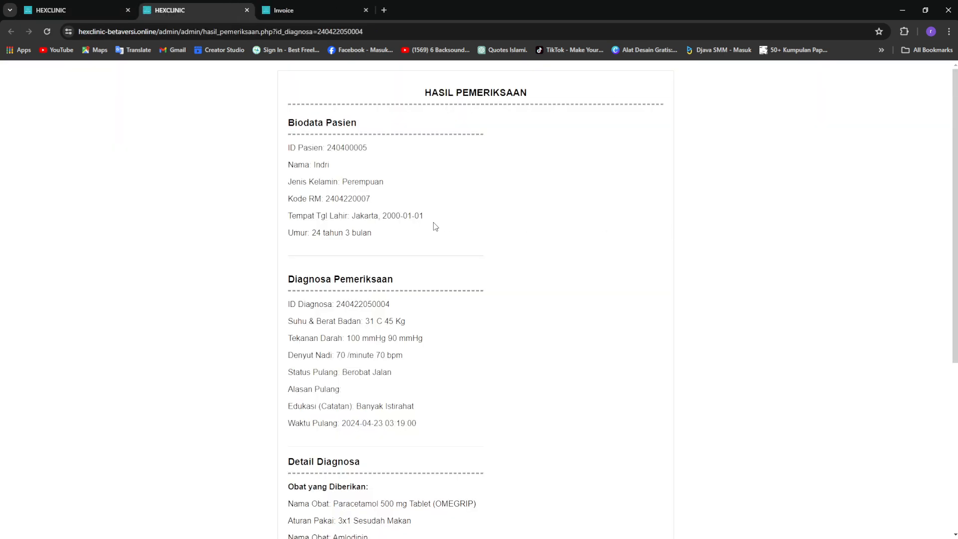
{"action": "scroll", "coordinate": [401, 248], "scroll_direction": "down", "scroll_amount": 5}
{"action": "scroll", "coordinate": [402, 248], "scroll_direction": "up", "scroll_amount": 5}
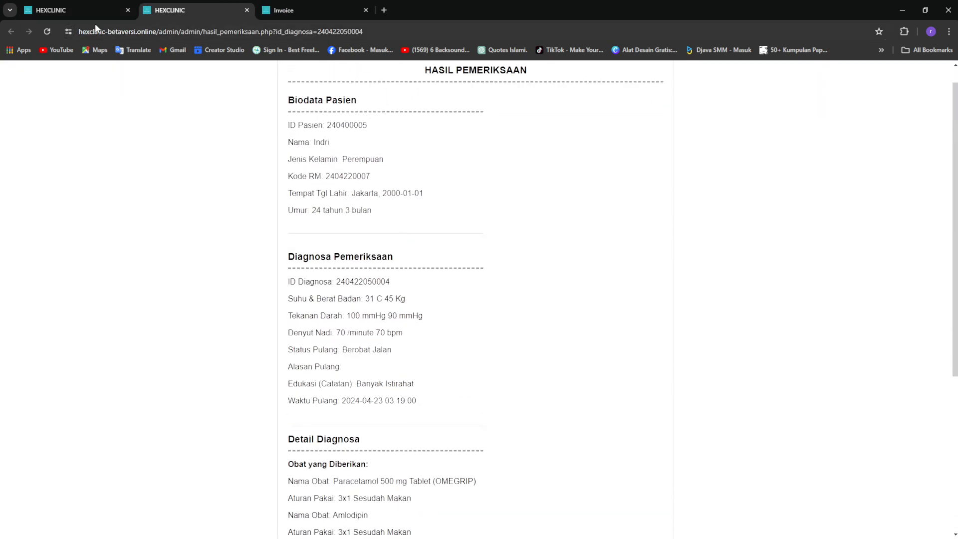
{"action": "left_click", "coordinate": [92, 8]}
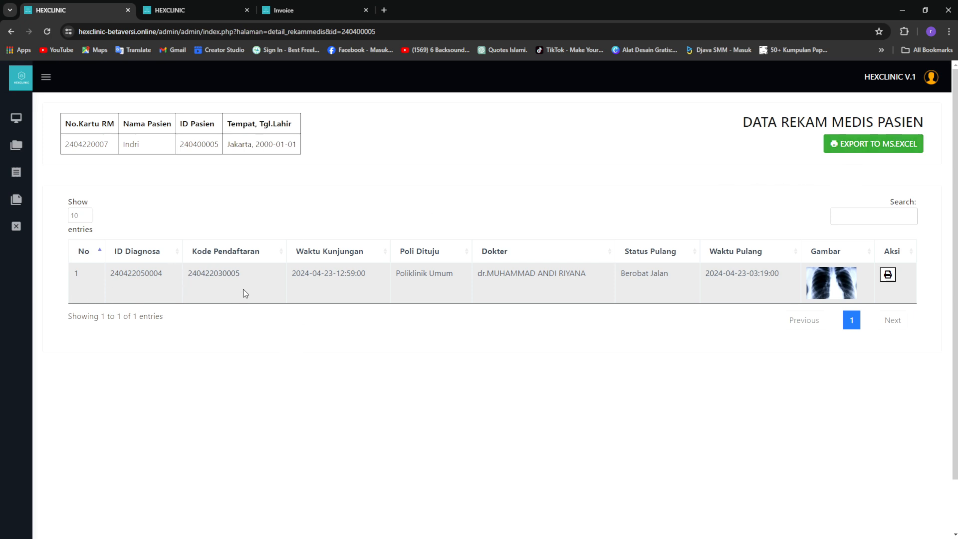
Go to the Beranda dashboard, expand the FORMULIR menu to view Persetujuan Medis, then collapse the sidebar
{"action": "left_click", "coordinate": [17, 122]}
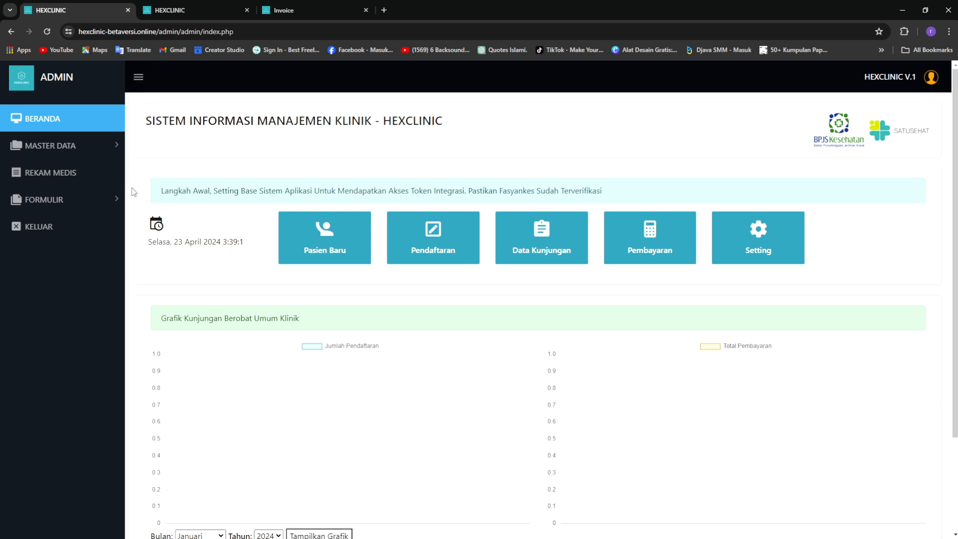
{"action": "left_click", "coordinate": [117, 203]}
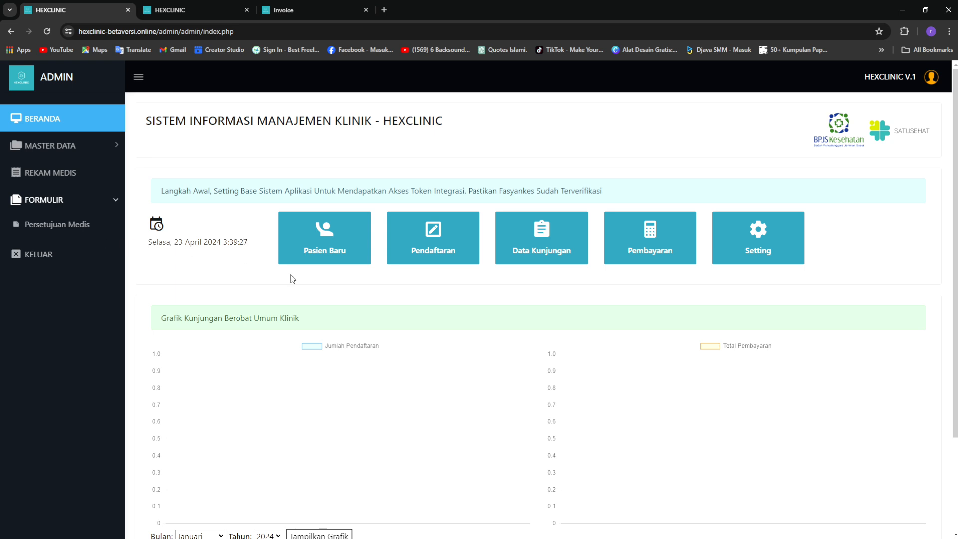
{"action": "scroll", "coordinate": [409, 300], "scroll_direction": "down", "scroll_amount": 2}
{"action": "scroll", "coordinate": [514, 294], "scroll_direction": "up", "scroll_amount": 2}
{"action": "left_click", "coordinate": [140, 80]}
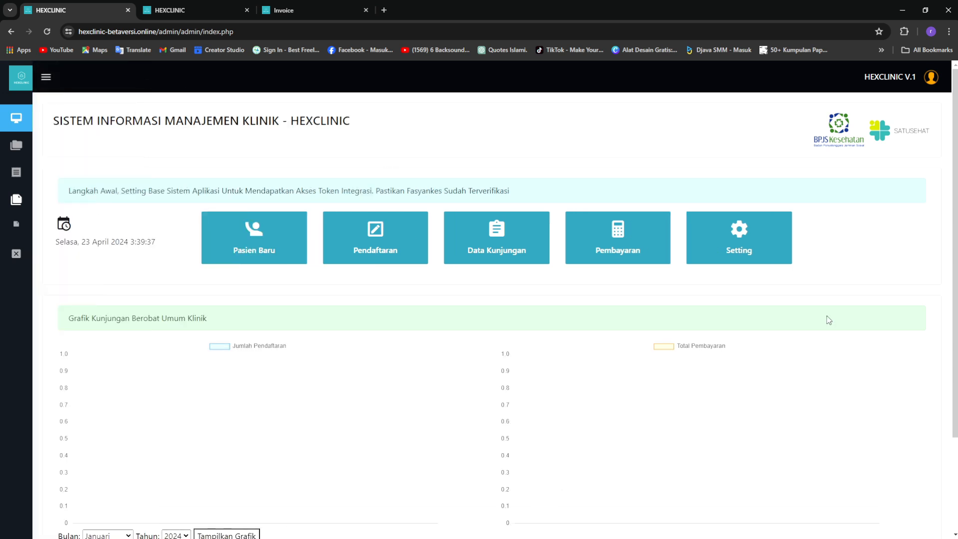